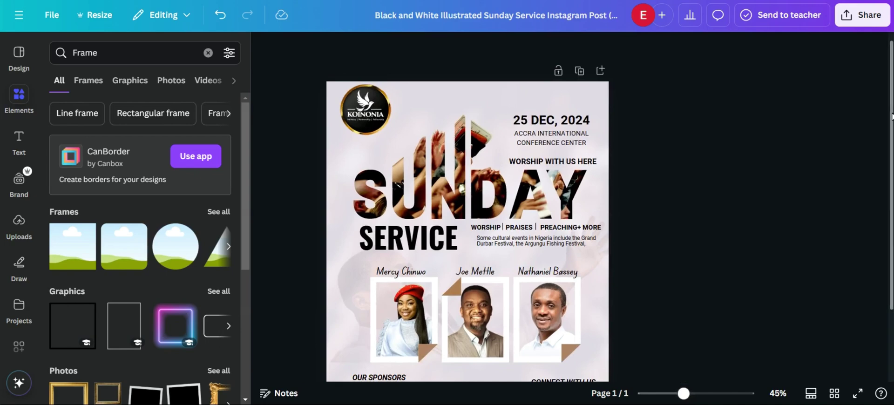
Create a new blank design with a custom size of 1080 × 1280 px
scroll(891, 135, down, 2)
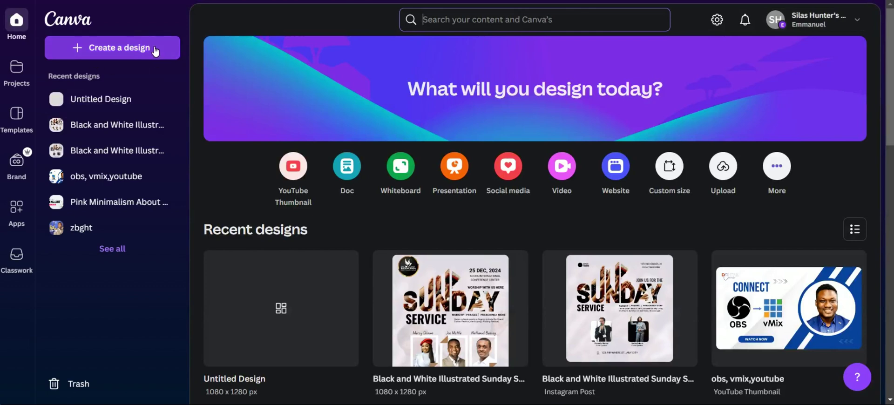
click(105, 52)
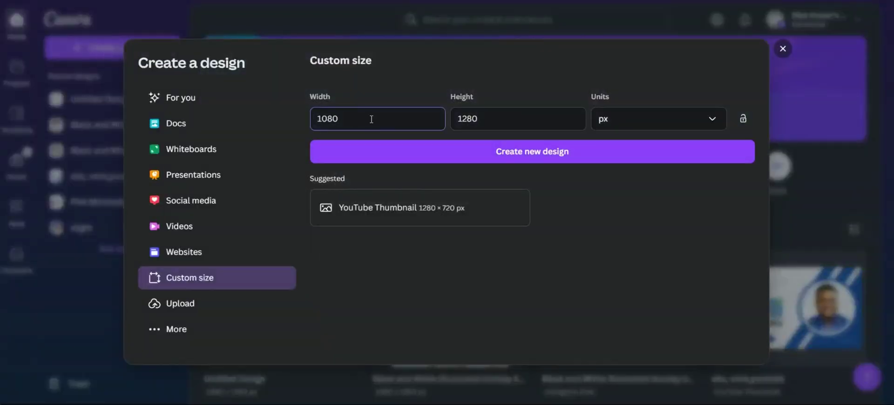
drag(334, 120, 308, 119)
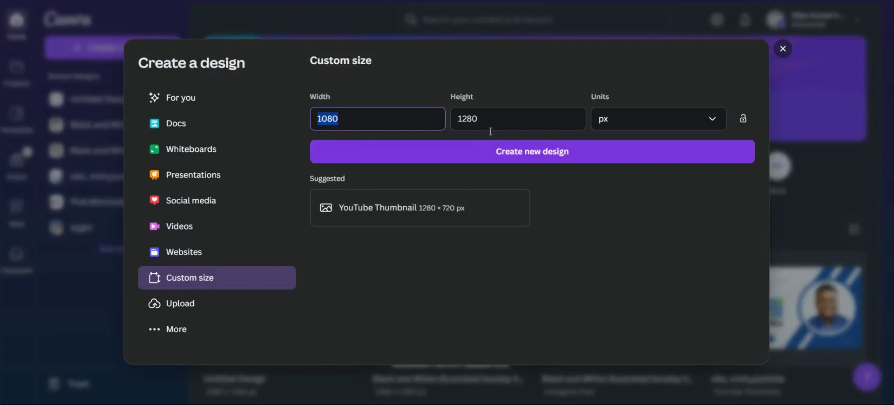
drag(494, 122, 455, 119)
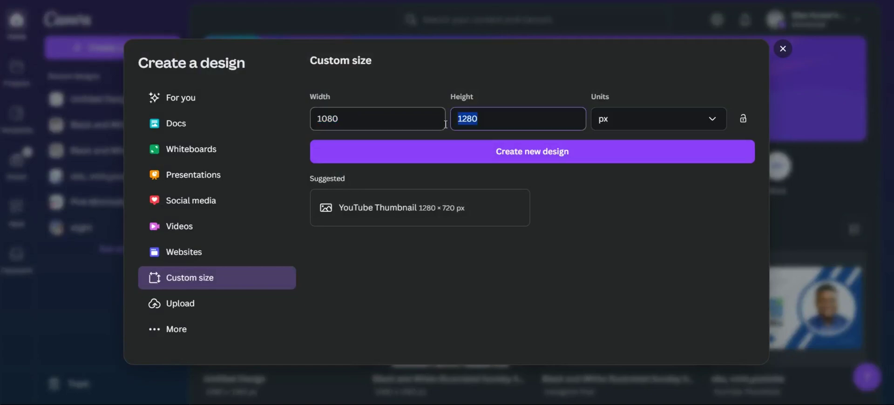
click(507, 153)
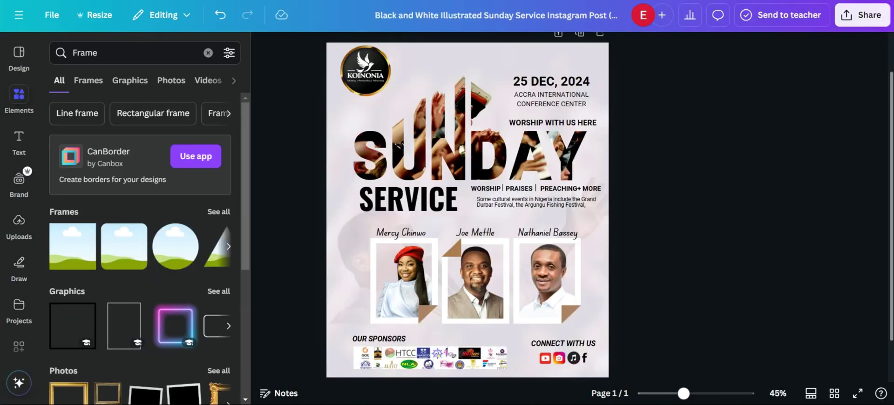
Add a blank second page to the finished Sunday Service flyer and compare it with the first page
drag(891, 95, 882, 136)
click(478, 362)
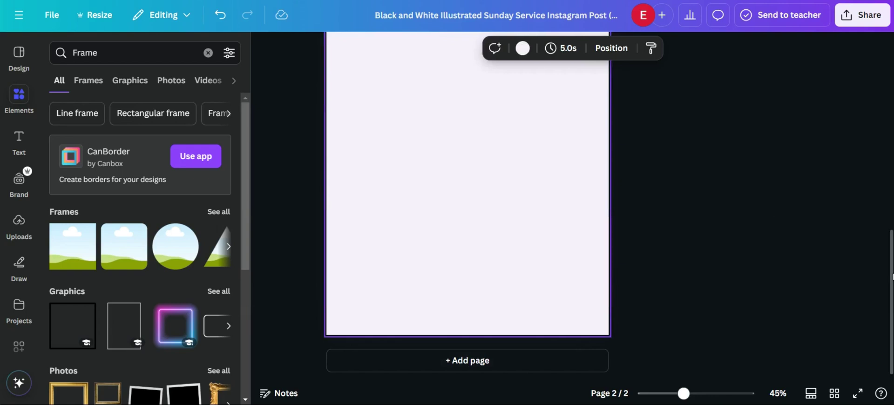
drag(890, 271, 887, 238)
click(766, 140)
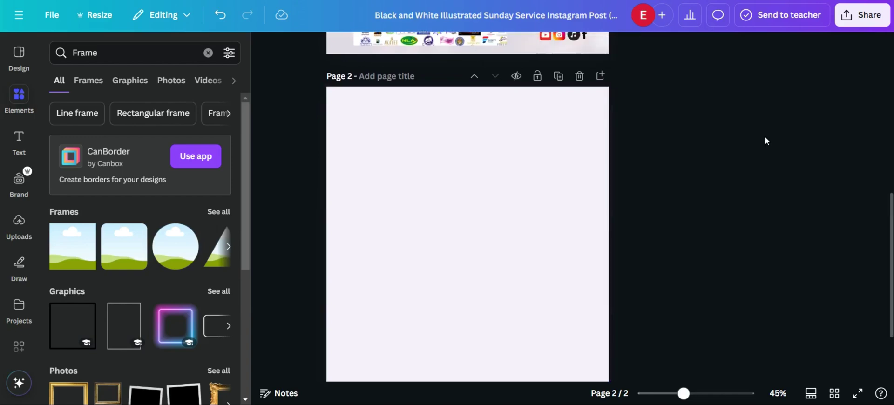
drag(887, 200, 878, 76)
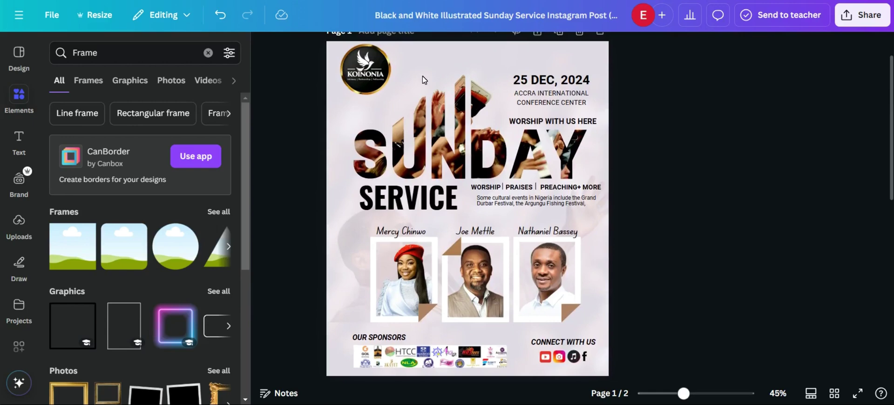
drag(576, 139, 854, 70)
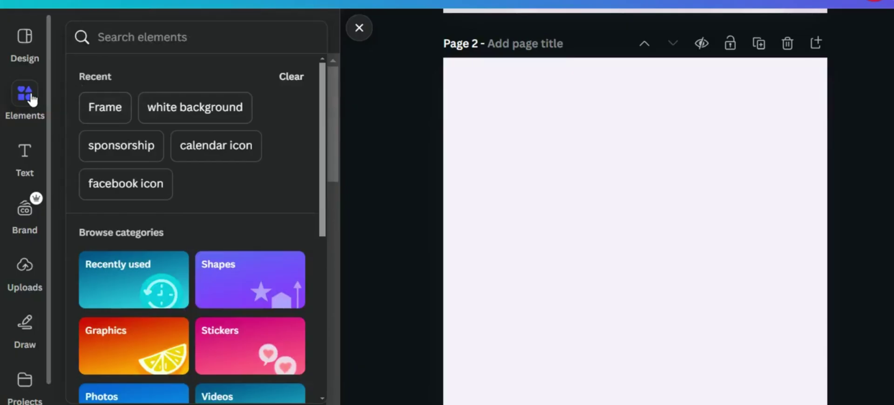
Search the elements for "white background" and show all of the photo results
click(21, 80)
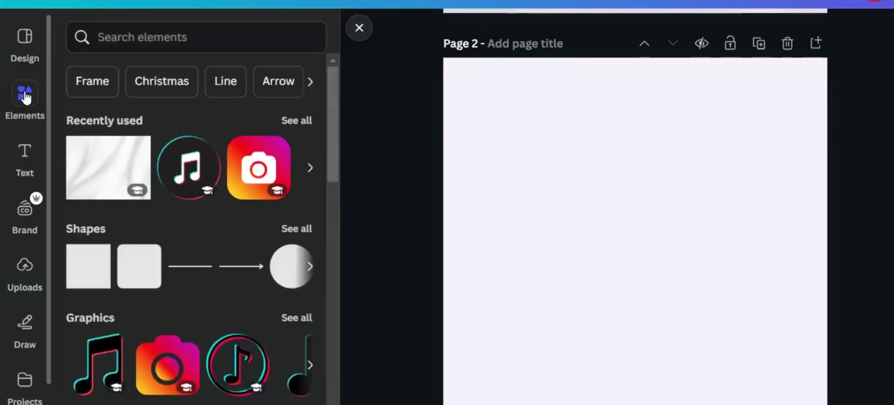
click(143, 52)
text(white)
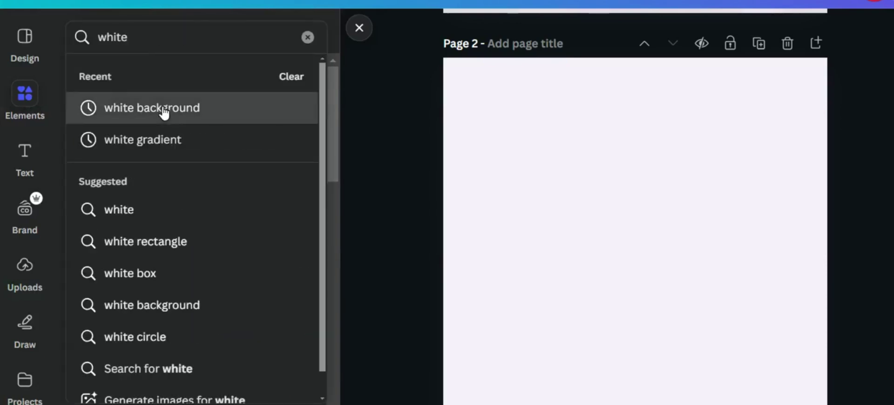
click(163, 110)
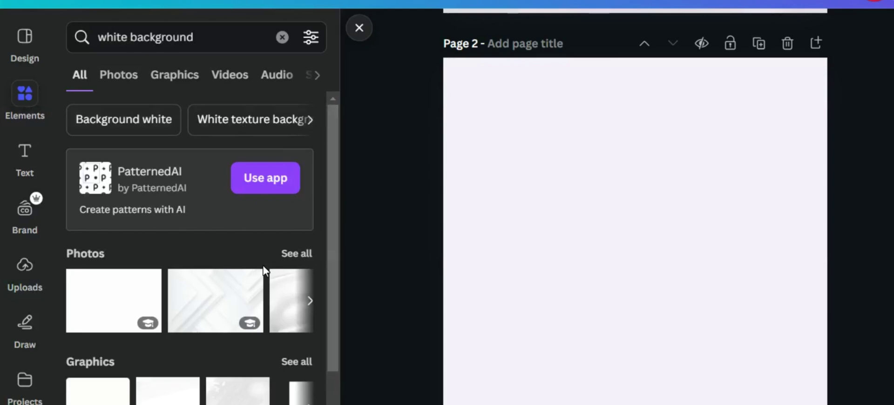
click(297, 254)
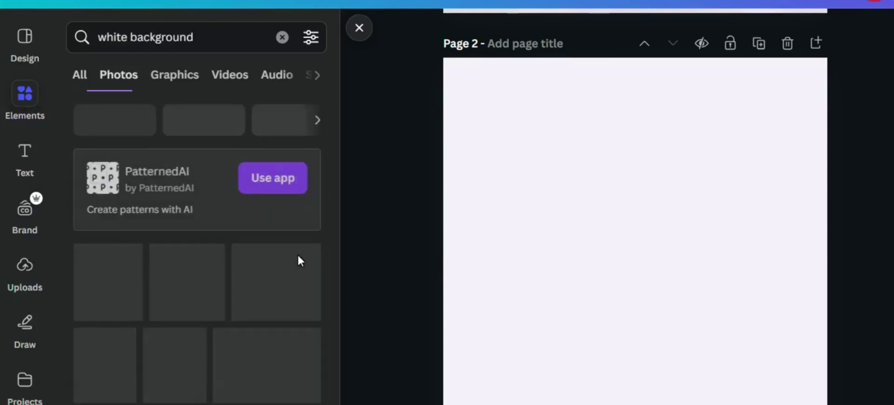
Insert the draped white fabric photo on page 2 and make it fill the whole page as the background
drag(332, 125, 338, 404)
scroll(189, 247, down, 5)
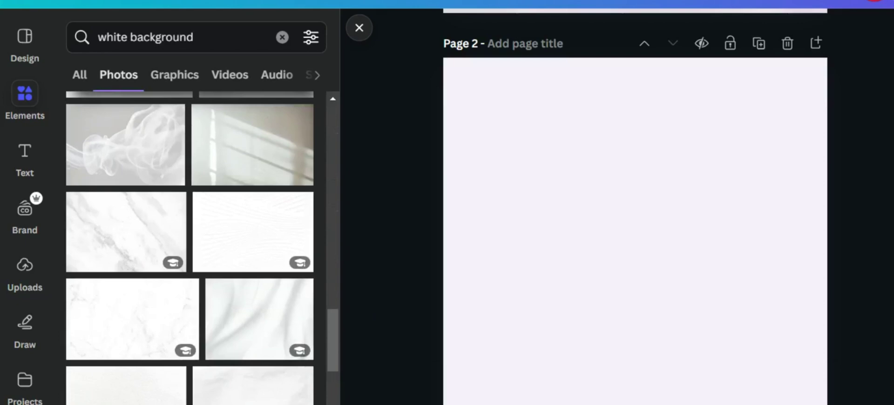
click(249, 396)
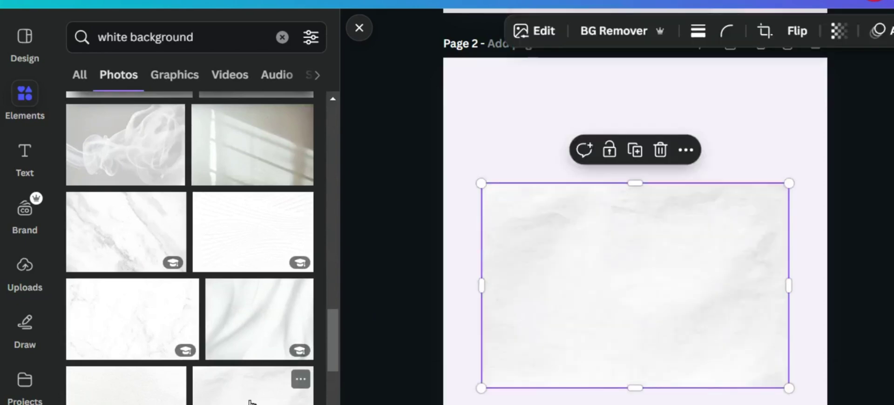
click(278, 313)
drag(644, 179, 636, 66)
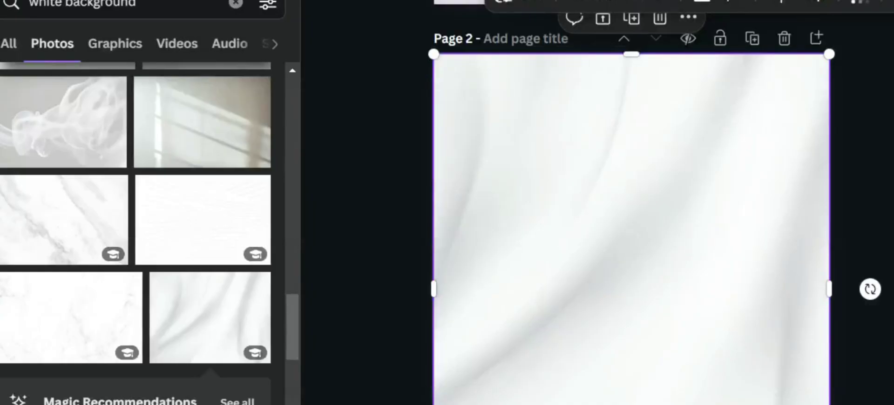
scroll(650, 142, up, 5)
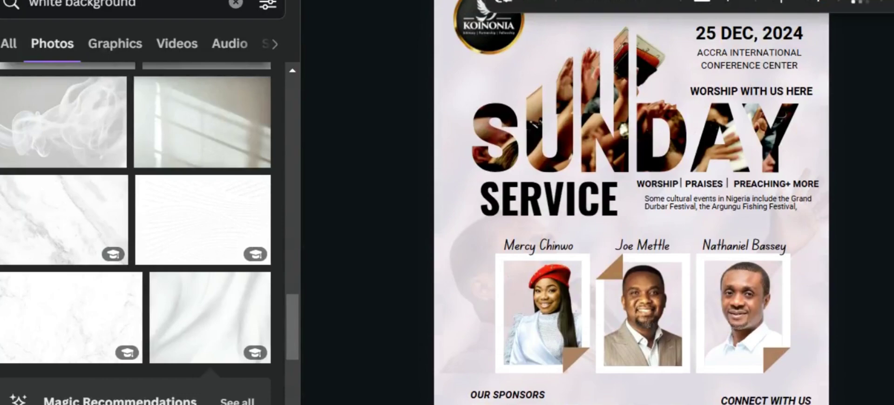
scroll(631, 202, down, 5)
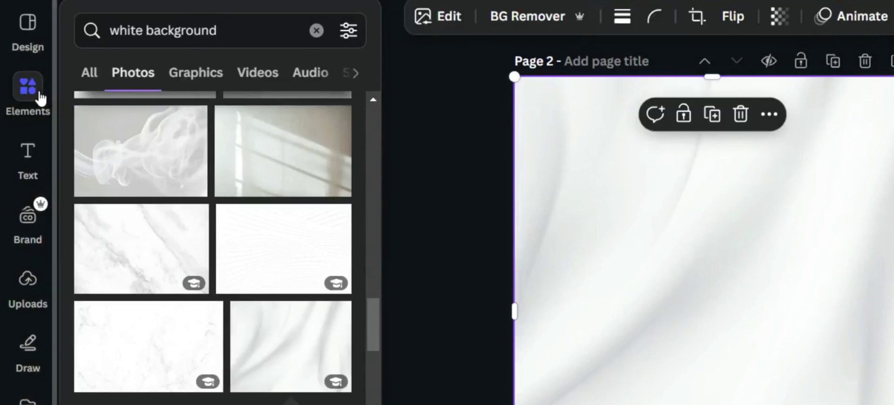
Search the elements for "Frame" and show the full collection of frames
click(245, 35)
drag(245, 35, 109, 37)
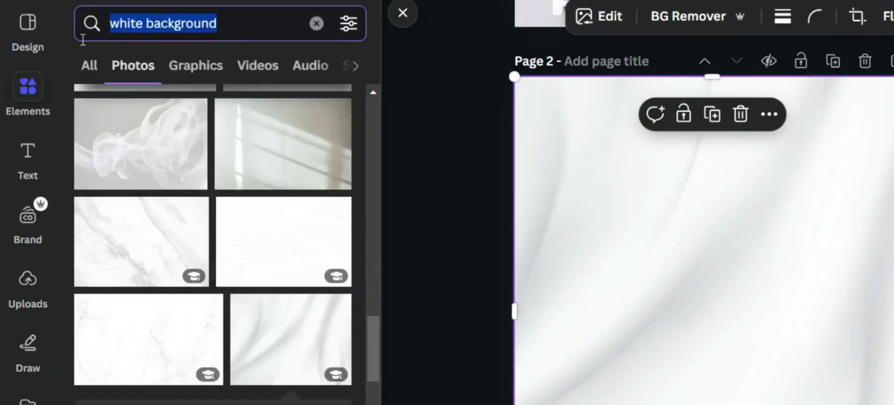
text(frame)
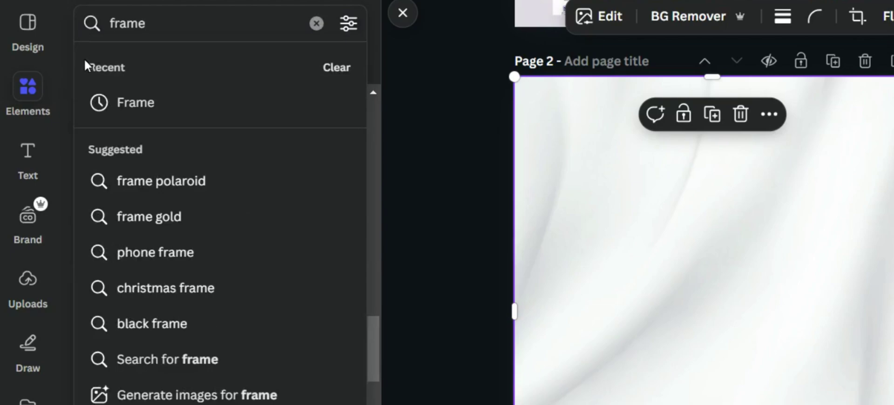
click(142, 99)
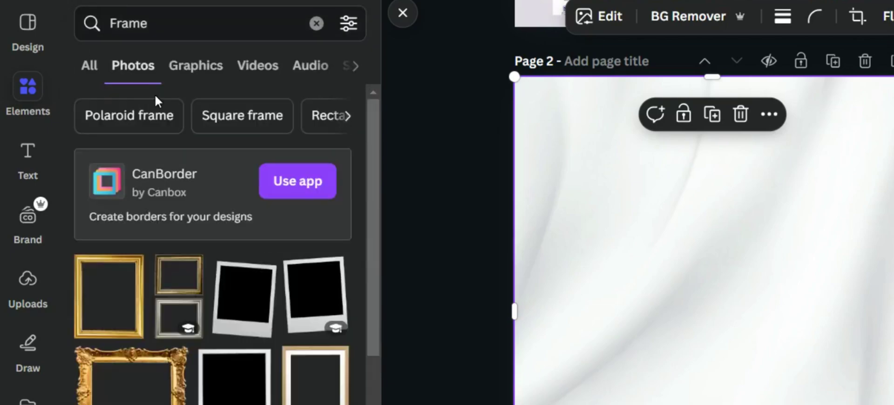
click(89, 66)
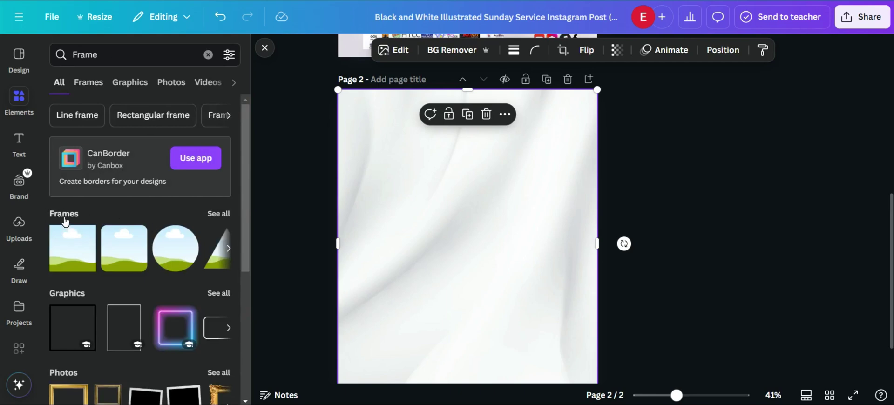
click(219, 214)
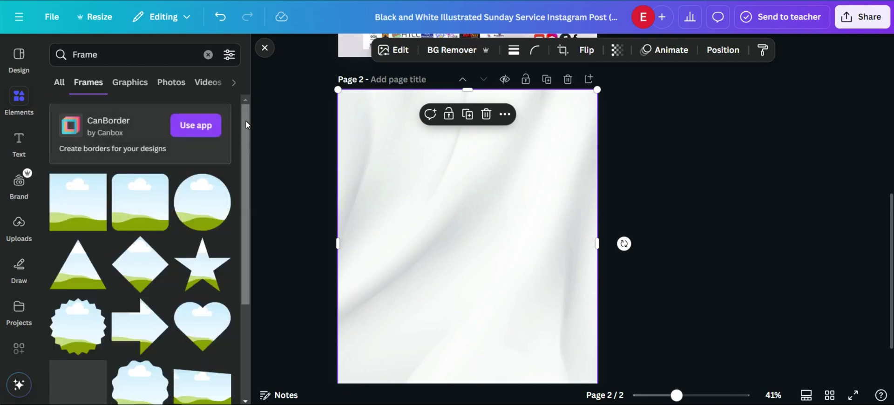
Add the letter S frame to page 2, scale it down and place it near the page's left edge
drag(246, 121, 242, 193)
mouse_move(244, 157)
mouse_down()
mouse_move(245, 341)
mouse_move(240, 308)
mouse_move(242, 294)
mouse_move(248, 358)
mouse_up()
key(Escape)
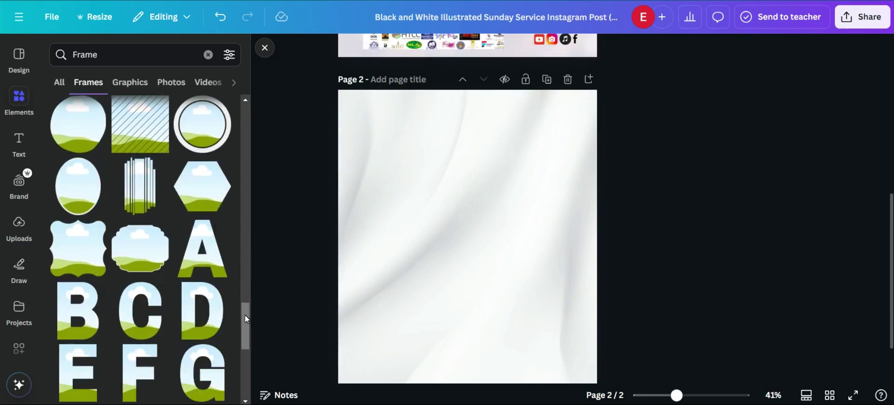
drag(245, 314, 253, 367)
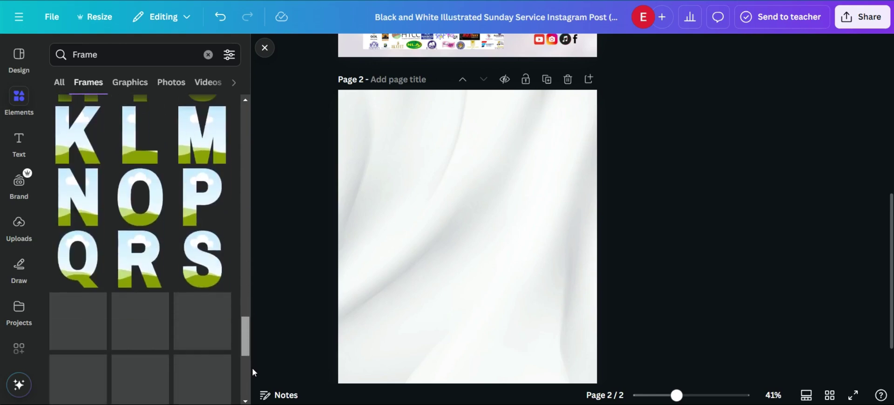
click(213, 265)
drag(440, 238, 404, 203)
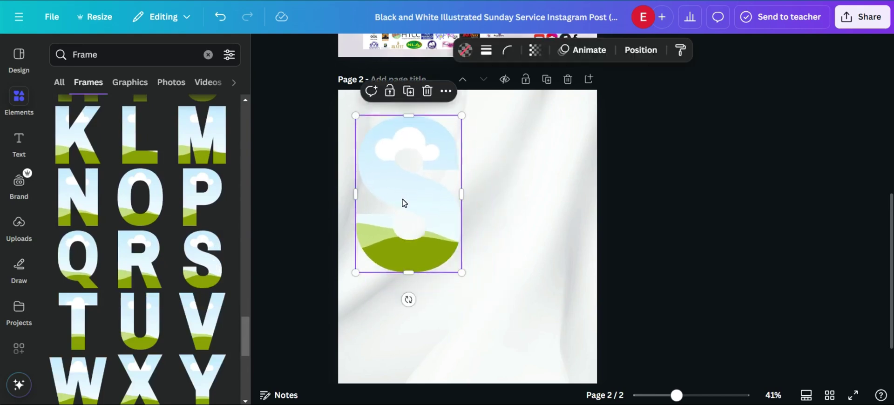
drag(471, 121, 429, 187)
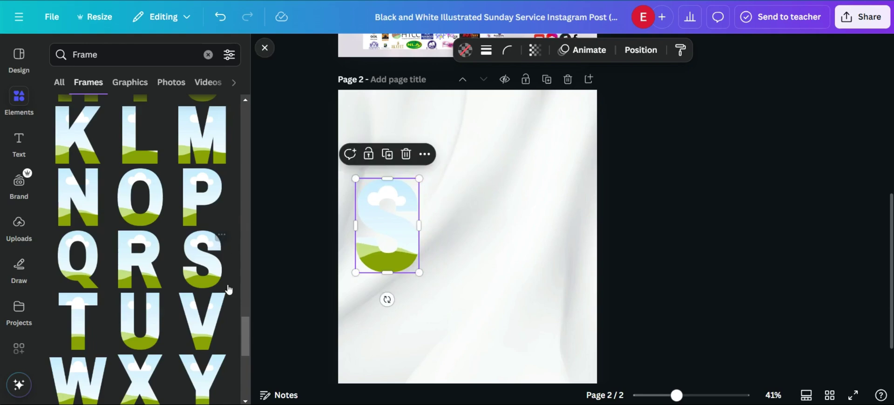
Add the letter frames U and N, scale the U down and place it directly beside the S
click(154, 301)
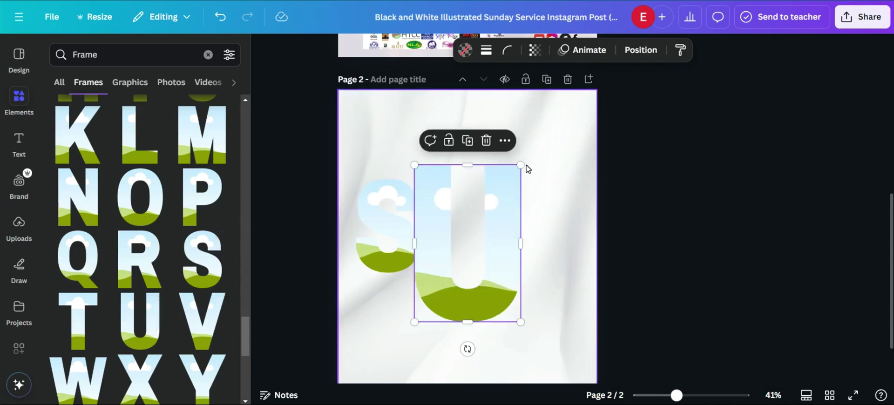
drag(522, 166, 477, 232)
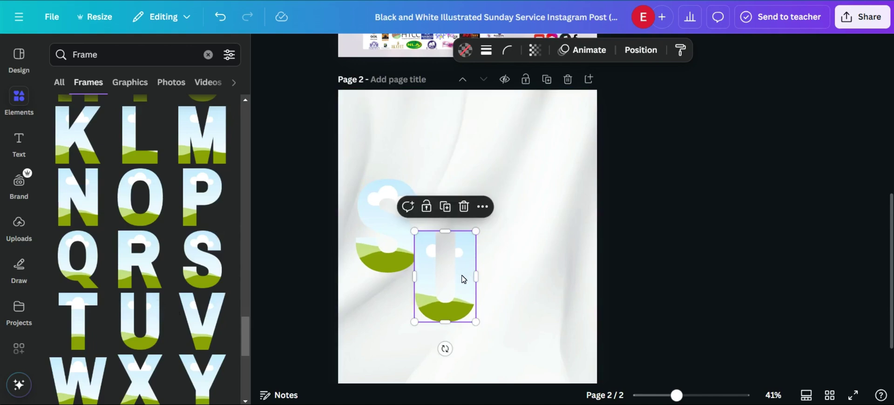
drag(462, 278, 467, 236)
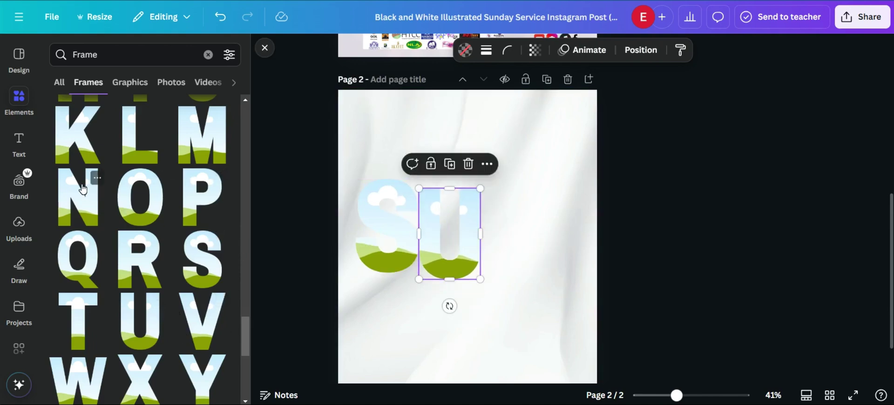
click(95, 180)
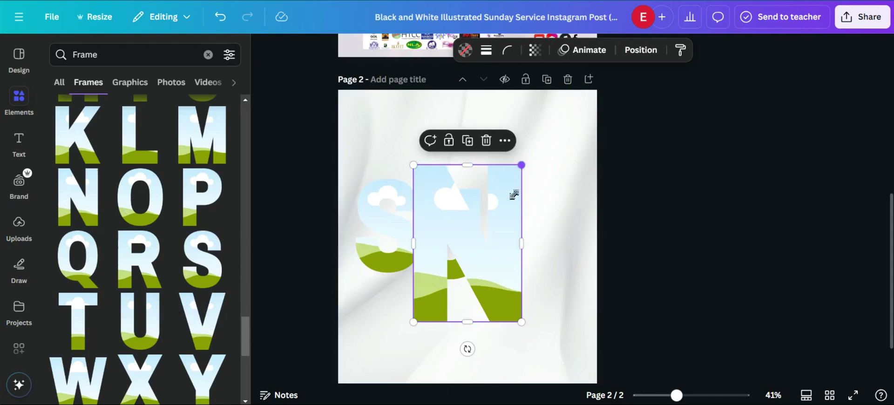
drag(514, 194, 520, 249)
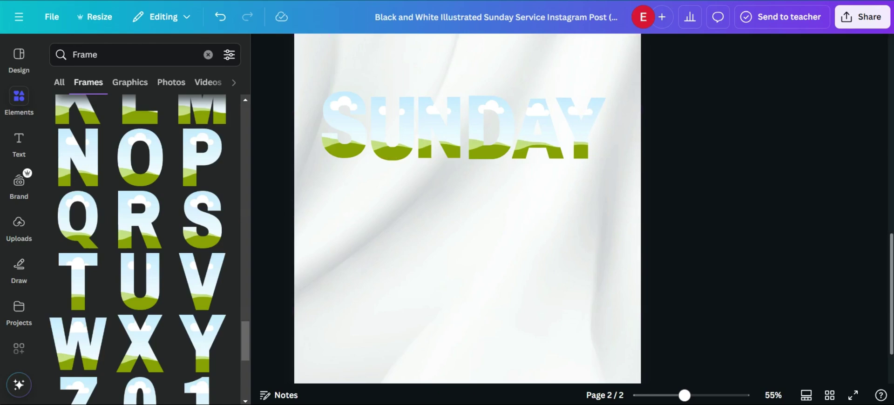
Switch to the image viewer and look at the crowd photo bg.png
mouse_move(890, 289)
mouse_down()
mouse_move(880, 140)
mouse_move(890, 275)
mouse_up()
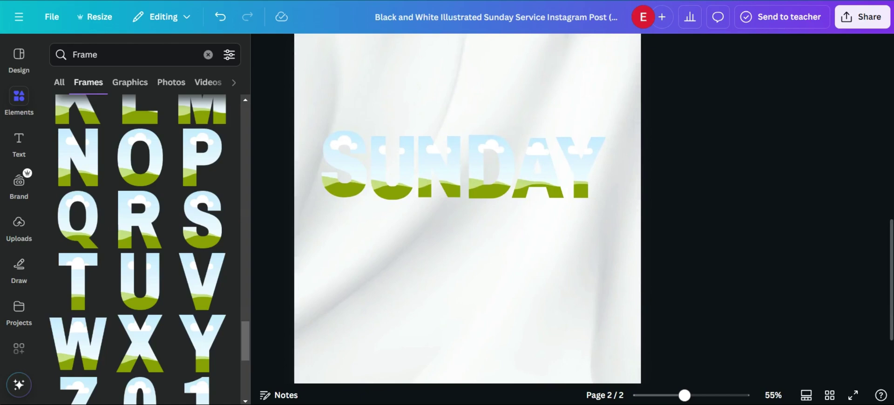
drag(891, 255, 878, 267)
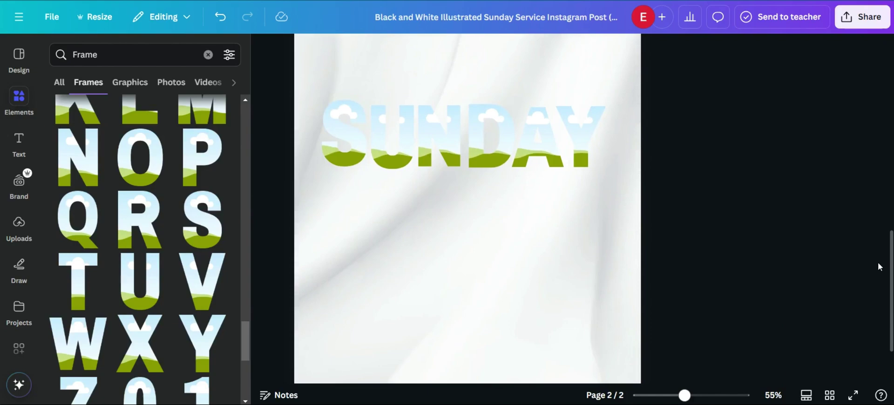
mouse_move(602, 404)
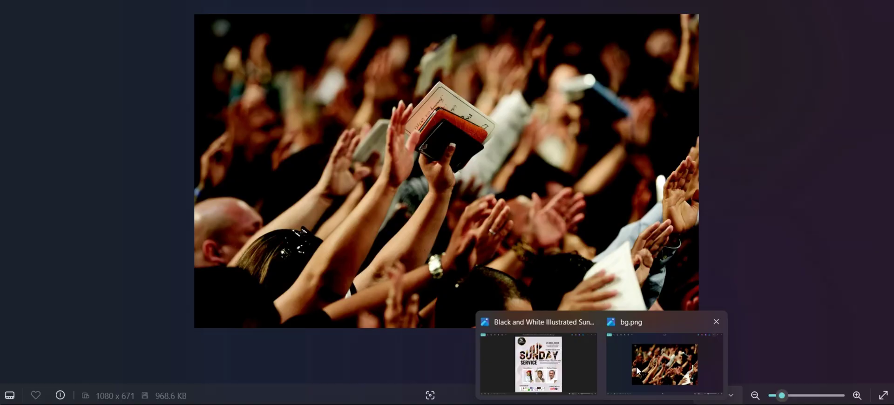
click(619, 390)
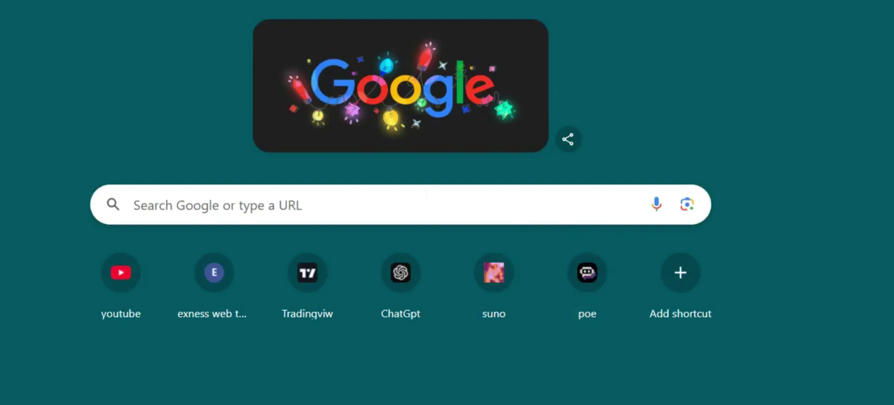
Switch to the browser's Google page and run a Lens image search with the file bg.png
click(686, 205)
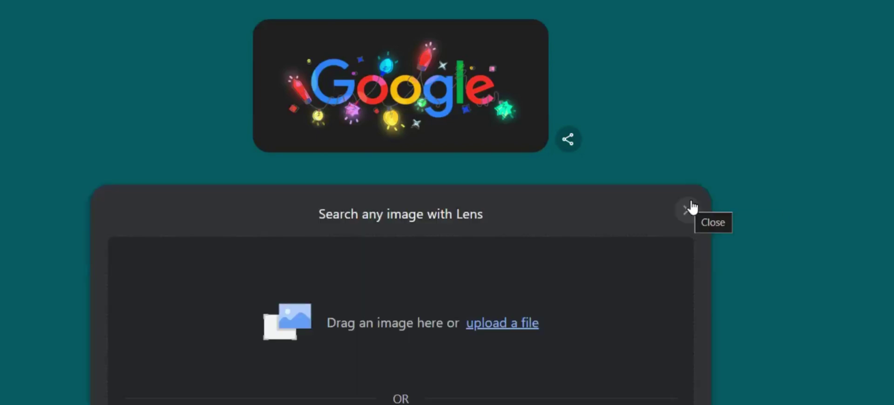
click(798, 194)
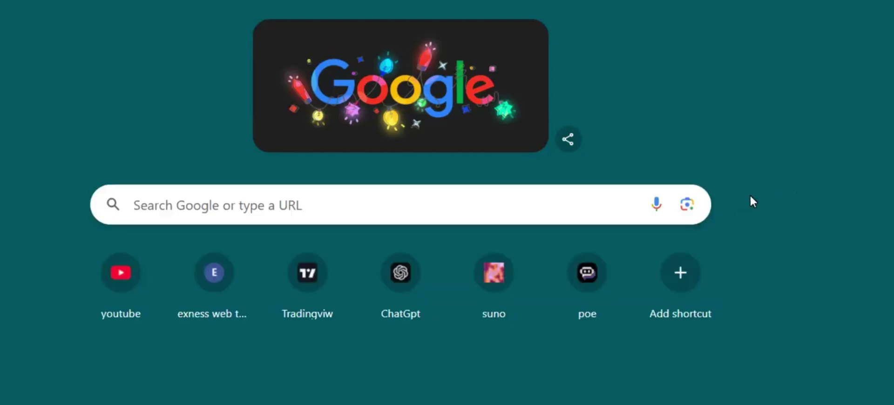
click(687, 205)
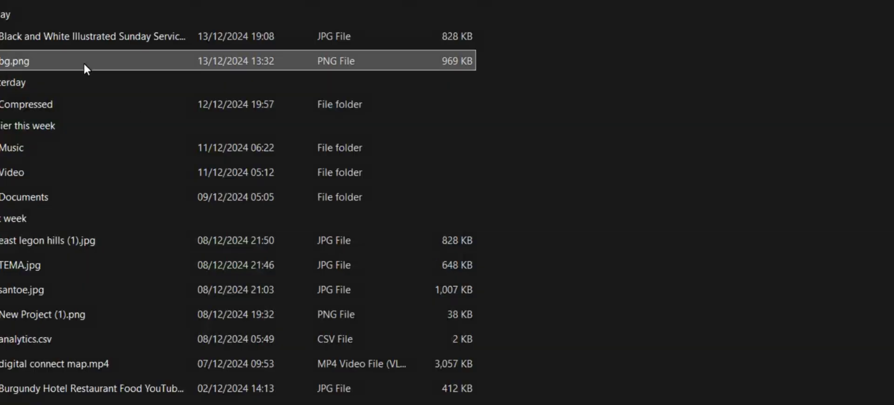
drag(83, 61, 485, 336)
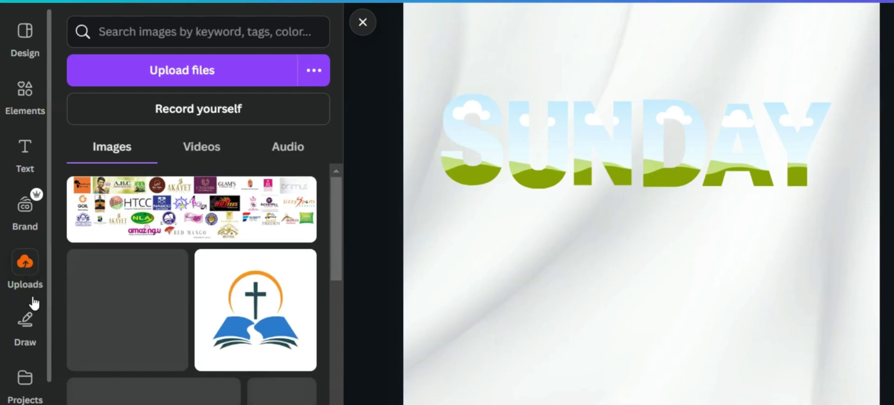
click(21, 269)
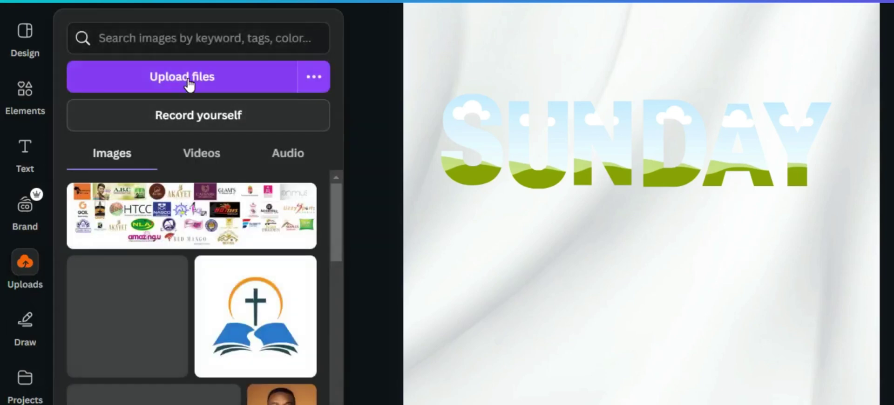
click(185, 84)
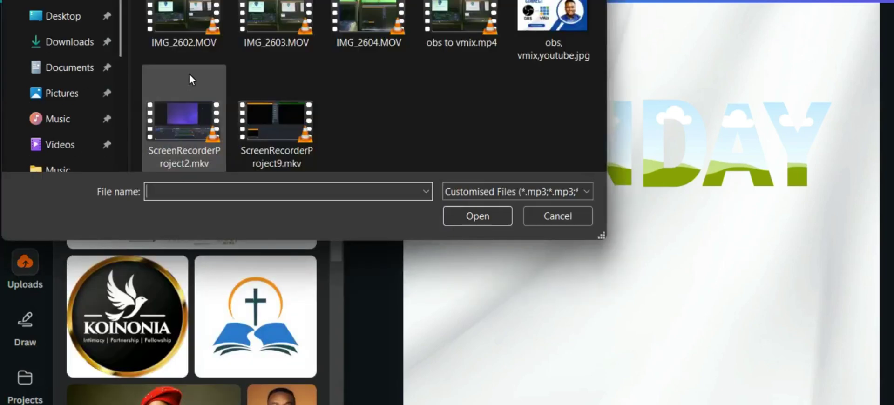
click(70, 21)
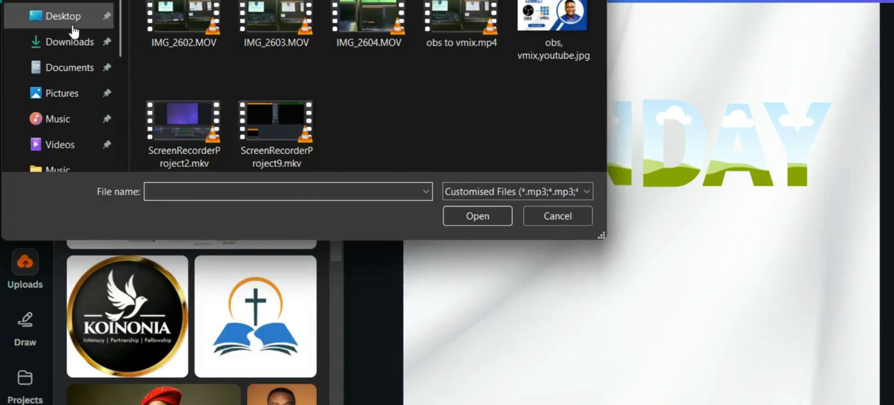
click(558, 216)
Insert the uploaded crowd photo with raised hands on page 2 and place it just below the SUNDAY letters
drag(336, 214, 332, 269)
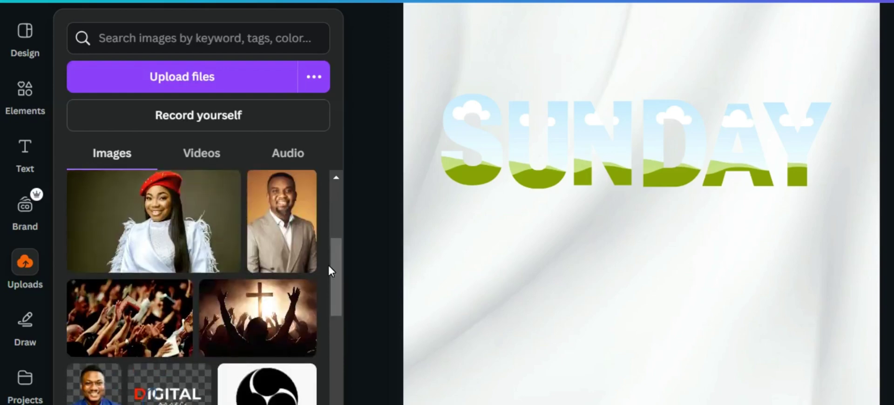
click(143, 312)
drag(649, 245, 625, 304)
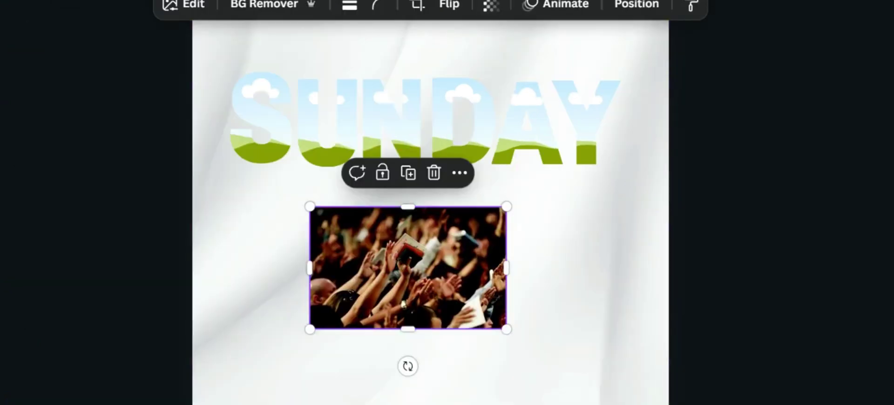
scroll(430, 209, up, 3)
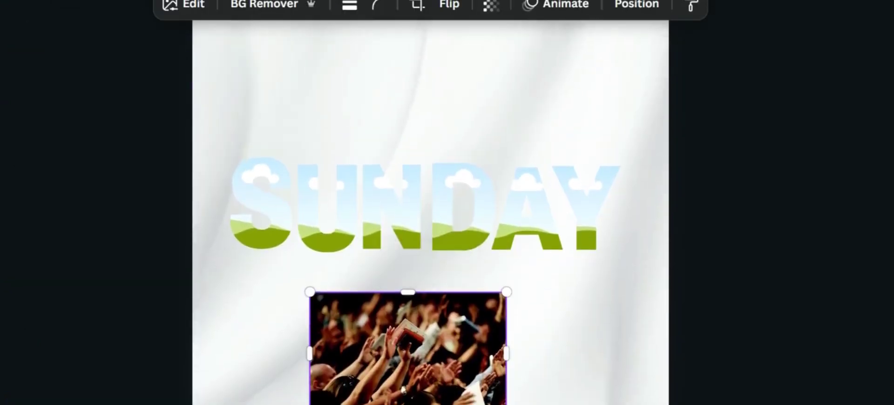
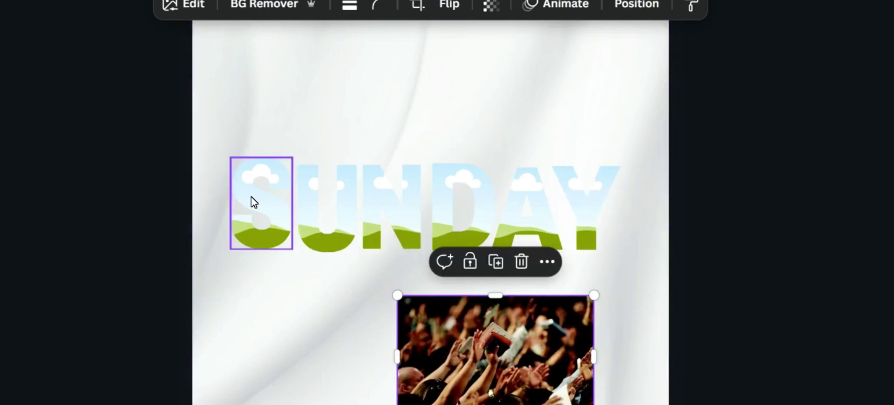
drag(455, 365, 461, 340)
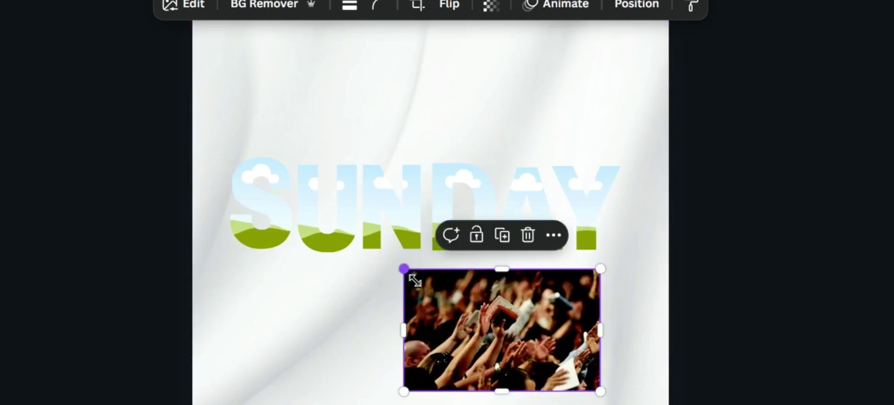
Enlarge the crowd photo to the width of the SUNDAY word and position it over the letters
drag(414, 280, 272, 193)
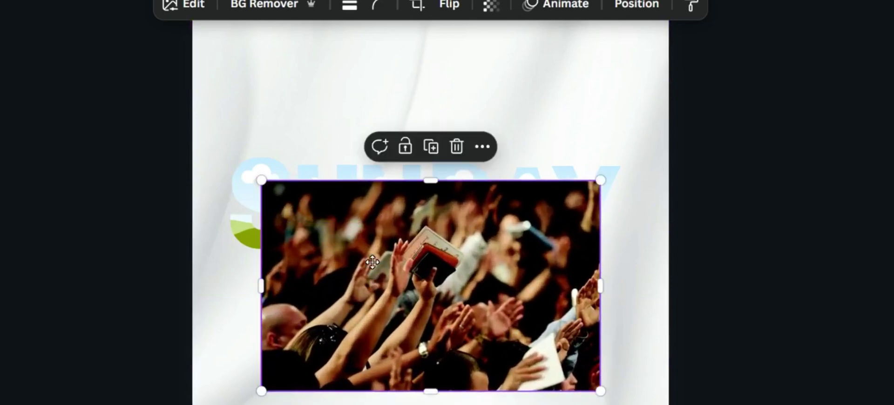
drag(372, 262, 358, 218)
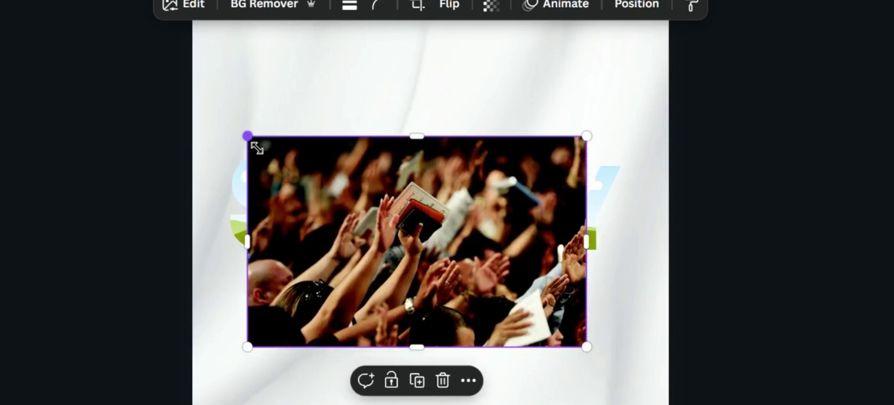
drag(257, 148, 243, 135)
drag(588, 347, 623, 370)
drag(558, 339, 532, 294)
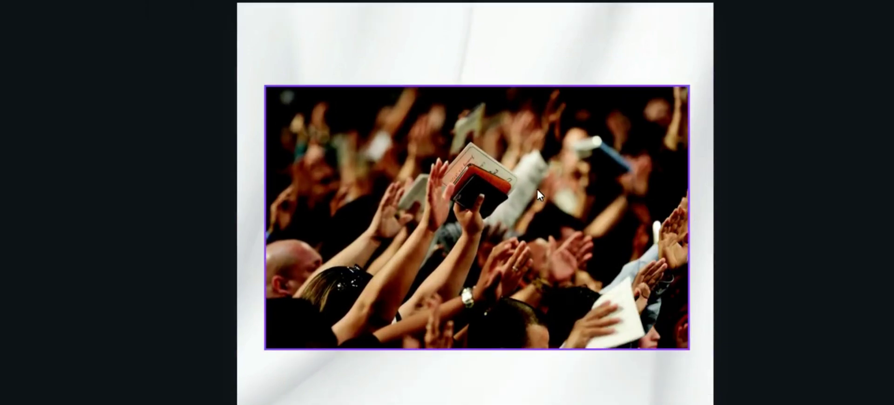
Fill the letter Y frame with the crowd photo, then enlarge and reposition the photo inside it to span nearly the whole word
drag(537, 189, 636, 198)
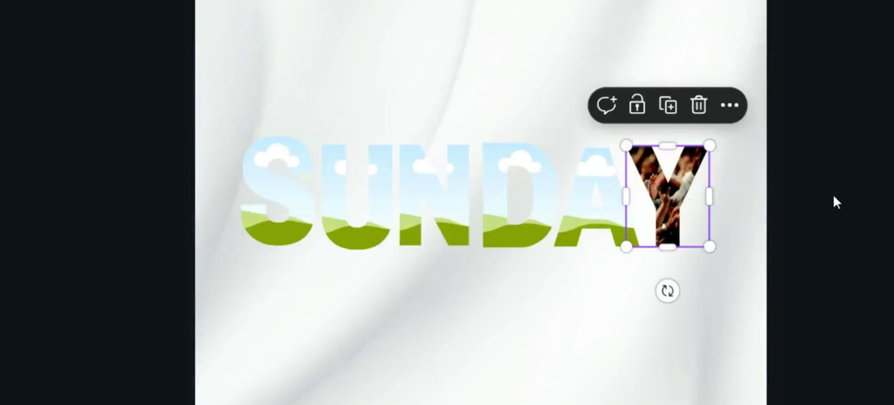
double_click(661, 193)
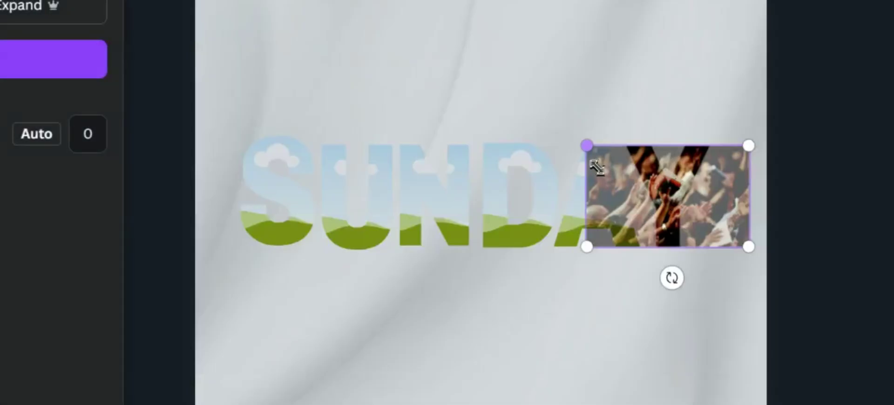
drag(597, 164, 409, 106)
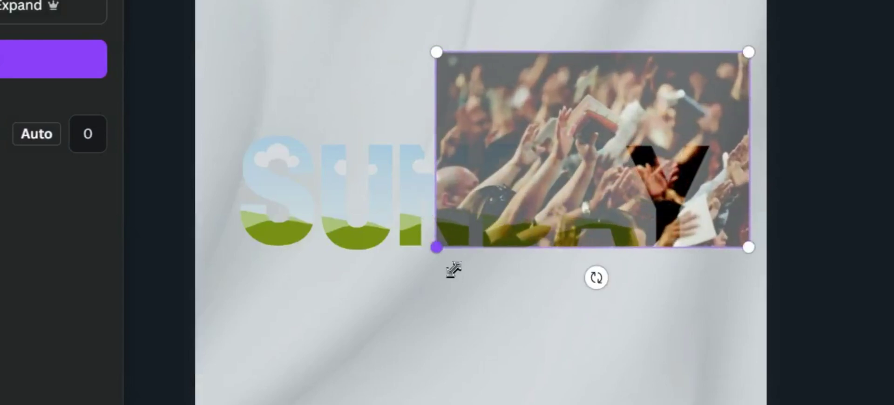
drag(444, 262, 224, 355)
drag(449, 257, 249, 185)
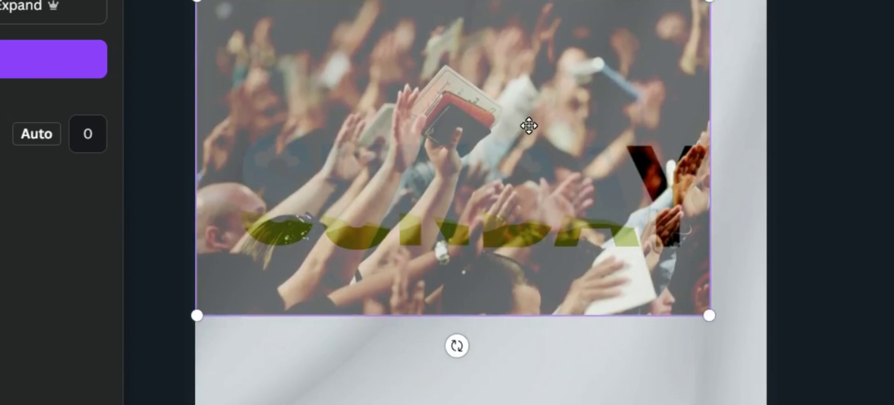
click(818, 114)
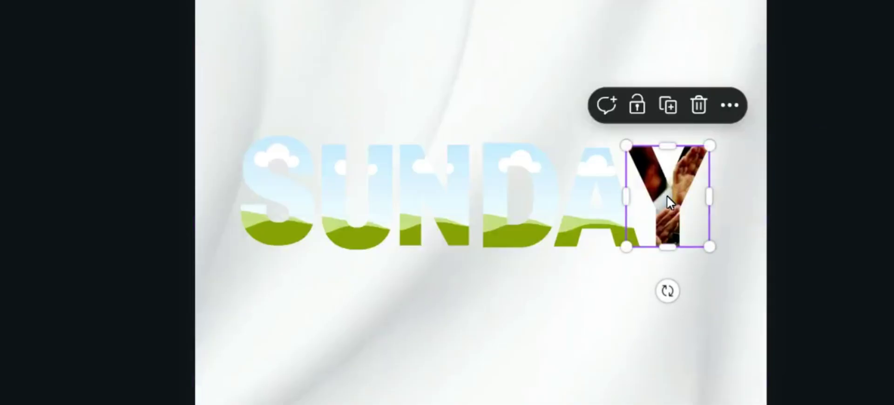
key(Escape)
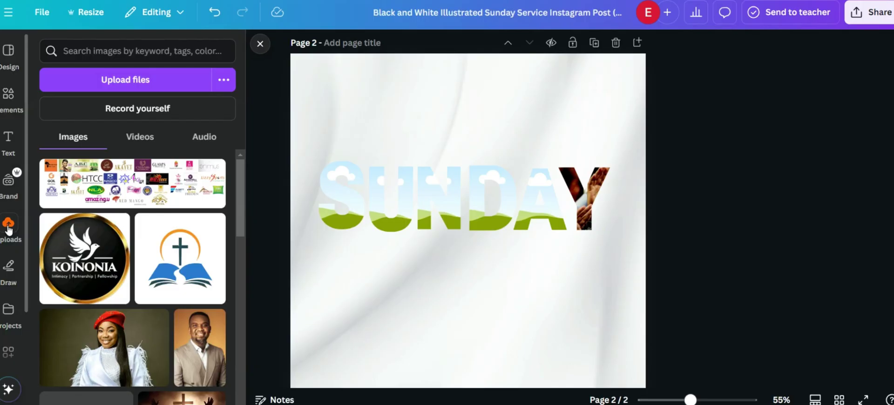
Insert the uploaded crowd photo again and place it in the letter A frame
drag(239, 202, 217, 237)
click(107, 269)
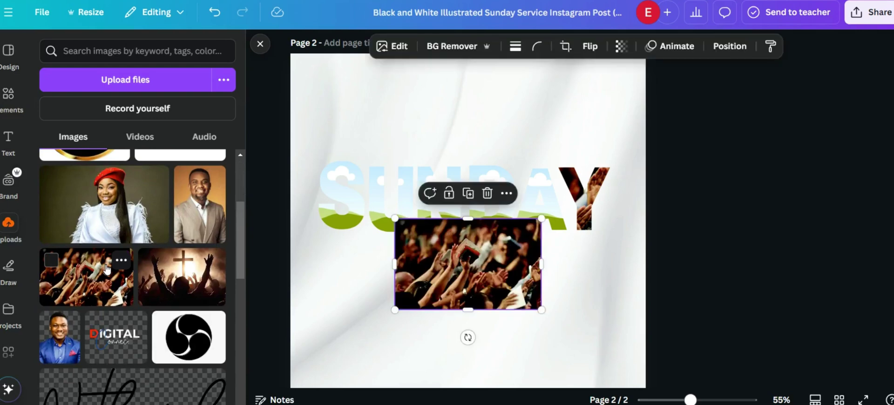
drag(469, 274, 543, 203)
mouse_move(609, 203)
mouse_down()
mouse_move(623, 205)
mouse_move(628, 230)
mouse_move(624, 203)
mouse_up()
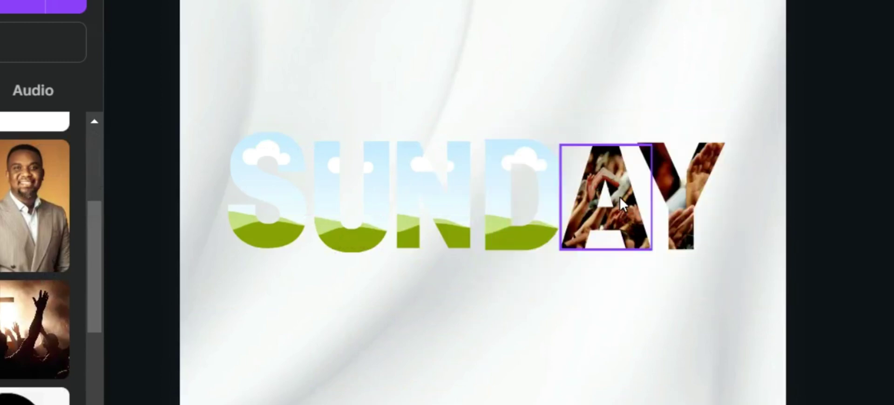
Enlarge the photo inside the letter A frame and shift it so it continues the picture in the Y
double_click(626, 201)
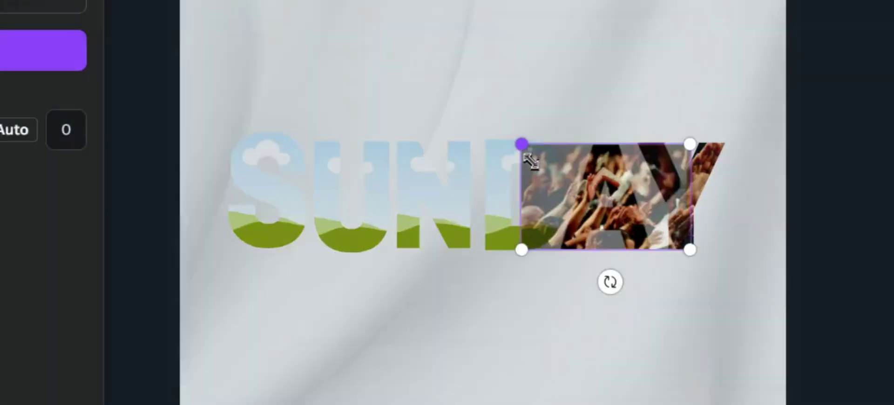
drag(520, 143, 219, 198)
drag(269, 259, 225, 305)
drag(459, 119, 501, 145)
key(Escape)
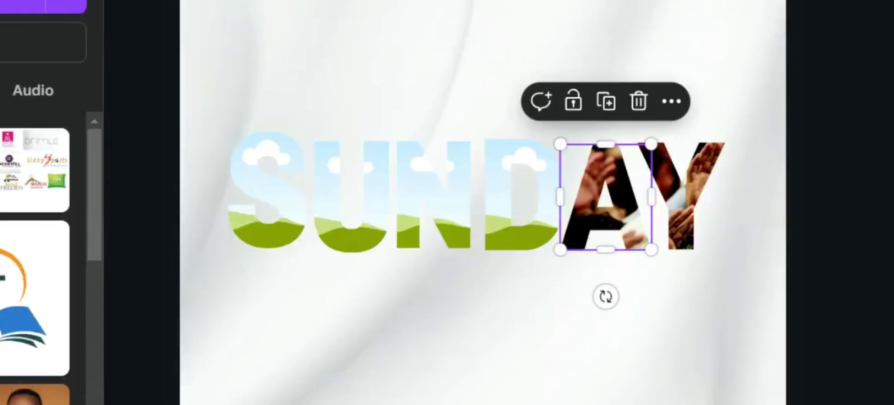
key(Escape)
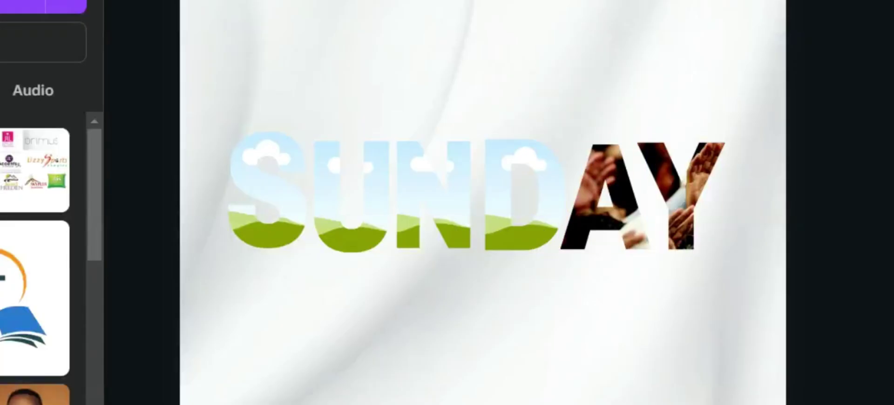
Insert another copy of the uploaded crowd photo and place it in the letter D frame
scroll(51, 203, up, 1)
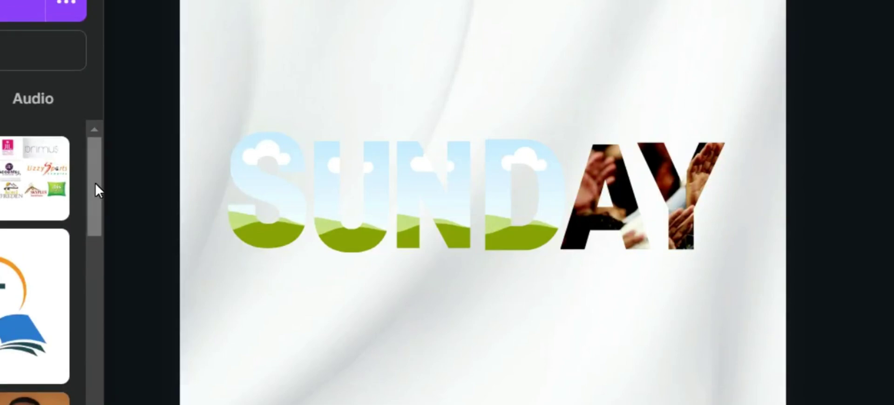
drag(96, 189, 104, 305)
click(35, 144)
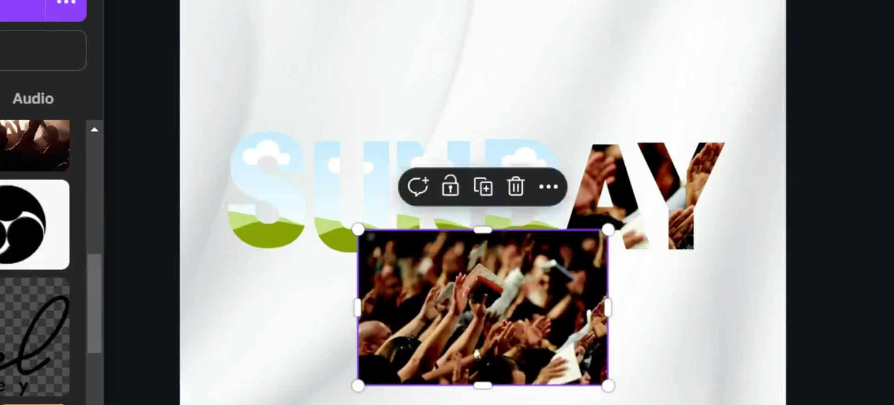
drag(456, 243, 539, 186)
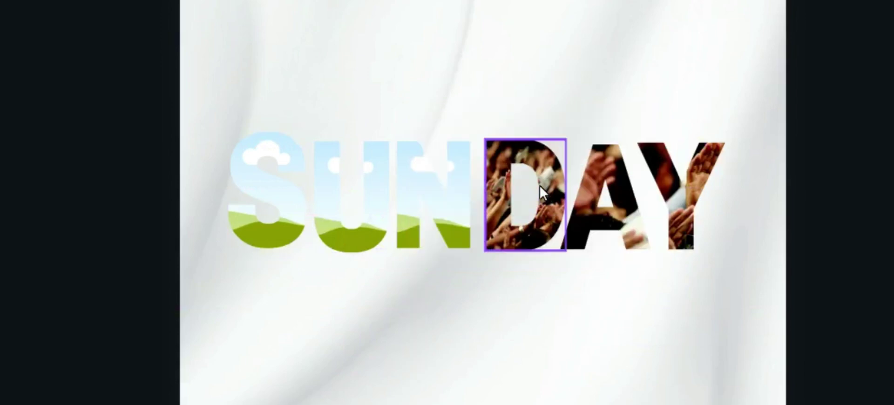
Enlarge the photo inside the letter D frame and shift it so it continues the picture in the A and Y
double_click(507, 158)
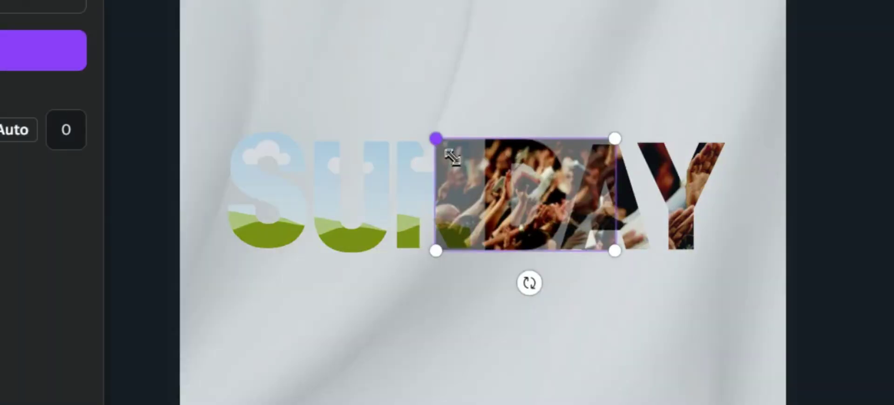
drag(435, 139, 166, 104)
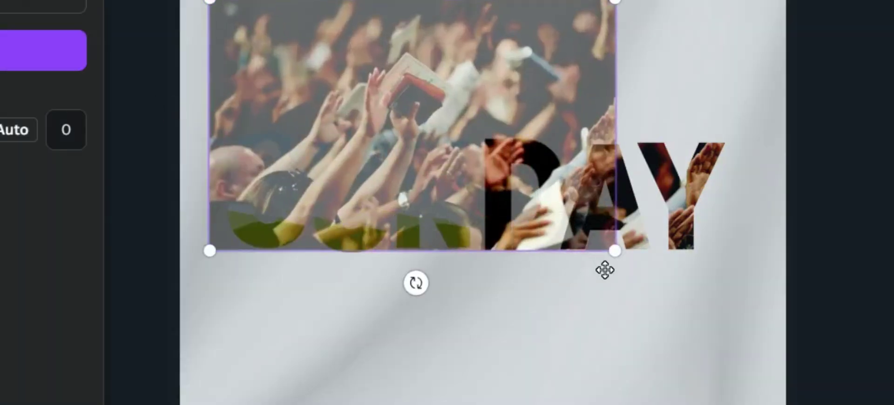
drag(638, 267, 747, 311)
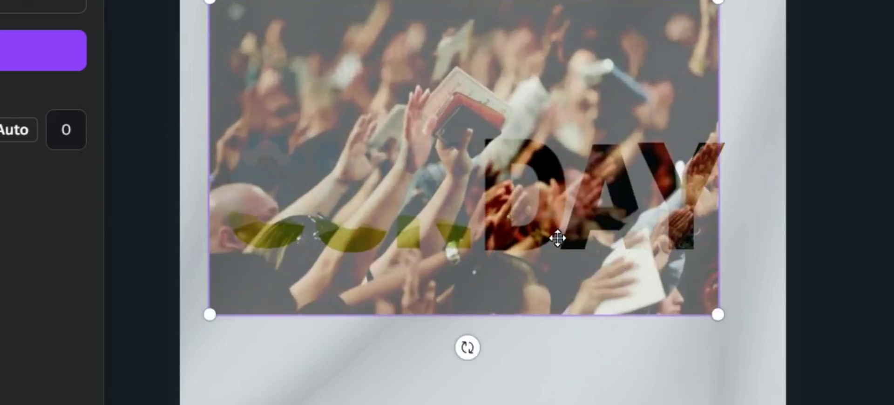
mouse_move(559, 284)
mouse_down()
mouse_move(538, 273)
mouse_move(552, 276)
mouse_move(550, 285)
mouse_up()
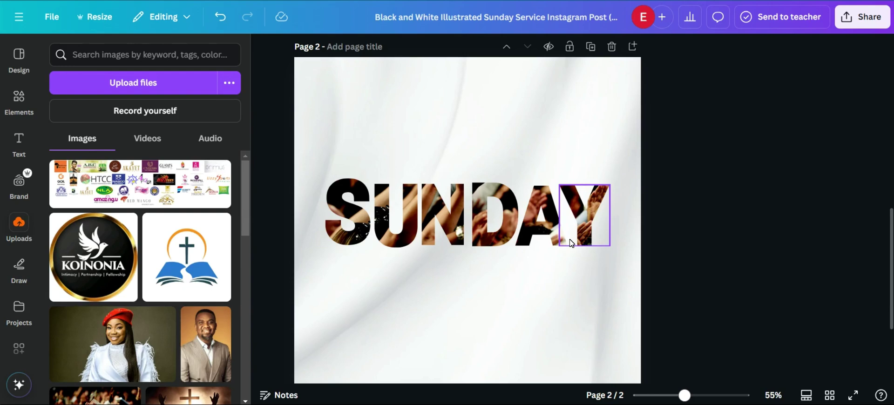
click(235, 304)
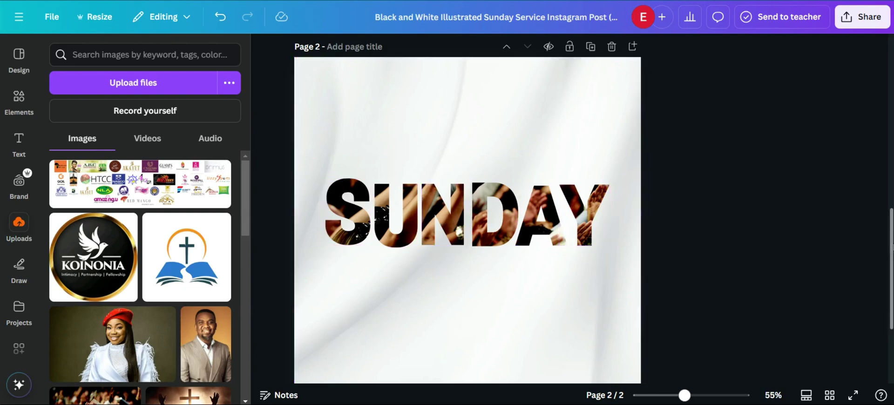
Insert another copy of the uploaded crowd photo, move it below the SUNDAY lettering and enlarge it to nearly the word's width
scroll(886, 170, up, 5)
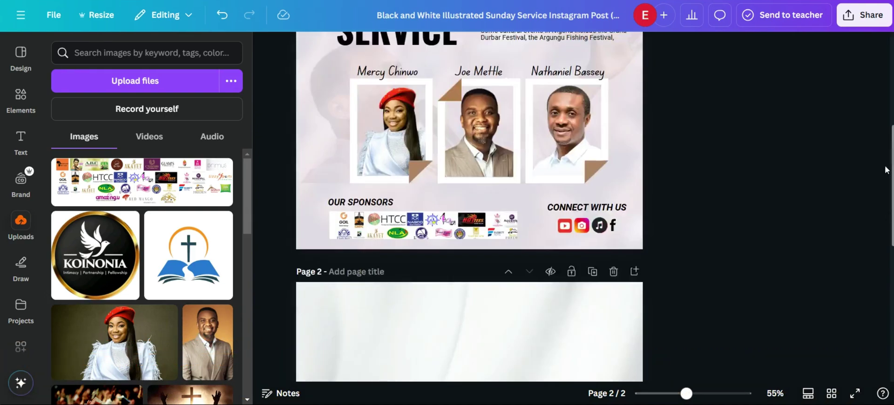
drag(886, 169, 886, 104)
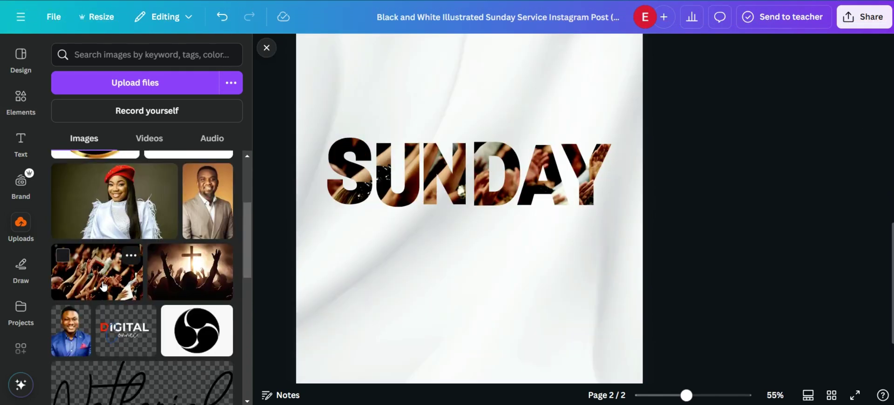
click(98, 272)
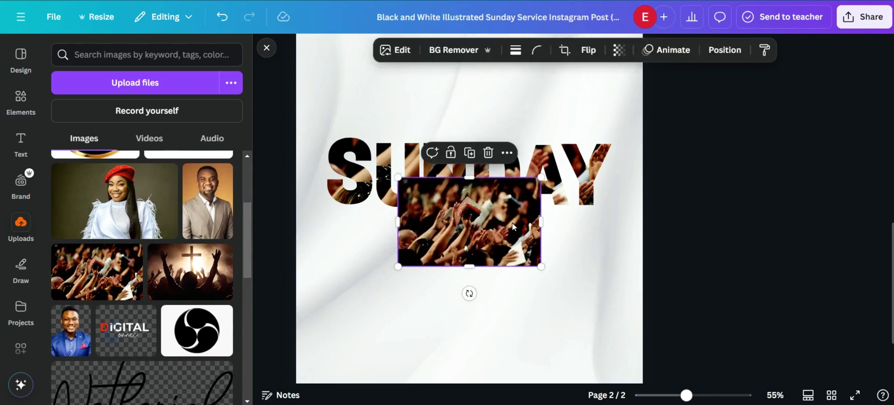
drag(514, 227, 511, 295)
drag(548, 253, 619, 225)
drag(401, 340, 357, 368)
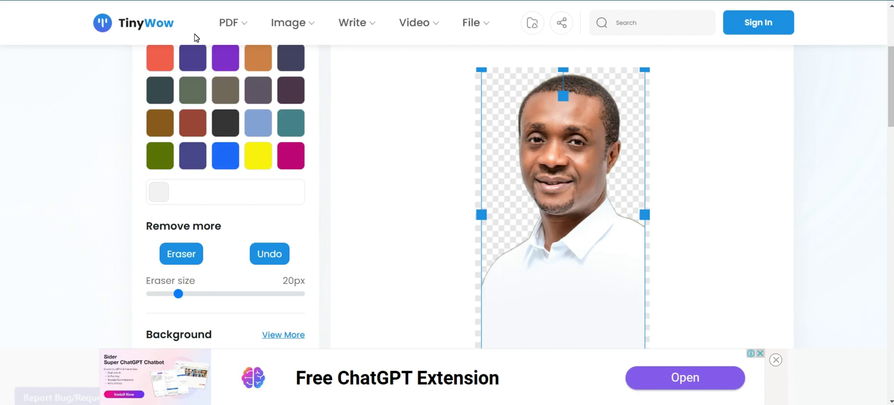
Remove the background from the large crowd photo and reposition the cutout just below the SUNDAY lettering
mouse_move(300, 26)
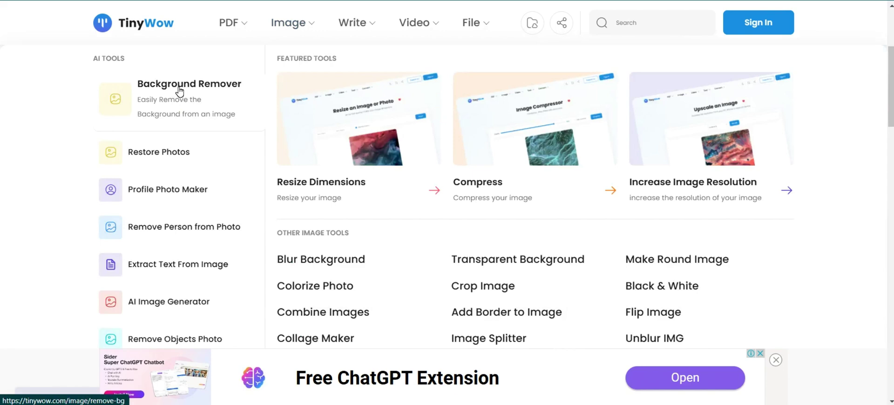
mouse_move(356, 23)
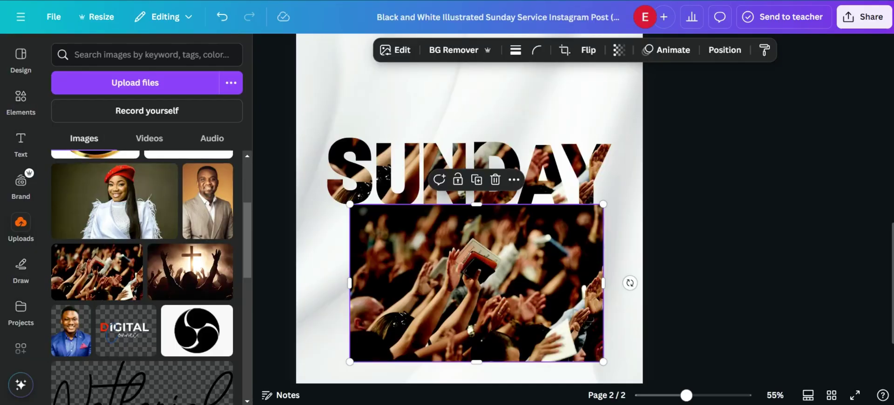
mouse_move(441, 254)
mouse_down()
mouse_move(437, 272)
mouse_move(432, 248)
mouse_up()
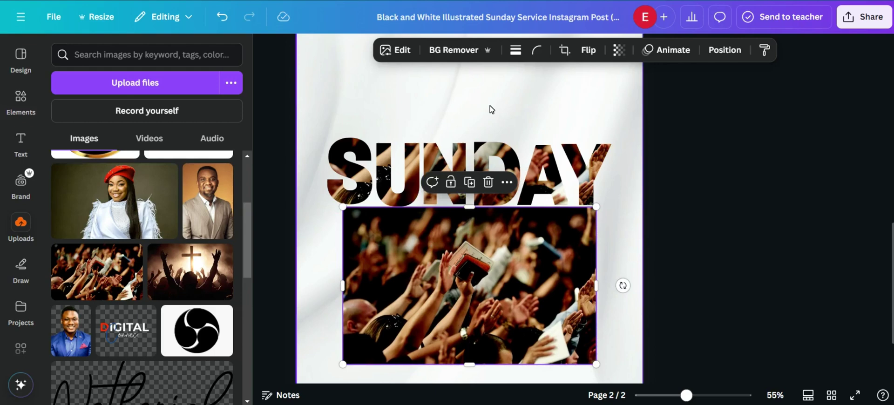
click(450, 51)
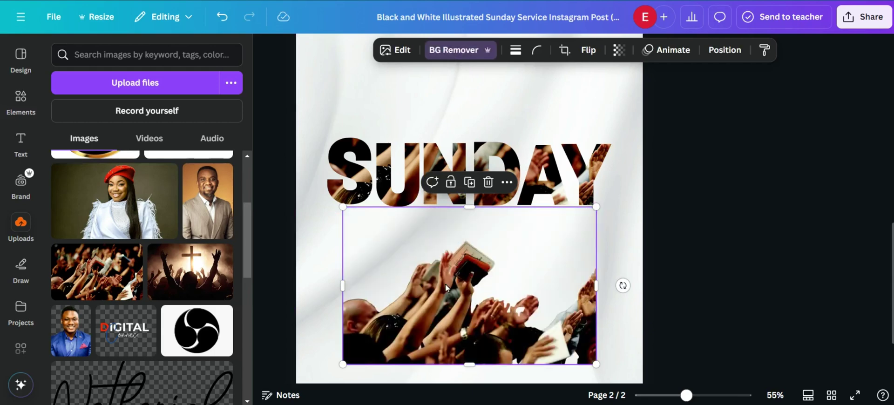
drag(469, 302, 499, 314)
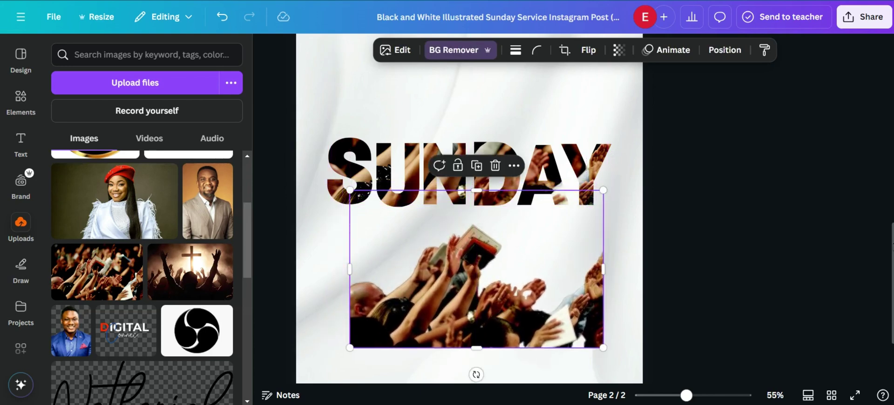
Examine the separate cropped photo strips that rise above the SUNDAY letters in the finished flyer on page 1
drag(889, 247, 882, 75)
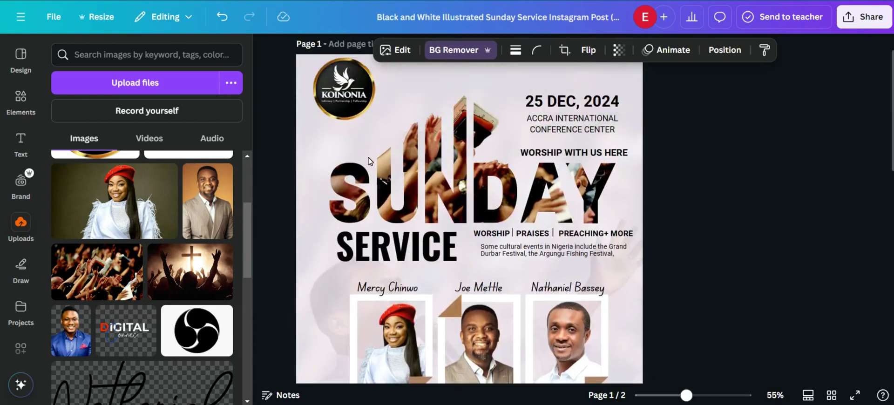
click(384, 169)
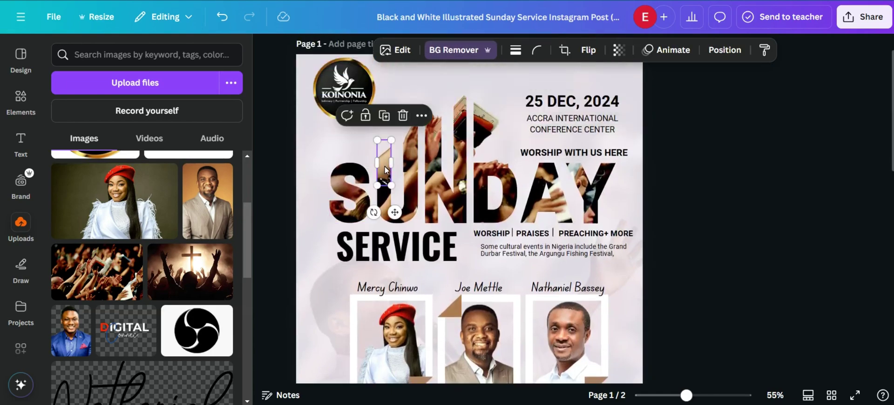
click(409, 156)
click(431, 151)
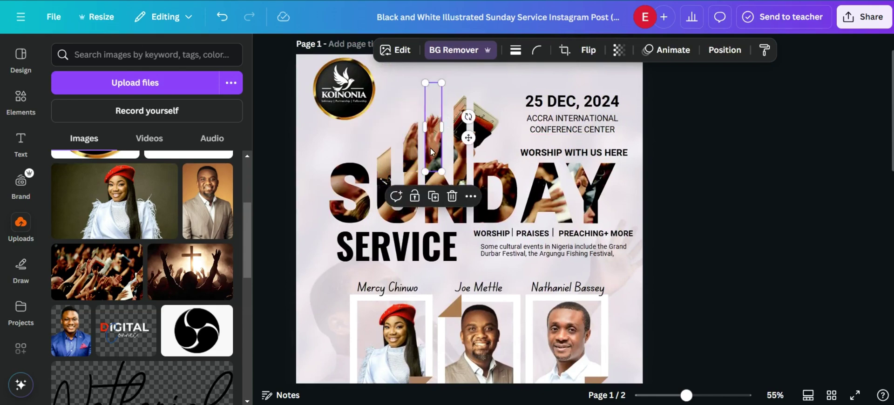
click(462, 139)
click(484, 136)
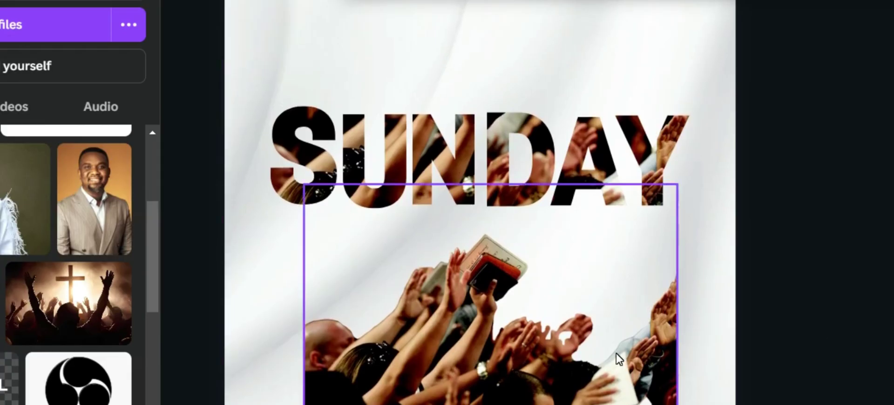
Make several copies of the cutout crowd photo and park the spares in the page's upper-right corner
click(603, 357)
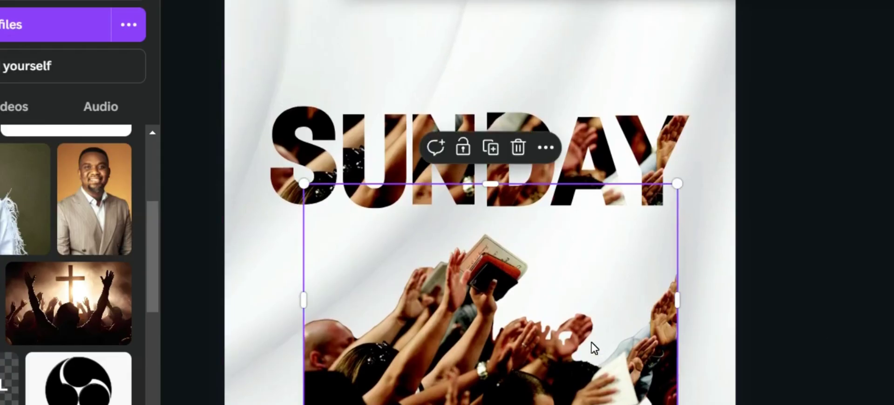
drag(594, 348, 592, 329)
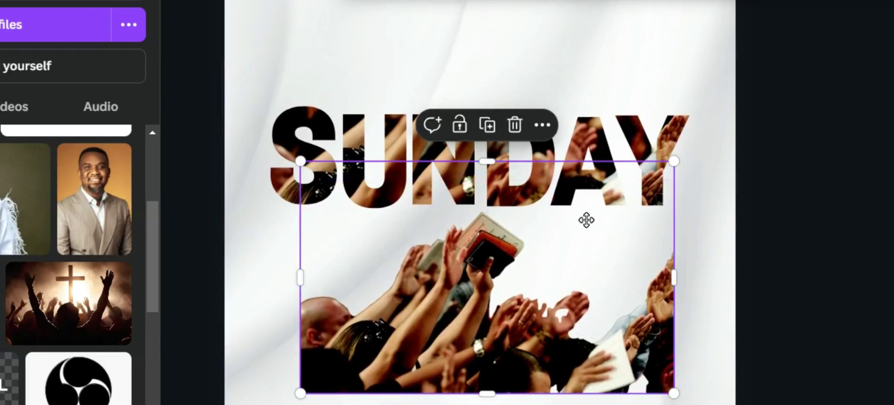
drag(586, 220, 585, 20)
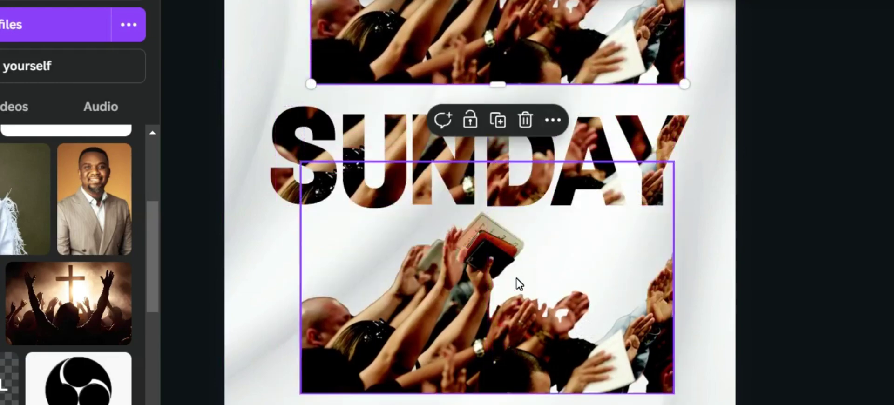
drag(518, 283, 549, 19)
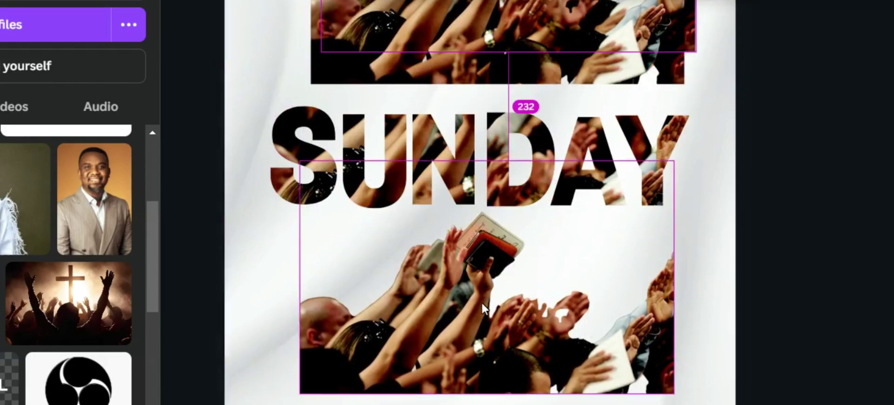
drag(482, 305, 577, 331)
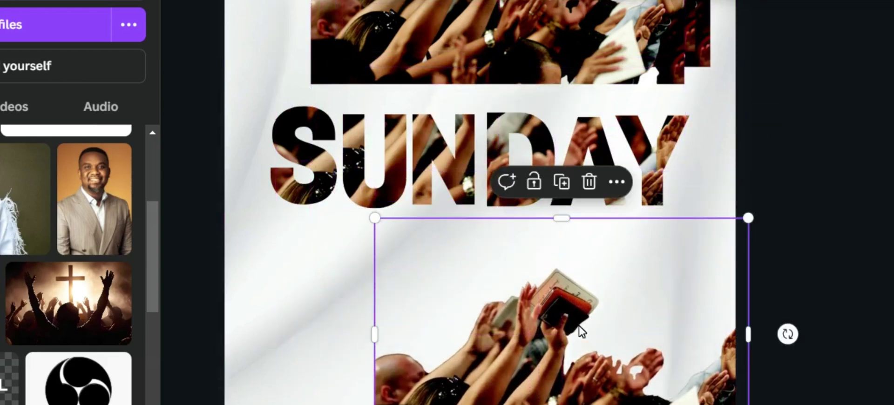
drag(482, 41, 514, 40)
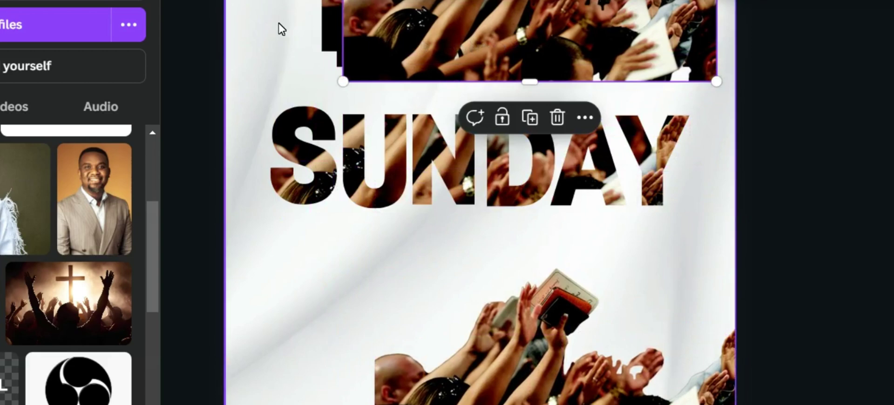
drag(279, 22, 636, 18)
Crop the cutout left below SUNDAY on all sides to a narrow vertical strip showing one raised arm
drag(529, 350, 460, 313)
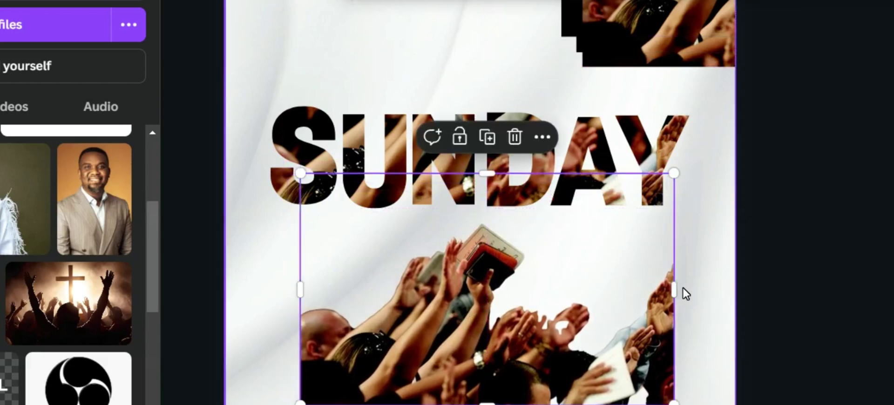
drag(669, 291, 406, 313)
drag(309, 299, 395, 303)
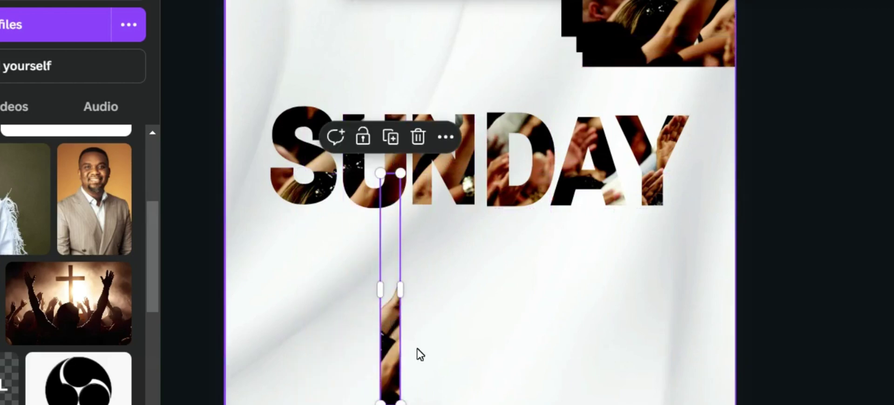
drag(400, 403, 400, 347)
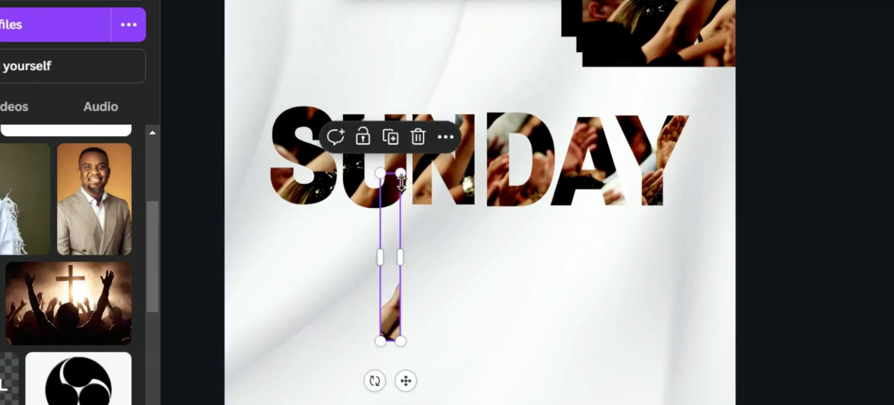
drag(401, 176, 400, 230)
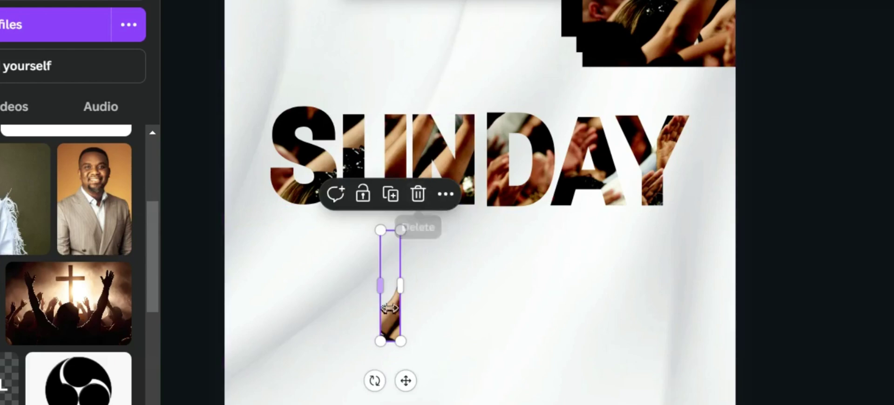
Place the arm strip above the left stem of the letter U and extend its lower edge to blend with the letter
drag(393, 312, 365, 126)
click(361, 112)
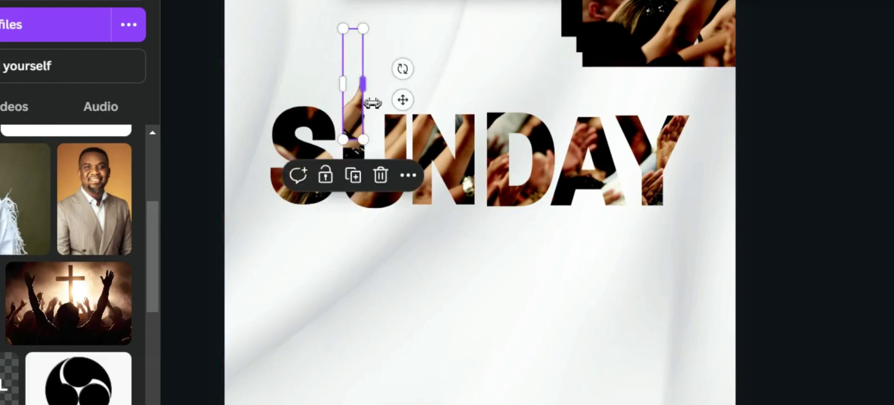
click(475, 71)
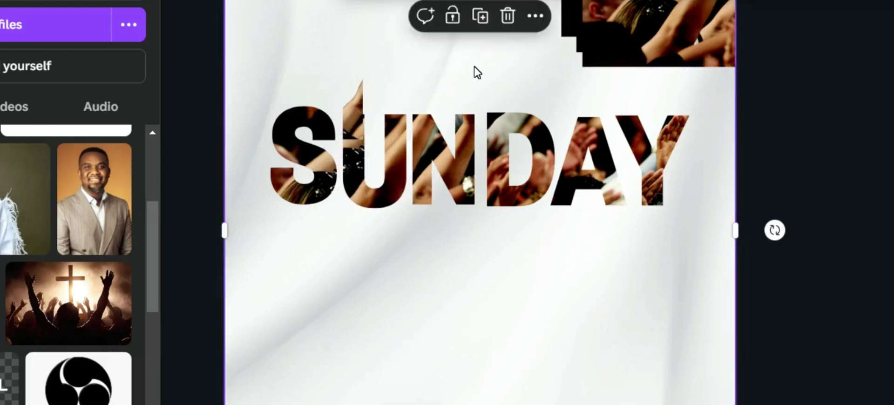
click(351, 125)
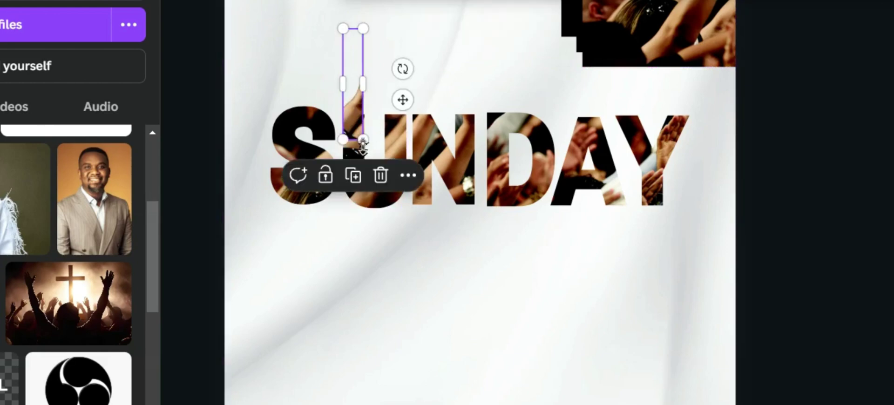
mouse_move(362, 146)
mouse_down()
mouse_move(363, 158)
mouse_move(355, 142)
mouse_move(363, 149)
mouse_up()
click(443, 99)
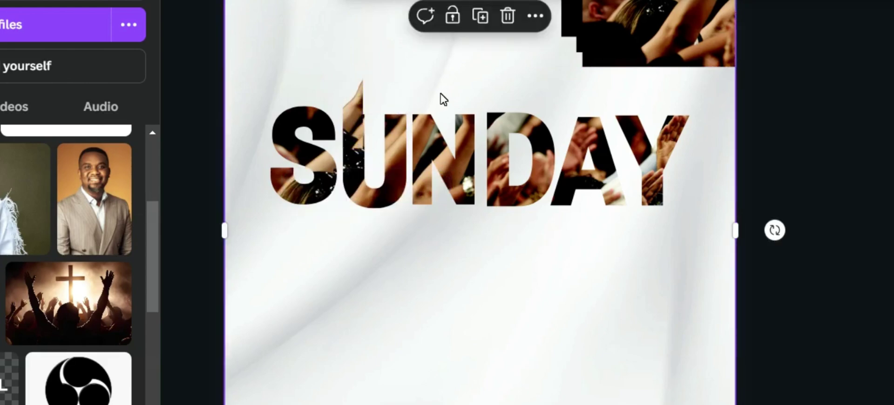
Adjust the side crop of the arm strip above the U's left stem to the stem's width and shorten its lower edge
click(346, 97)
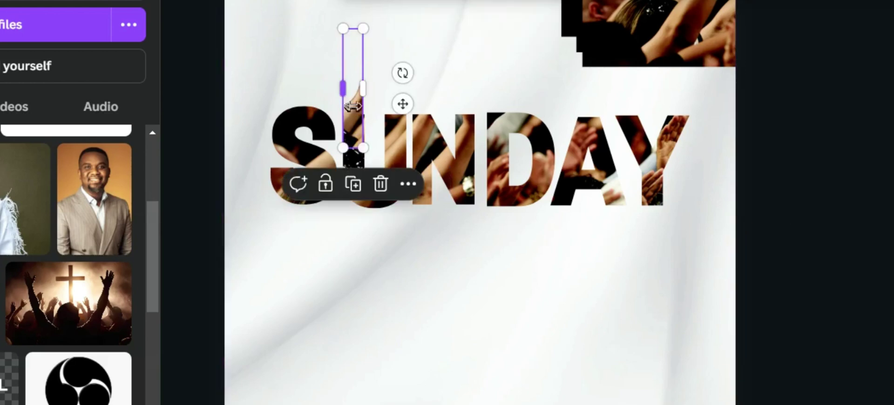
mouse_move(366, 104)
mouse_down()
mouse_move(403, 106)
mouse_move(336, 105)
mouse_move(358, 104)
mouse_up()
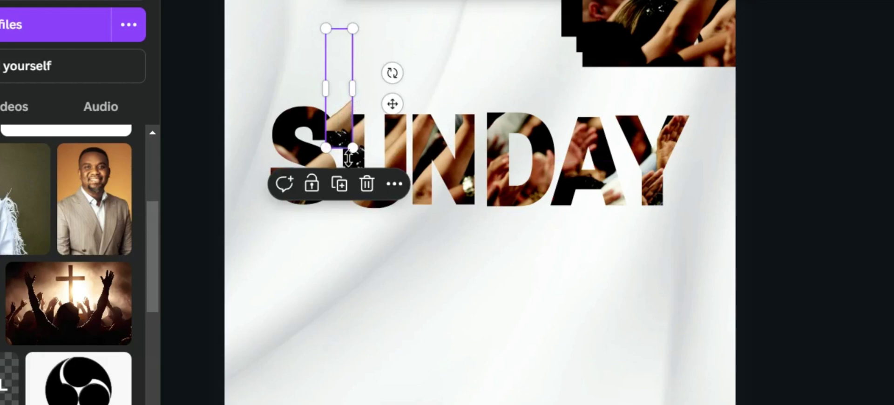
drag(339, 147, 339, 132)
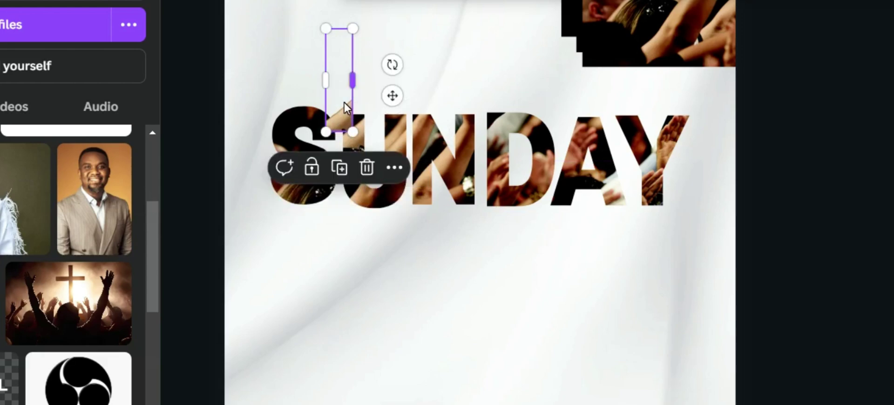
drag(339, 100, 353, 103)
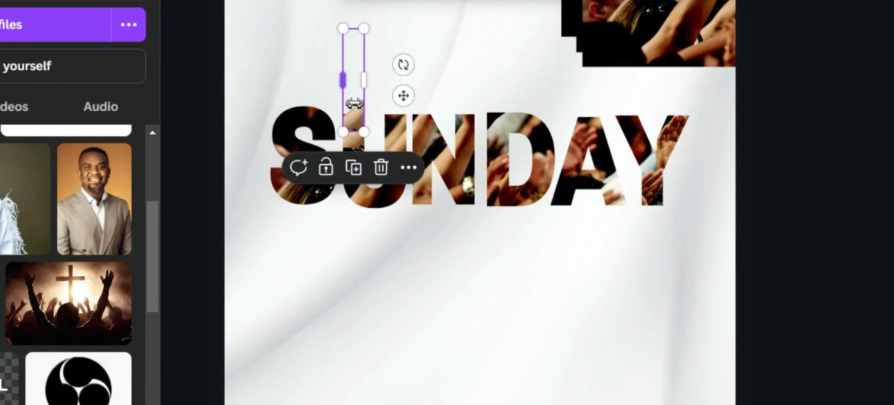
click(429, 110)
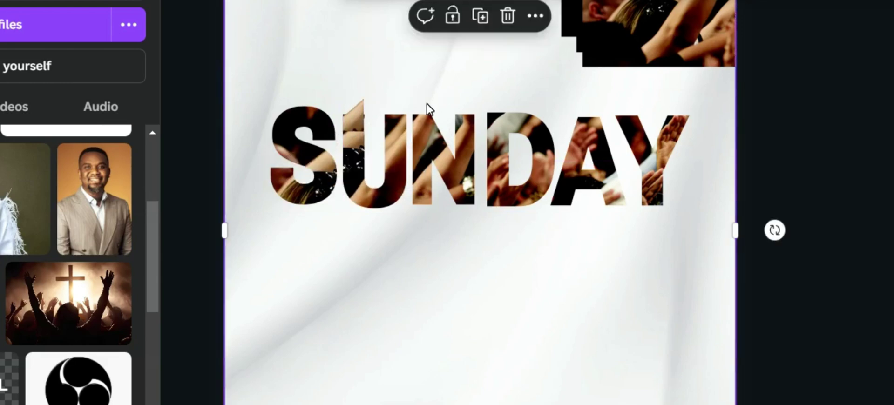
Extend the lower edge of the arm strip down into the U's left stem and extend its upper edge
click(356, 127)
drag(365, 139, 363, 154)
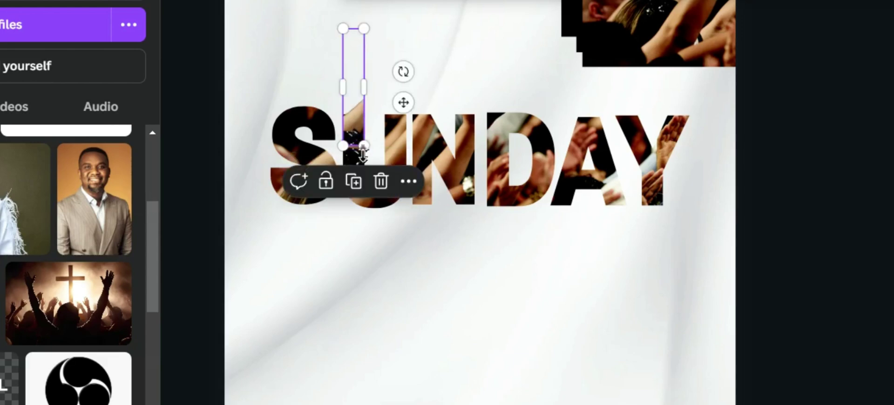
click(441, 72)
click(355, 105)
drag(355, 29, 354, 1)
click(444, 56)
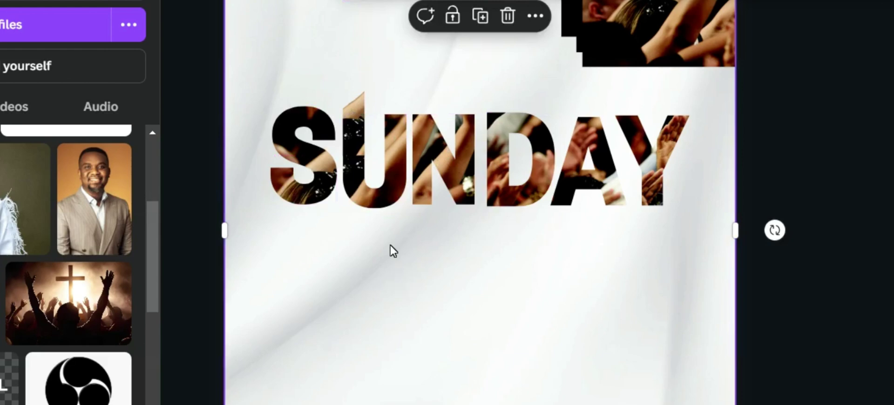
Bring a spare cutout crowd photo below SUNDAY and crop it to a narrow, shortened strip showing one raised hand
click(393, 138)
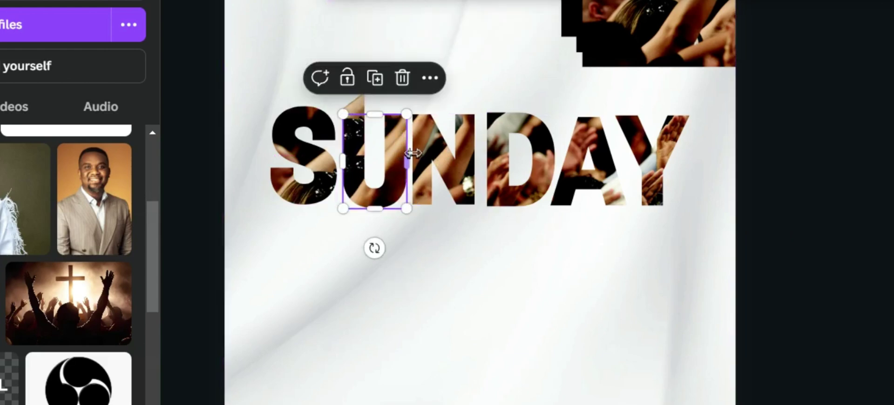
click(630, 215)
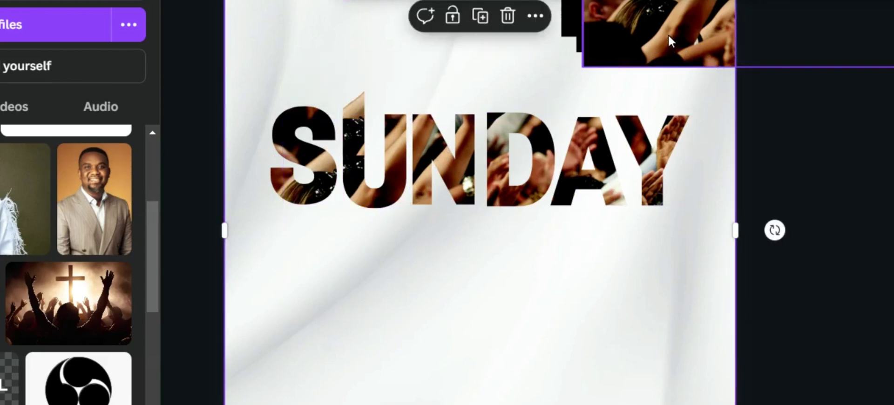
click(668, 175)
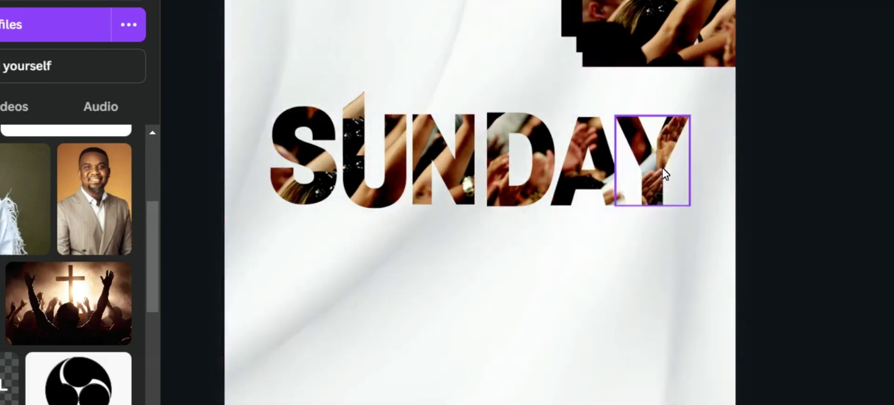
click(664, 38)
drag(664, 38, 416, 378)
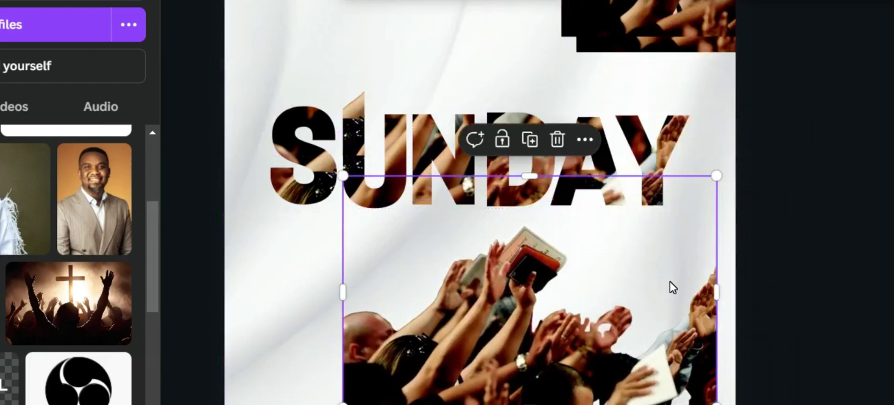
drag(722, 298, 490, 318)
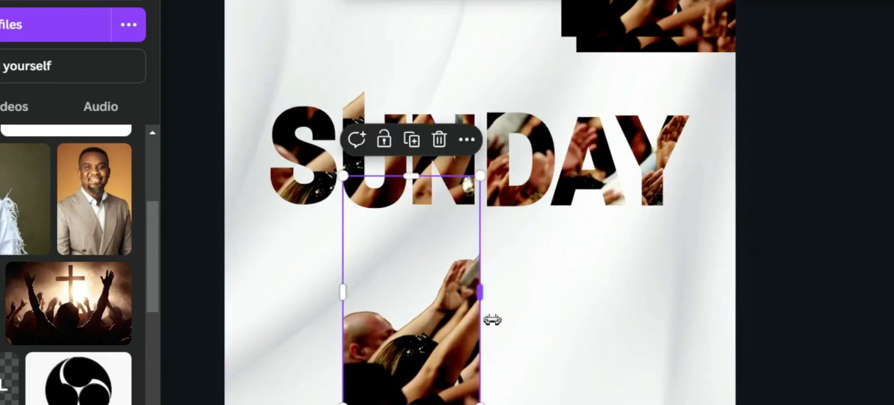
click(335, 292)
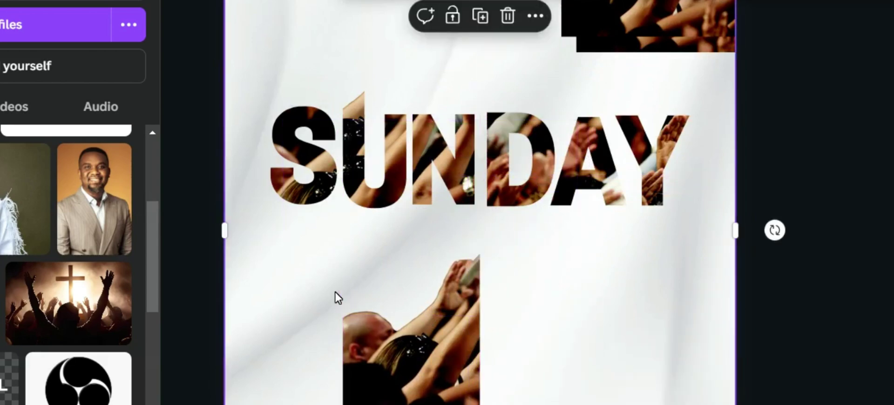
click(369, 297)
drag(350, 295, 478, 308)
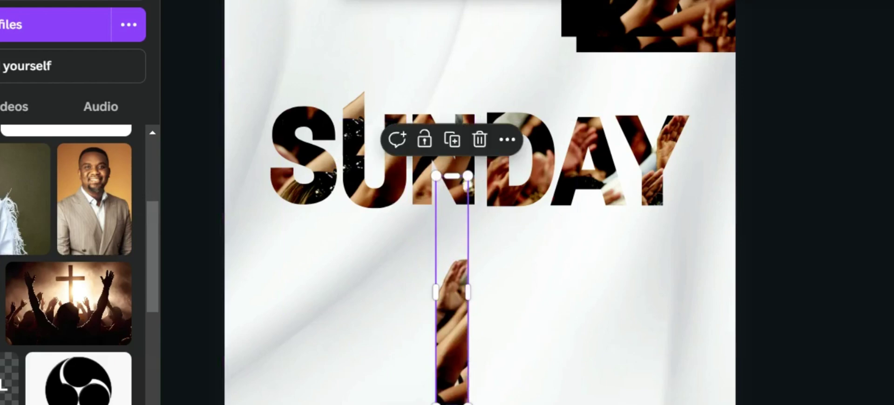
drag(459, 403, 460, 347)
Place the raised-hand strip above the right stem of the letter U, aligned with the letter's right edge
drag(458, 288, 410, 107)
drag(390, 77, 394, 73)
click(519, 76)
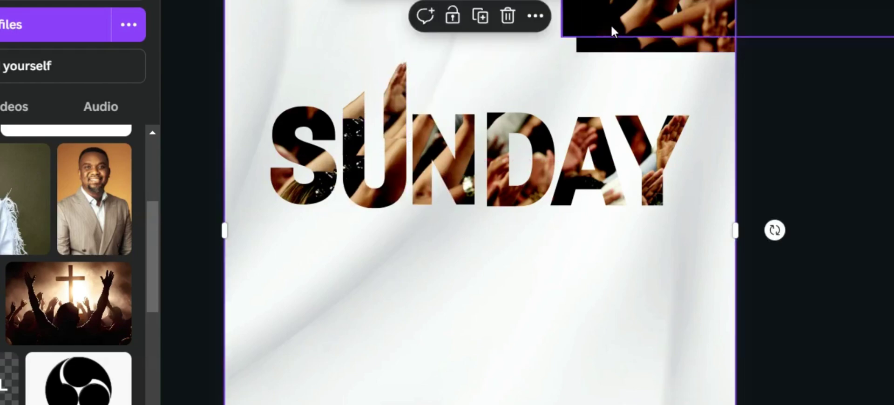
Crop another spare crowd photo to a narrow strip showing one raised hand and place it above the N's left stem
drag(594, 131, 635, 70)
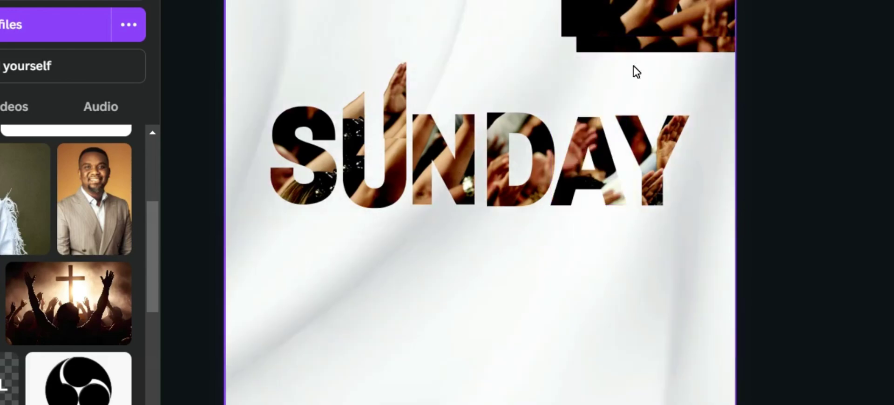
drag(650, 26, 443, 364)
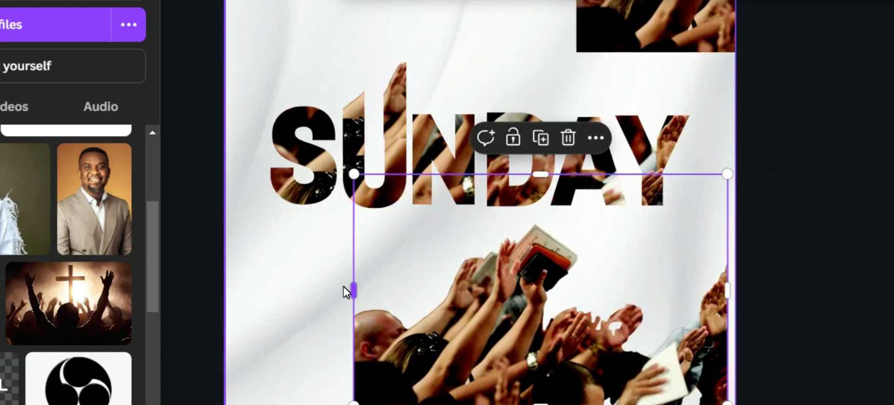
drag(354, 291, 474, 285)
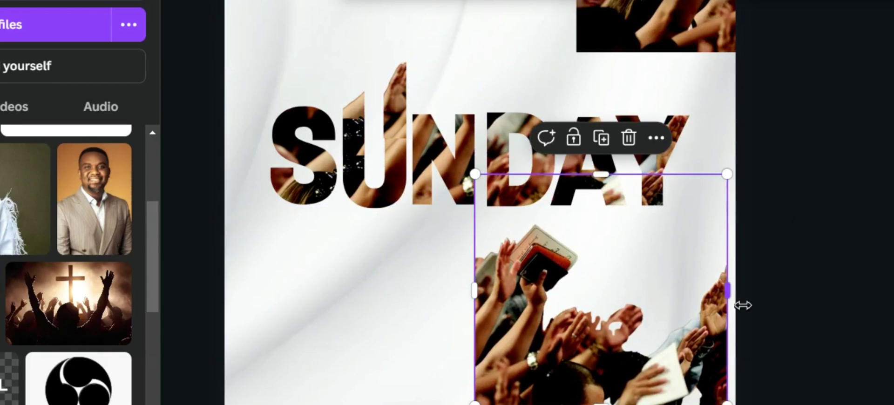
drag(742, 305, 530, 329)
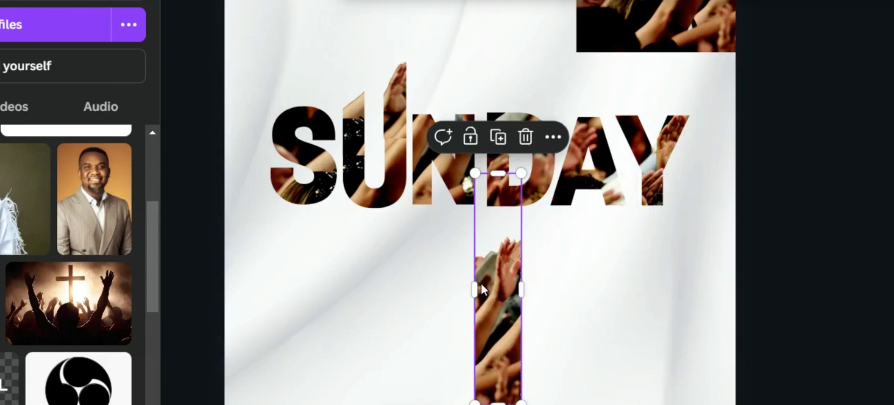
drag(493, 294, 424, 61)
click(492, 111)
Bring the remaining spare crowd photo over the letters and crop its sides and lower edge to a narrow strip with the book-holding hand
scroll(492, 112, up, 2)
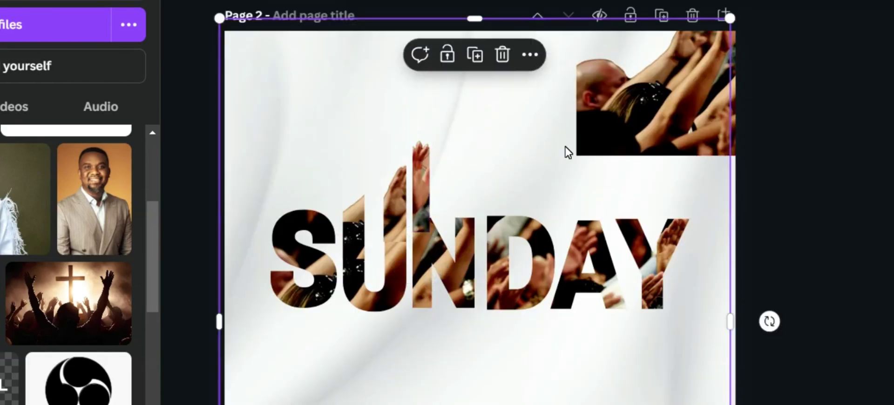
drag(639, 120, 576, 137)
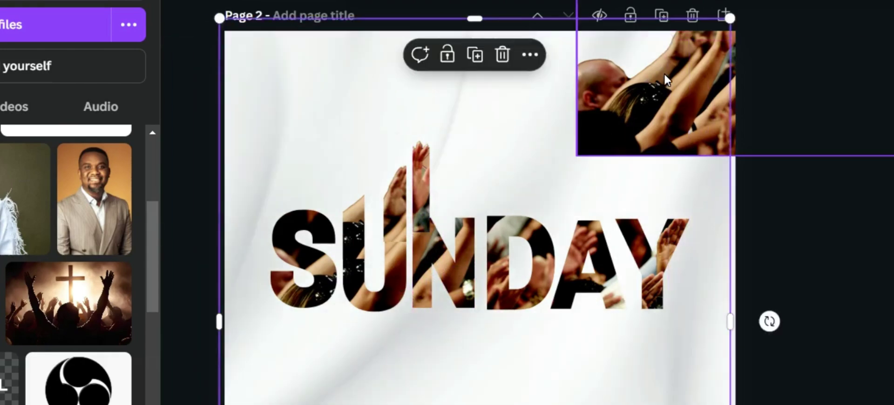
click(663, 74)
drag(664, 73, 456, 331)
drag(372, 302, 551, 306)
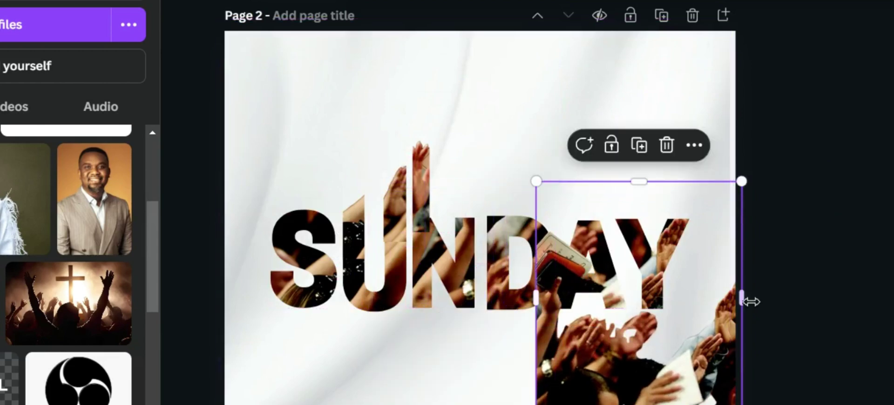
drag(756, 304, 576, 323)
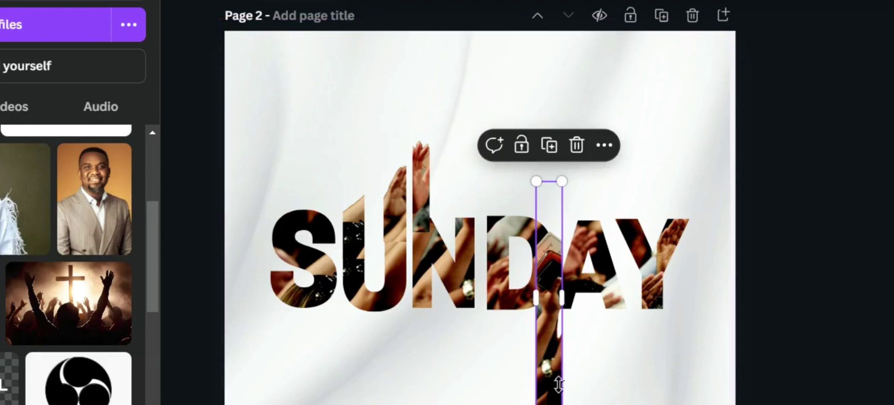
drag(558, 383, 558, 334)
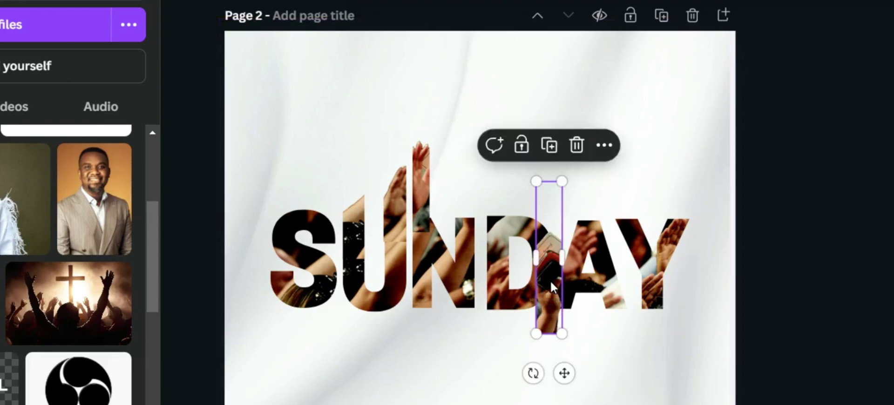
Place the book-holding hand strip above the N's right stem, trim it to the stem's width and extend its upper edge
drag(551, 281, 476, 216)
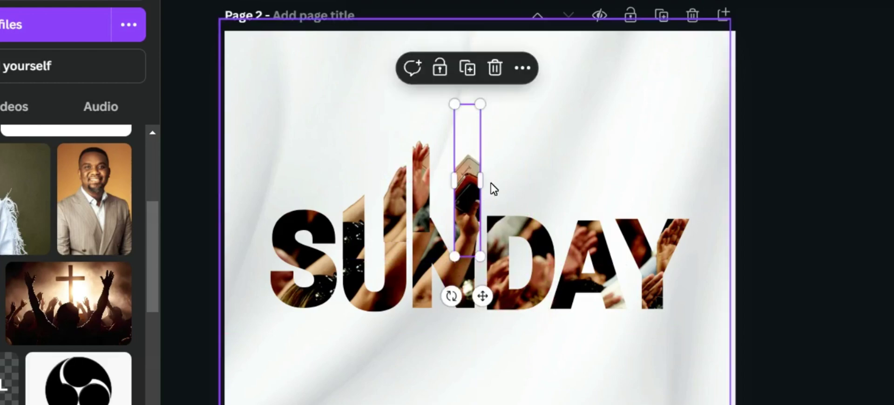
drag(497, 191, 464, 194)
click(541, 175)
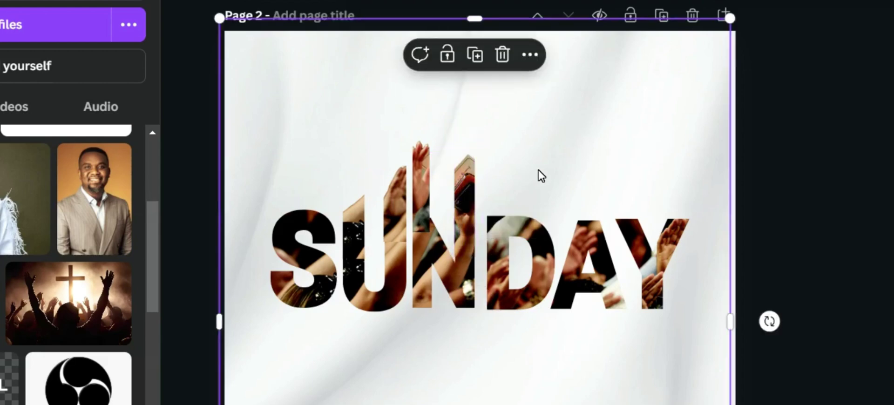
click(463, 174)
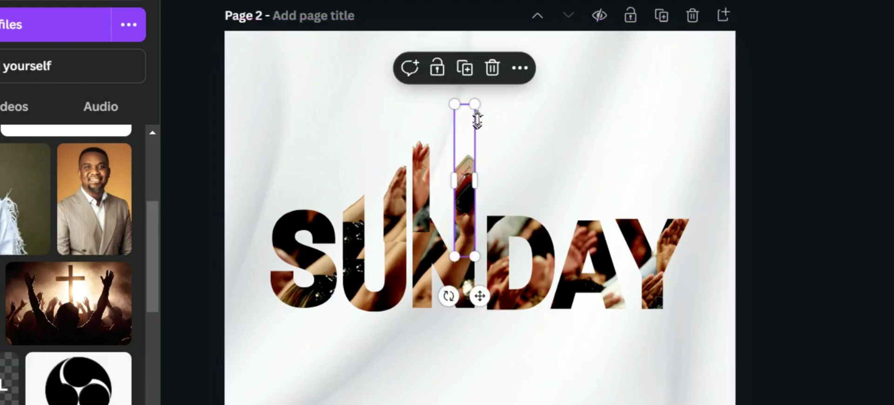
drag(473, 117, 473, 108)
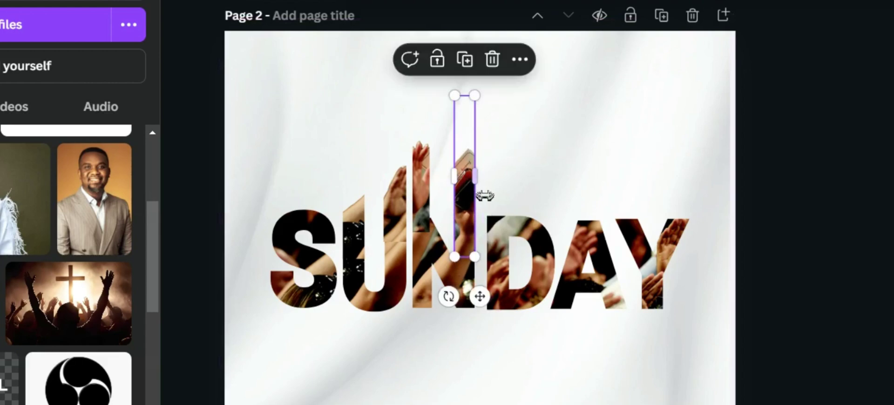
drag(488, 182, 488, 180)
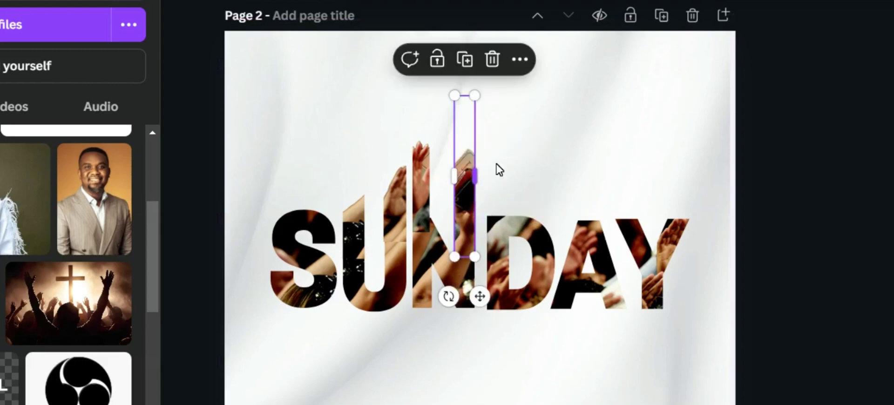
click(558, 159)
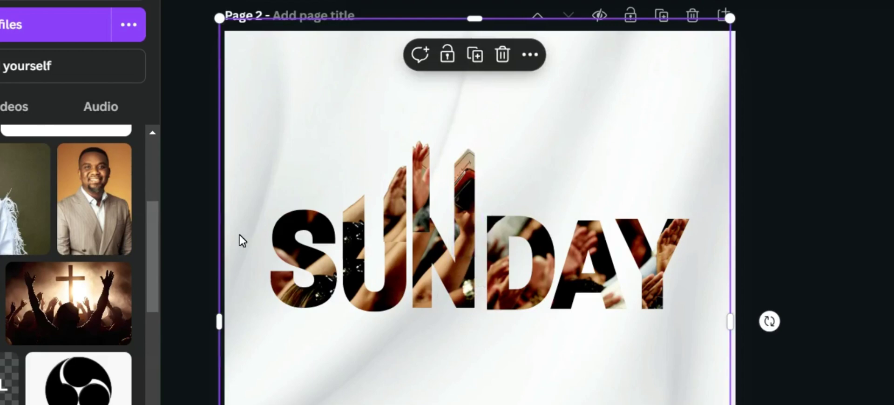
Copy the book strip to above the D's left stem and widen it to show the rest of the book, using page 1 as reference
click(463, 196)
drag(463, 195, 539, 169)
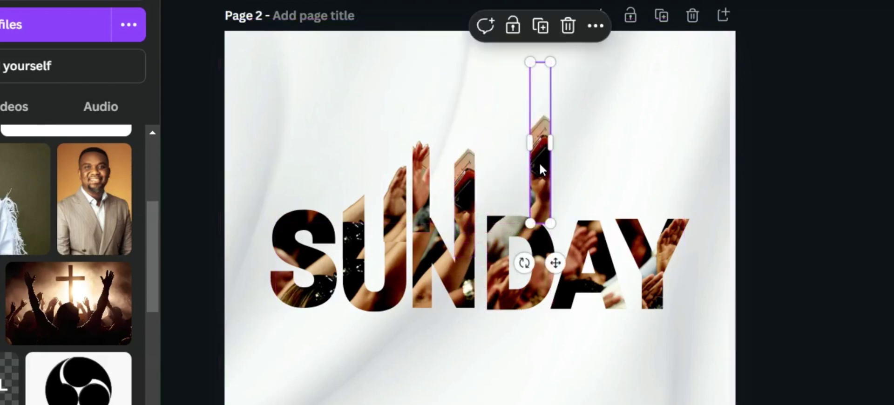
drag(563, 151, 506, 176)
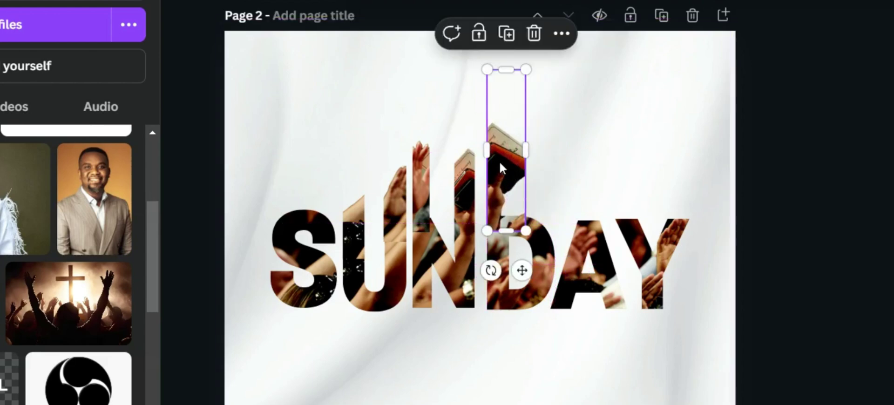
drag(487, 150, 535, 176)
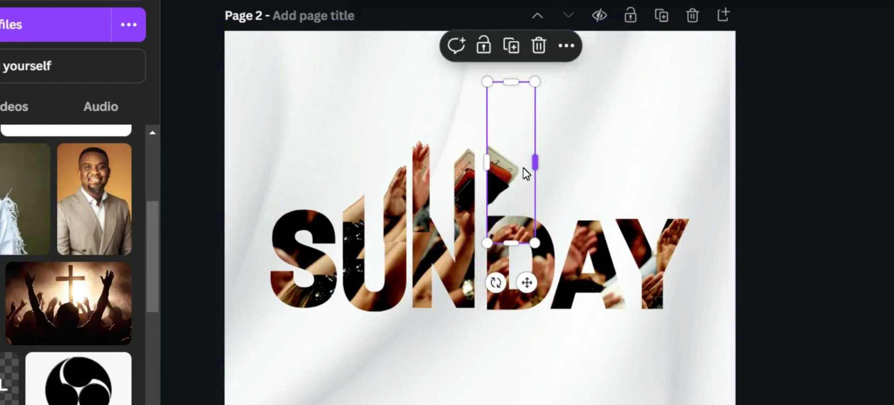
click(500, 177)
scroll(475, 202, up, 10)
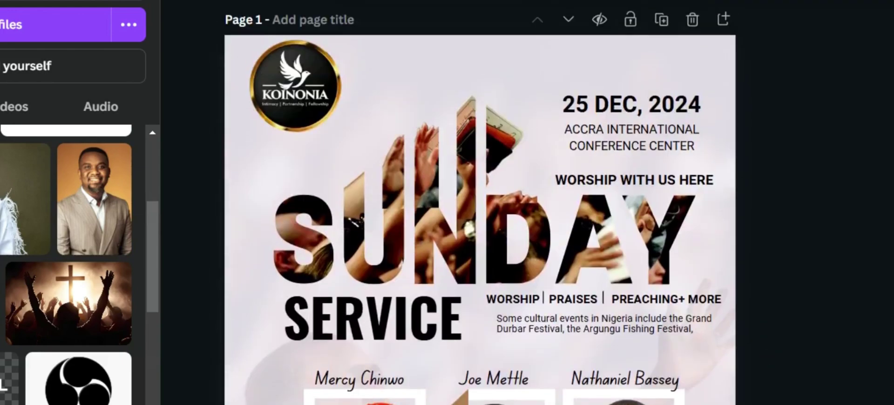
scroll(474, 203, down, 10)
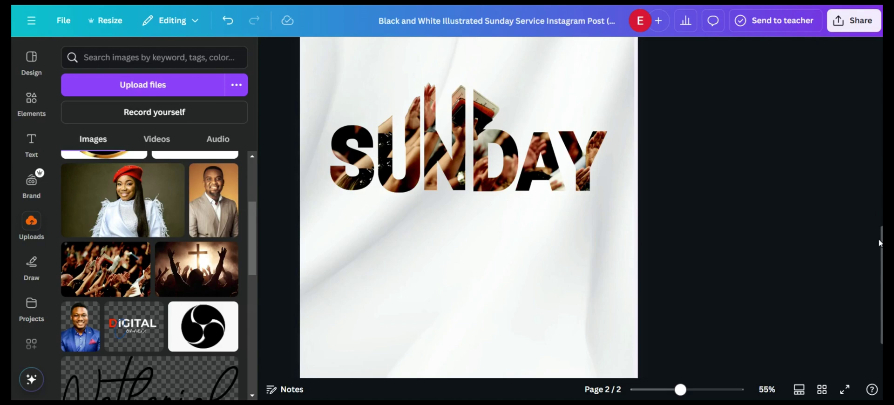
Copy the round KOINONIA logo from page 1 to the matching corner of page 2
drag(838, 235, 824, 212)
scroll(815, 199, up, 10)
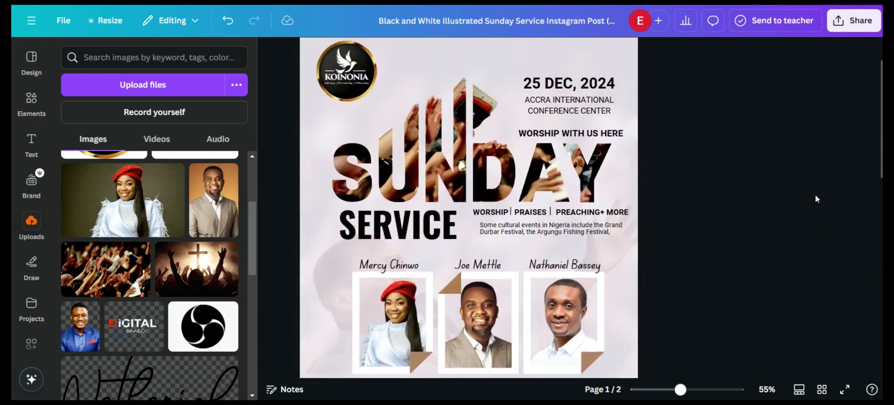
scroll(814, 198, down, 3)
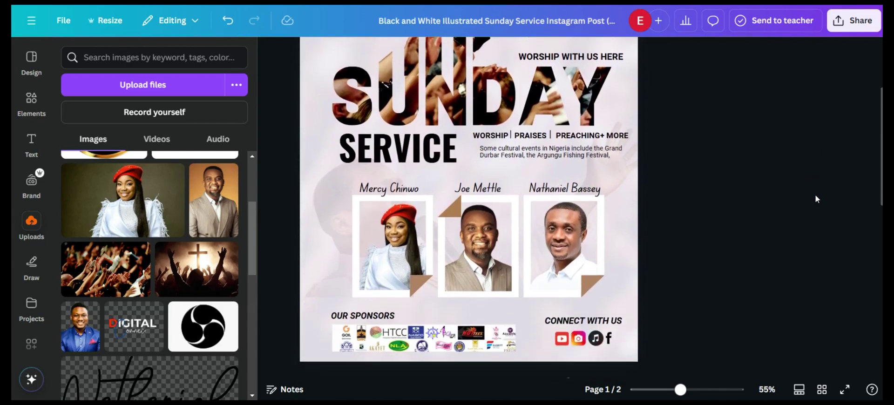
scroll(815, 198, down, 4)
scroll(814, 199, up, 1)
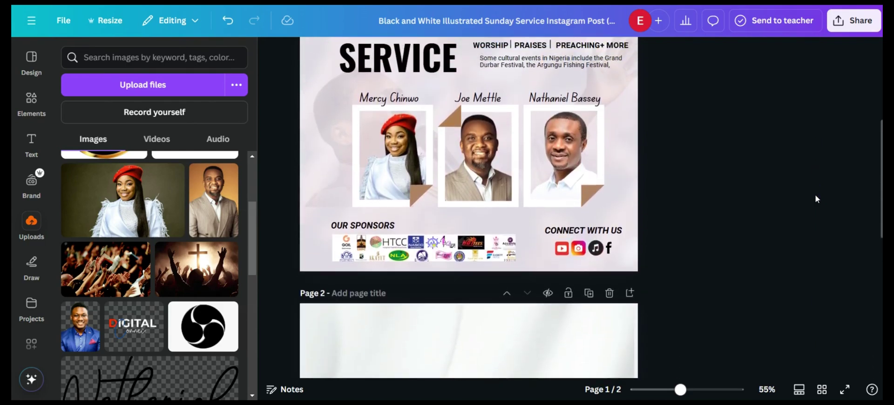
scroll(815, 199, up, 8)
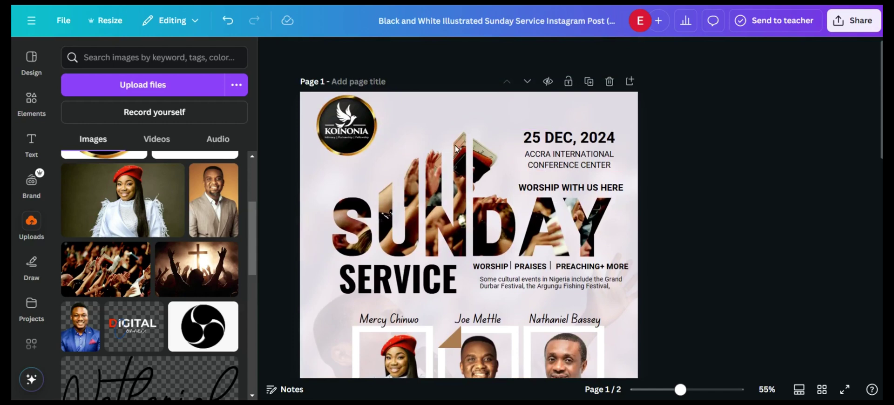
click(373, 128)
right_click(374, 128)
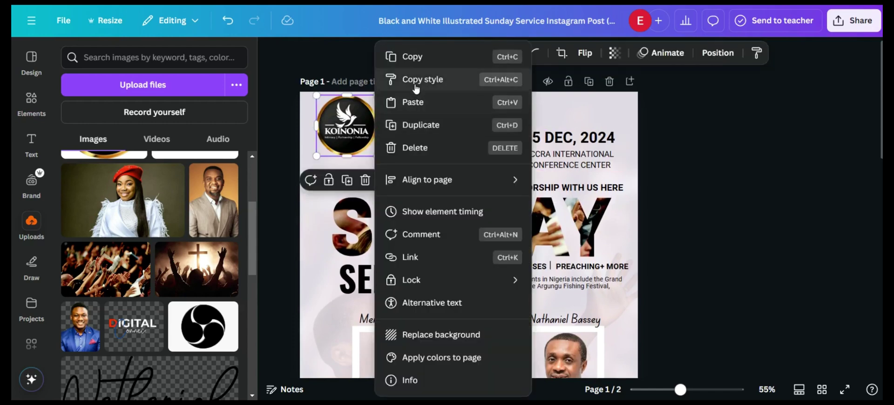
click(415, 57)
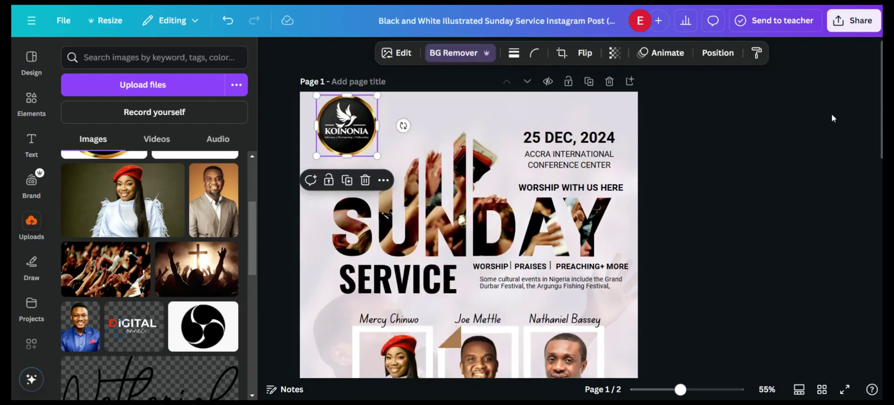
click(825, 182)
scroll(803, 192, down, 10)
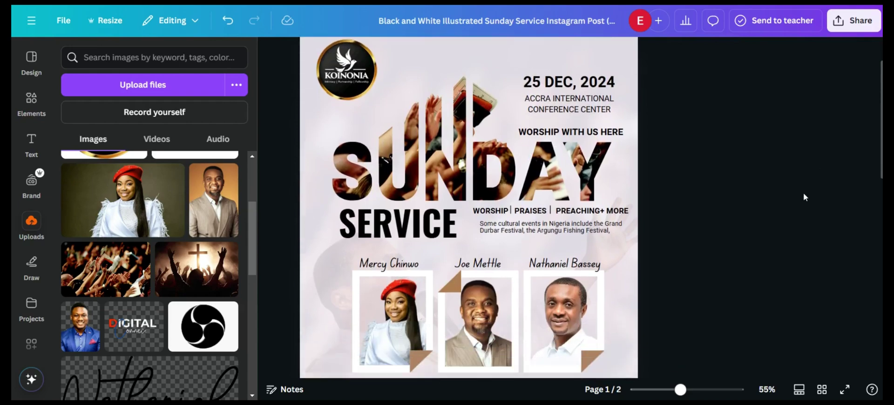
click(327, 93)
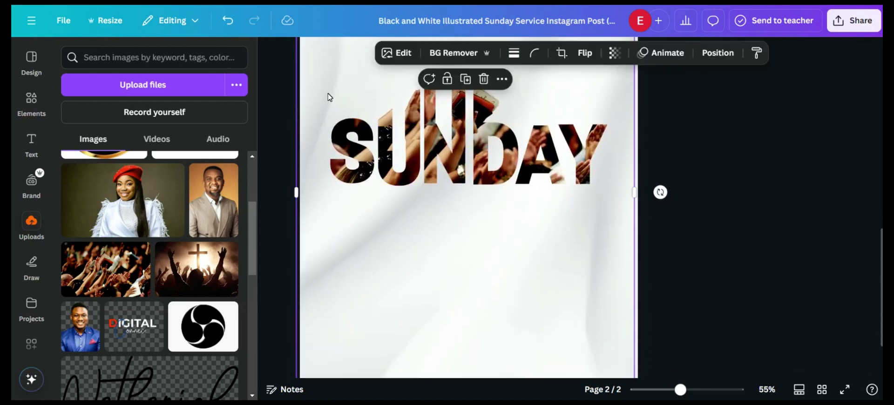
right_click(328, 93)
click(372, 80)
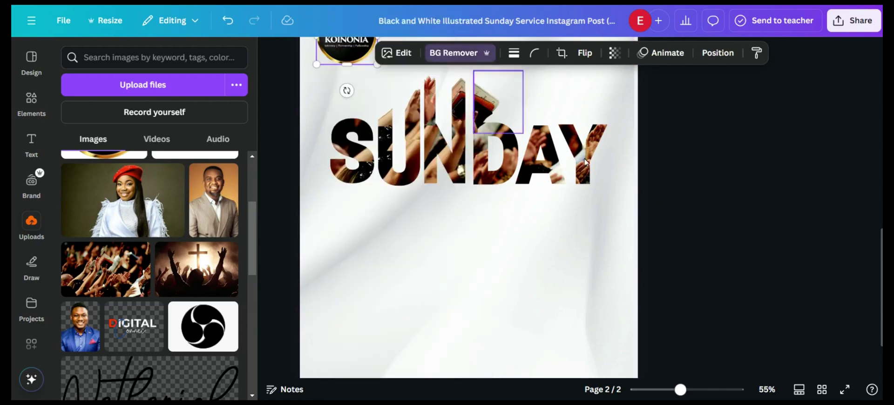
click(847, 189)
Copy the SERVICE text from page 1 and paste it under the SUNDAY lettering on page 2
scroll(854, 202, up, 3)
scroll(859, 216, up, 8)
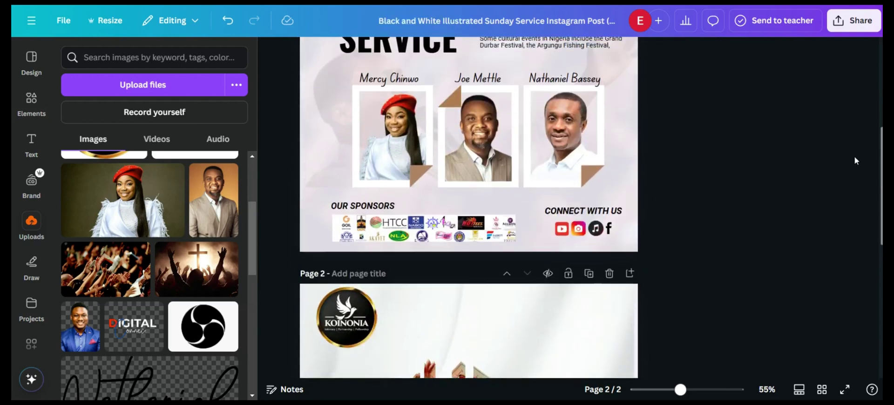
click(429, 180)
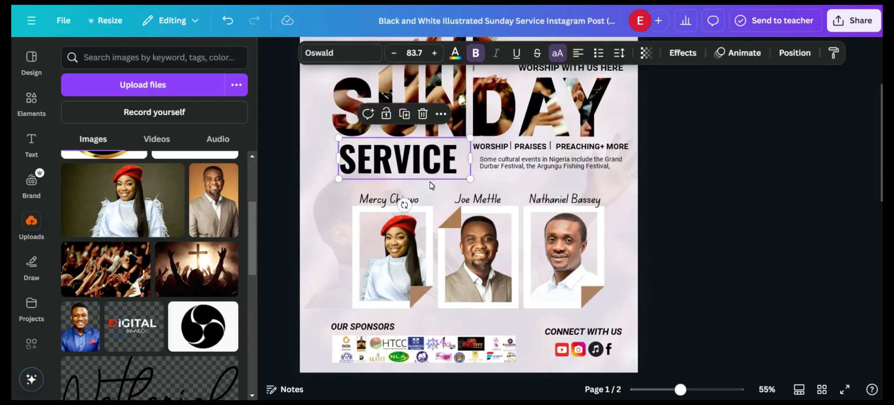
right_click(430, 181)
click(467, 80)
scroll(468, 209, down, 5)
right_click(556, 78)
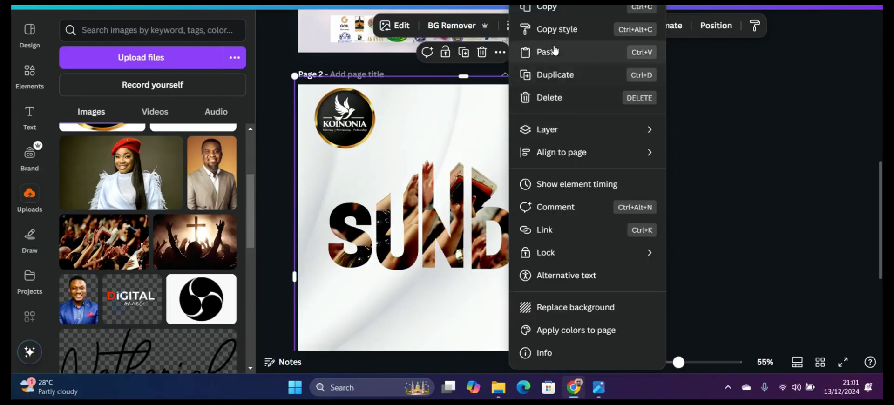
click(550, 52)
Check which font the pasted SERVICE text on page 2 uses
drag(390, 282, 392, 293)
double_click(392, 293)
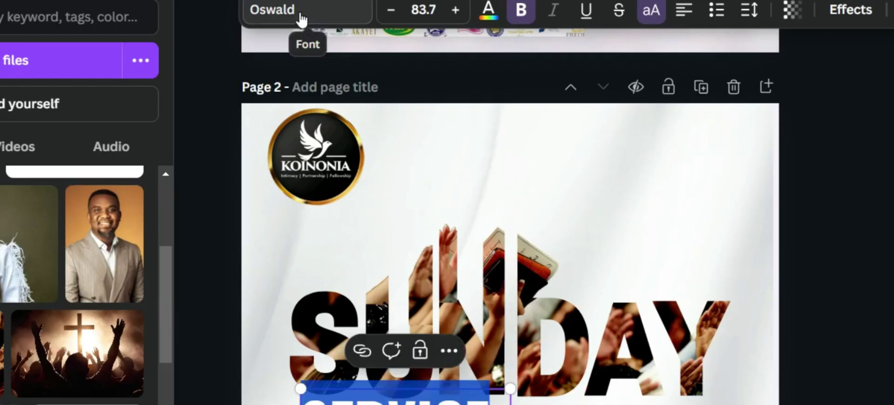
click(300, 17)
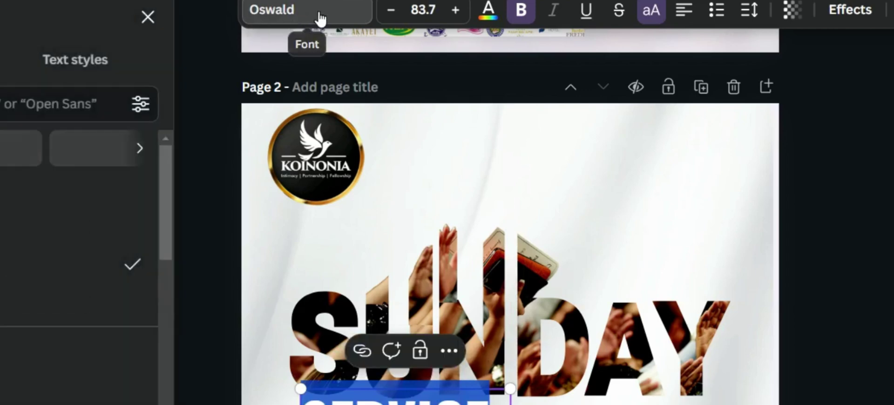
click(320, 18)
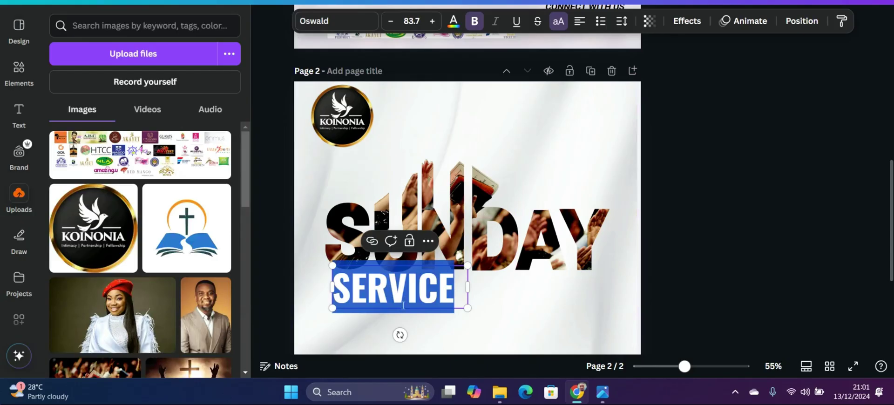
click(405, 303)
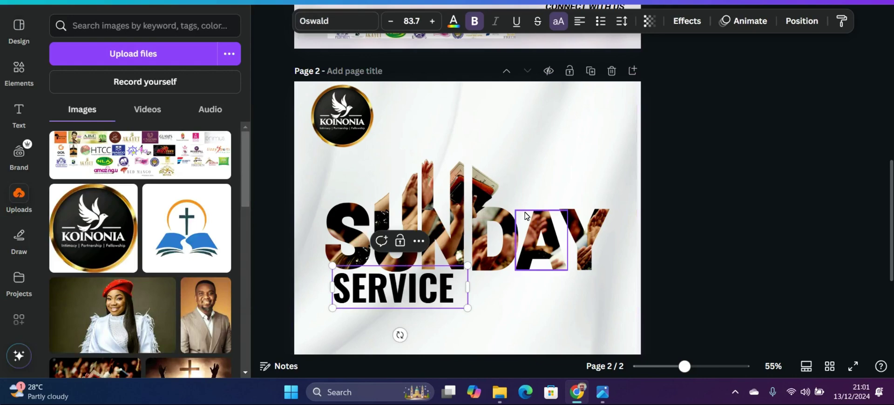
Move the SERVICE text slightly lower to leave a gap beneath the SUNDAY letters
drag(410, 287, 568, 164)
click(568, 164)
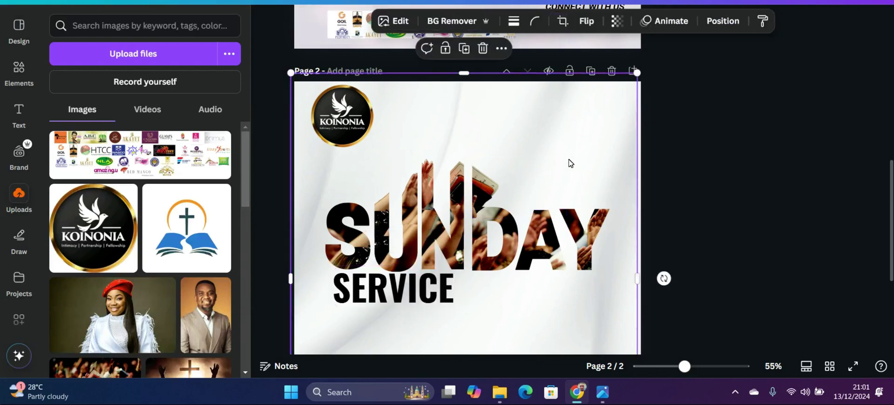
click(431, 291)
drag(432, 290, 430, 304)
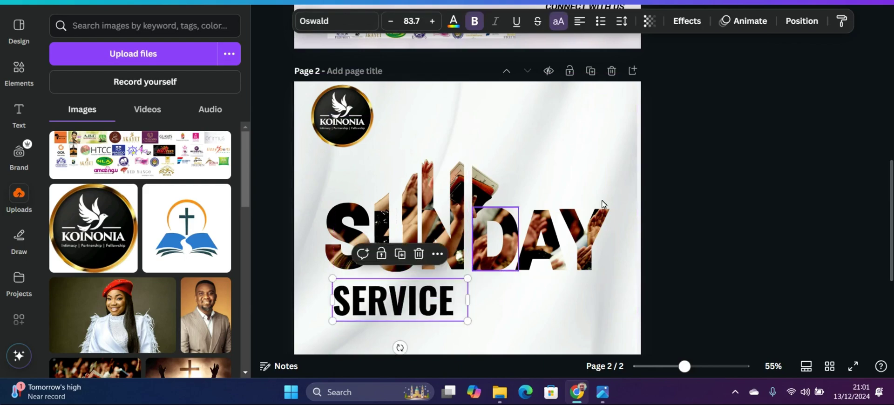
click(651, 194)
Copy the date and venue text with the "WORSHIP WITH US HERE" line from page 1 to the same spot on page 2
drag(889, 184, 890, 37)
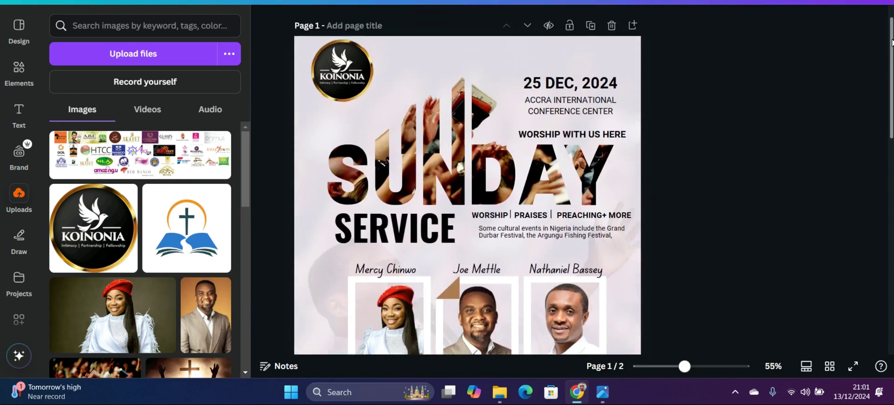
click(539, 80)
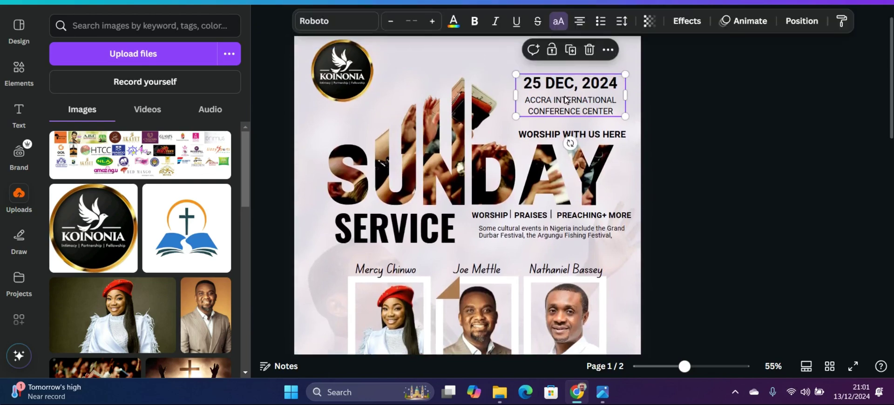
shift+click(579, 136)
right_click(580, 136)
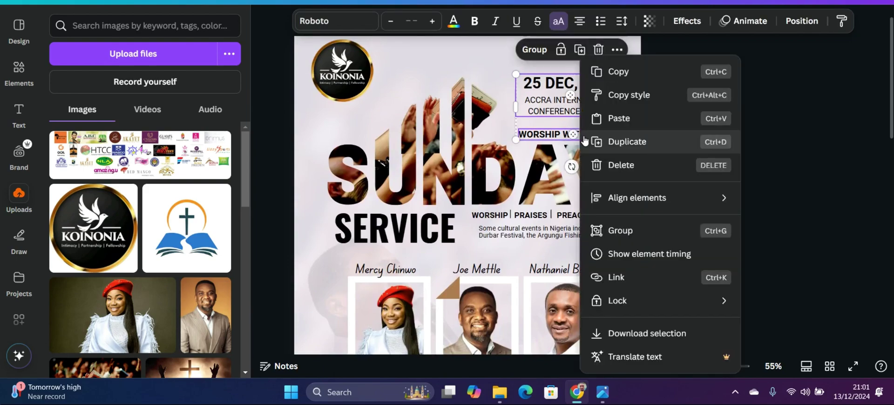
click(619, 72)
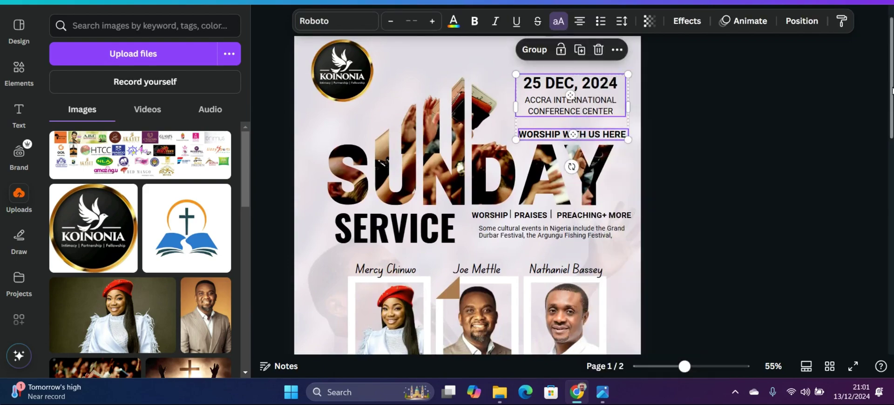
scroll(891, 91, down, 10)
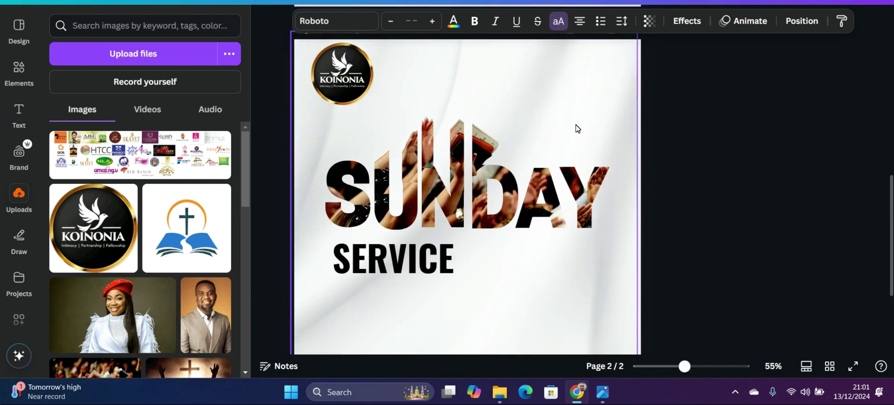
right_click(577, 129)
click(613, 48)
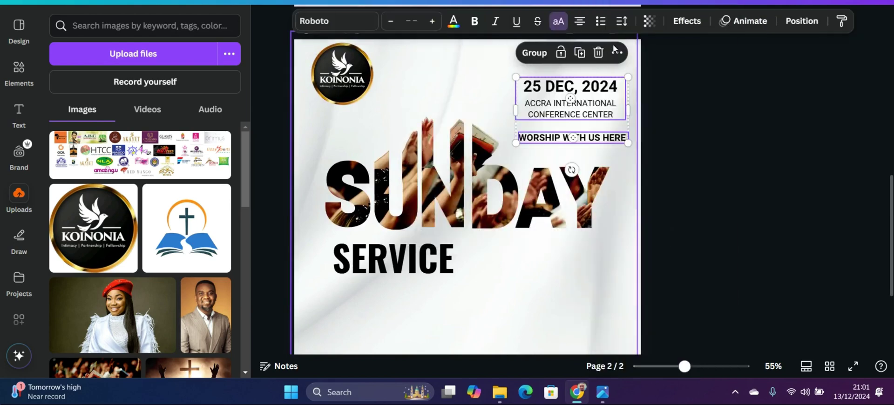
click(680, 113)
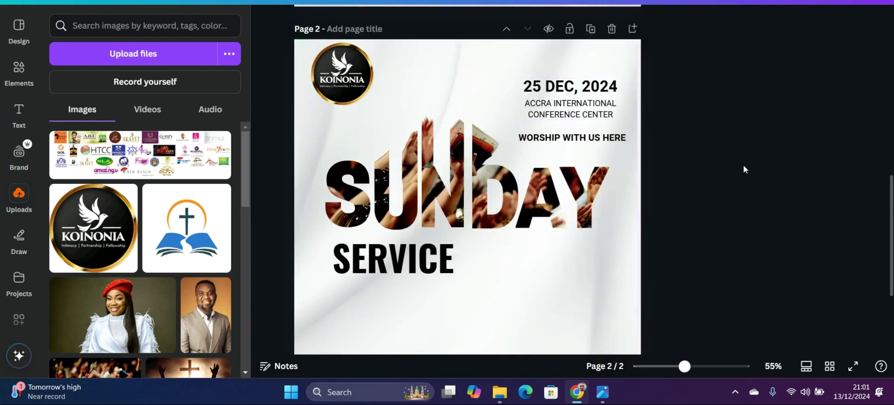
scroll(885, 89, up, 6)
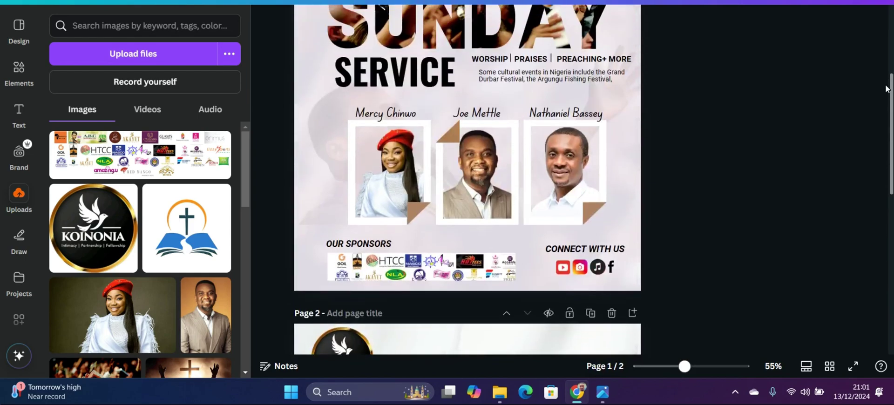
drag(886, 88, 879, 47)
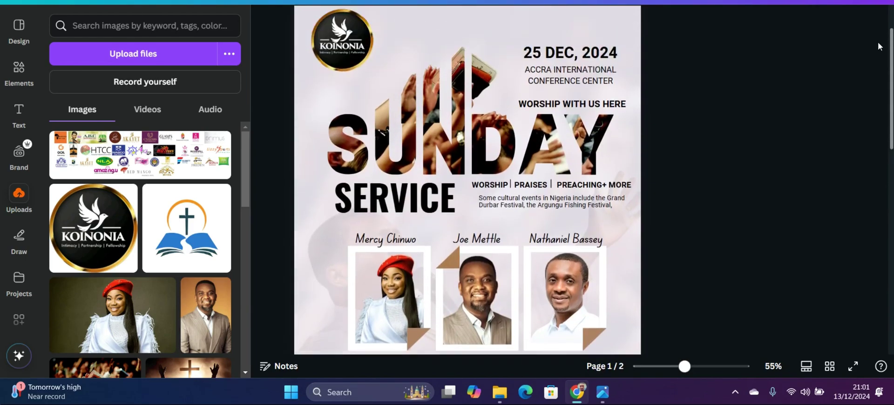
scroll(878, 47, down, 6)
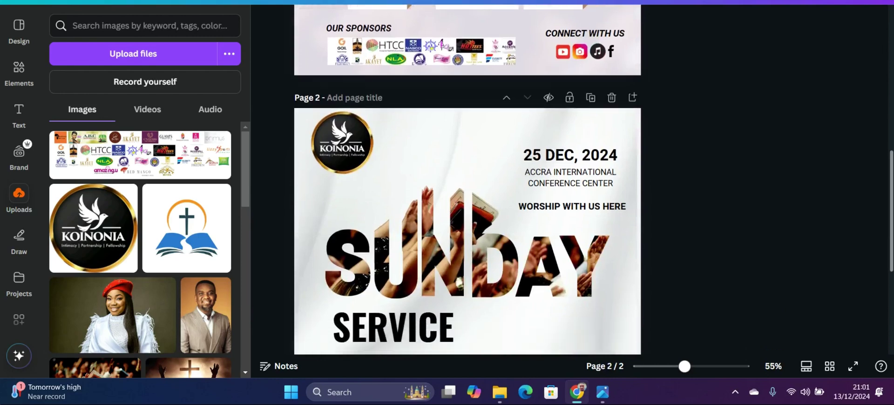
click(629, 272)
key(Delete)
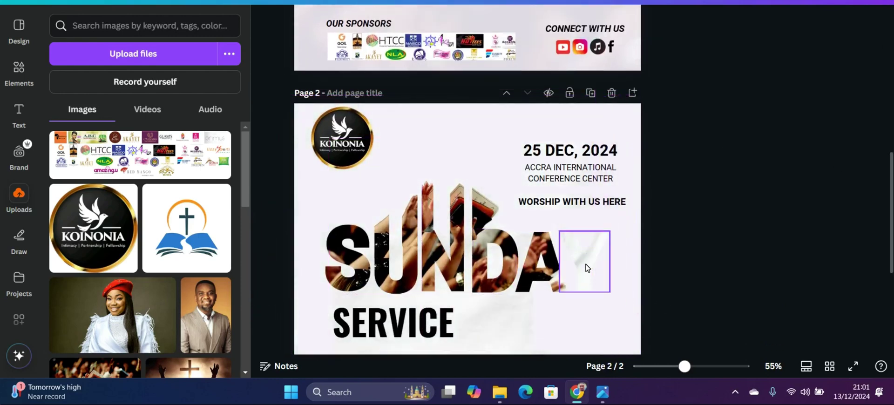
drag(587, 267, 322, 213)
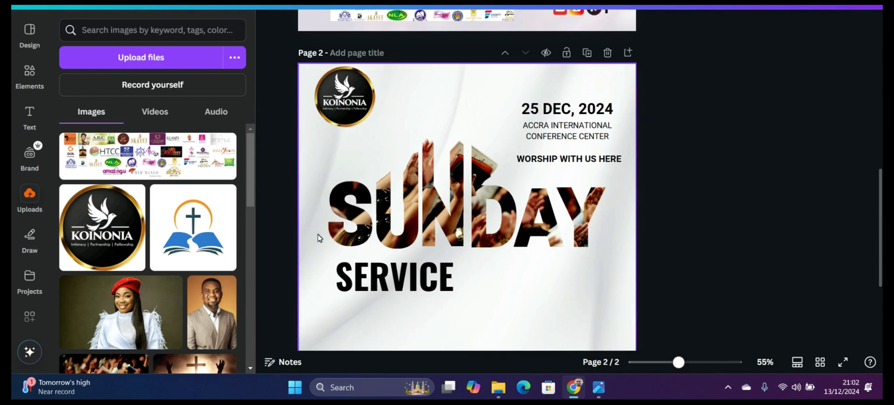
click(593, 287)
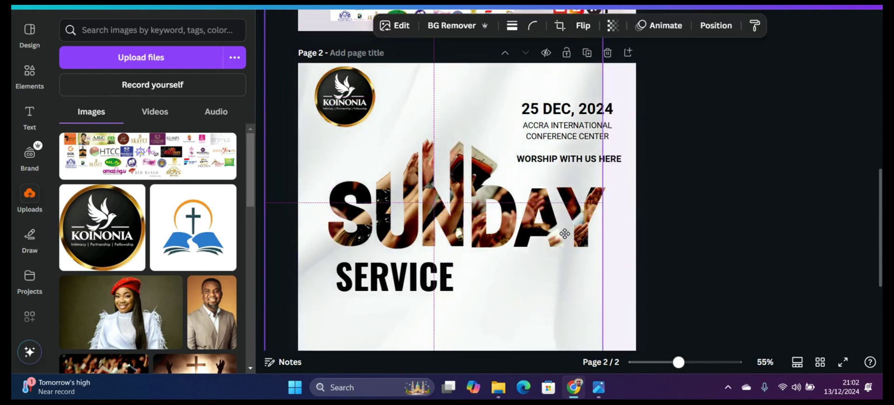
Group all the SUNDAY letters and raised-hand pieces on page 2 and move the group slightly up
click(589, 217)
shift+click(524, 207)
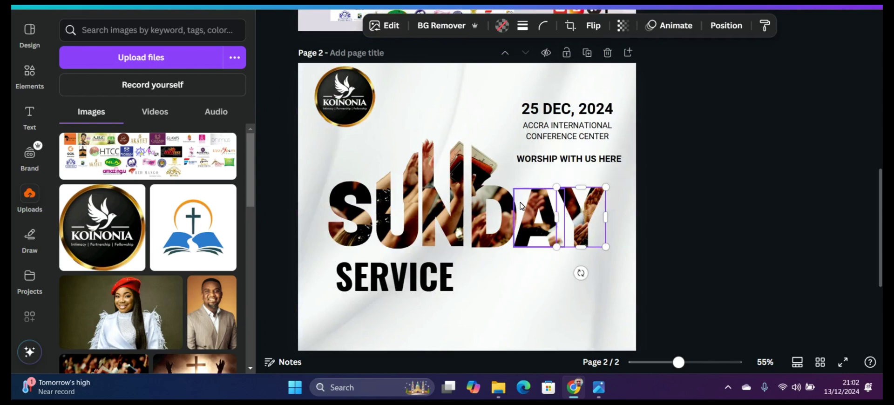
shift+click(497, 205)
shift+click(474, 175)
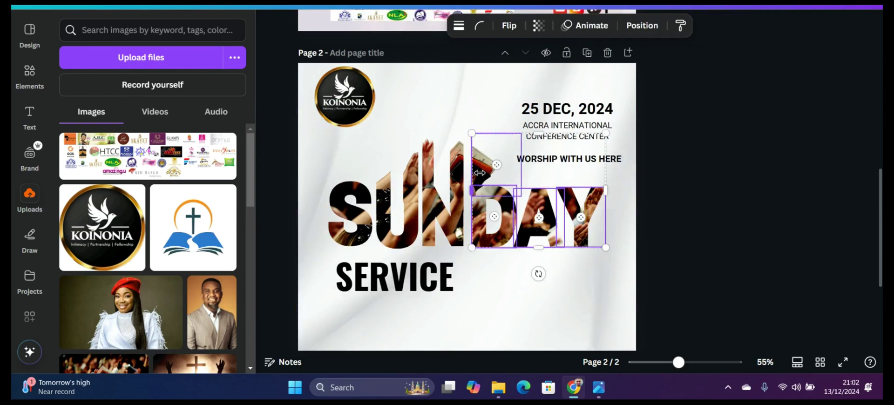
shift+click(457, 163)
shift+click(430, 162)
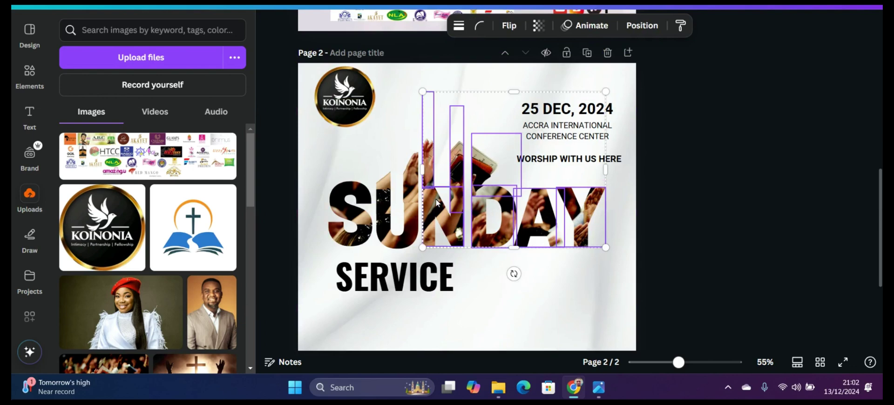
shift+click(413, 184)
shift+click(416, 226)
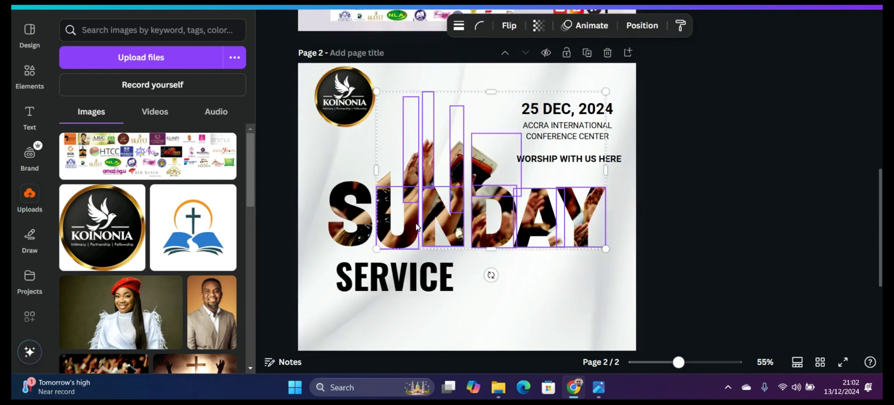
shift+click(359, 211)
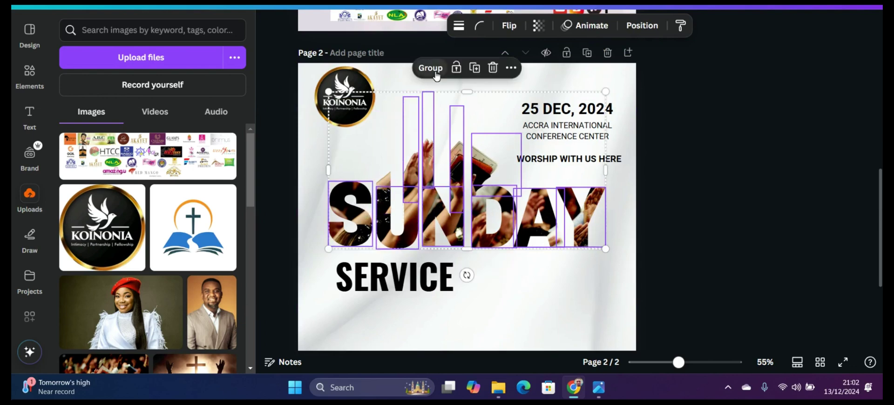
click(435, 71)
drag(478, 204, 477, 196)
click(712, 184)
Move the "WORSHIP WITH US HERE" line slightly down and left, and shift the date and venue text slightly left
drag(597, 162, 592, 170)
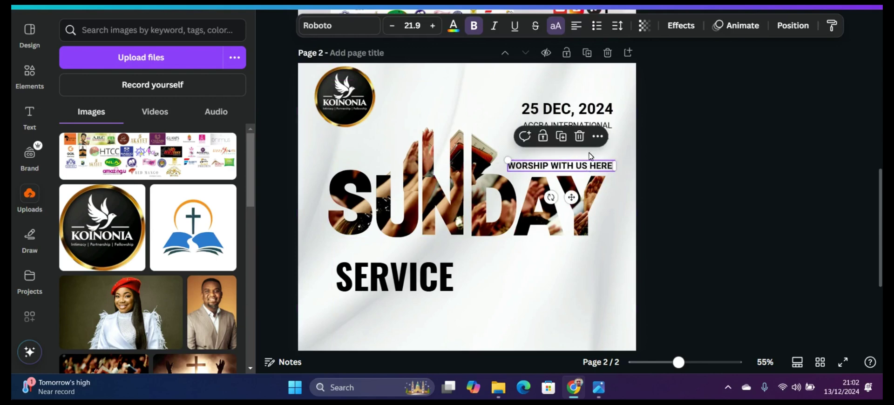
click(592, 113)
drag(592, 113, 588, 116)
click(732, 150)
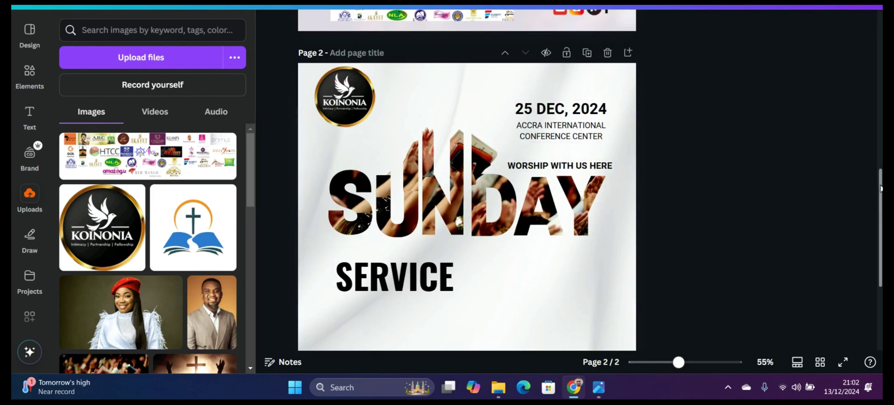
Group the WORSHIP, PRAISES and PREACHING+ MORE texts with the paragraph below them on page 1
drag(877, 204, 872, 75)
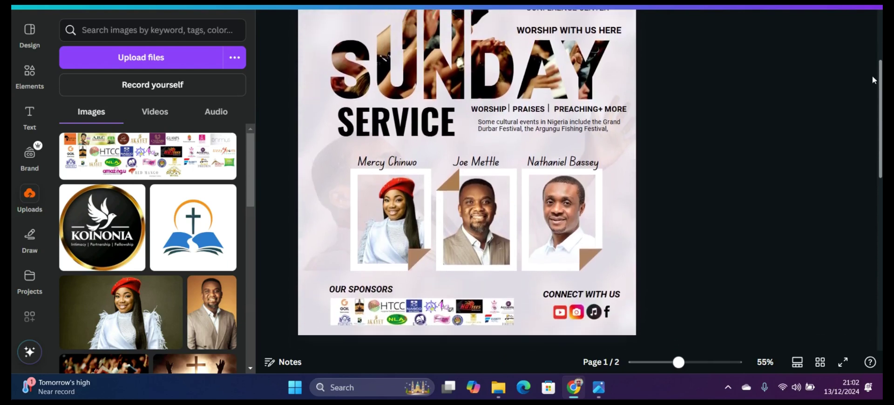
click(588, 112)
click(588, 113)
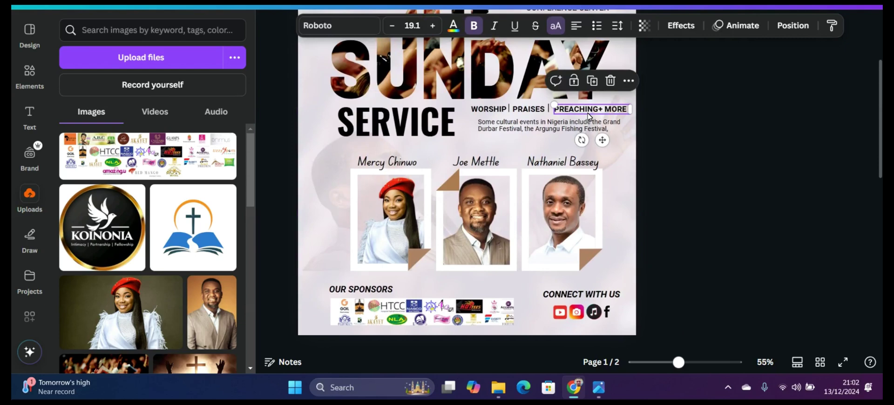
shift+click(523, 110)
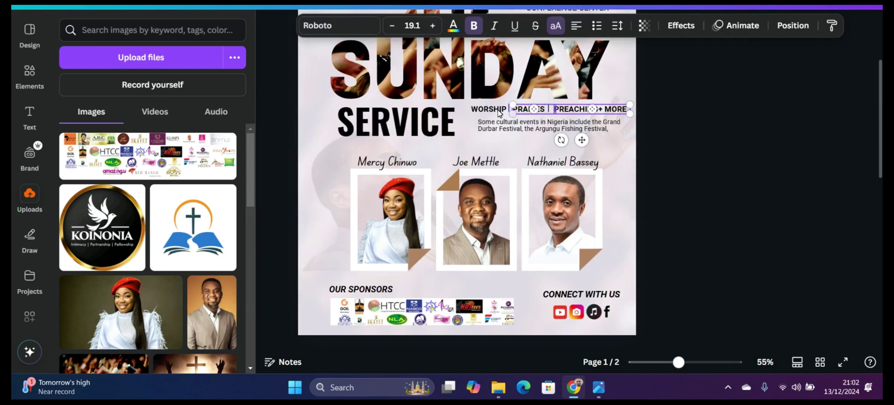
shift+click(489, 109)
shift+click(502, 126)
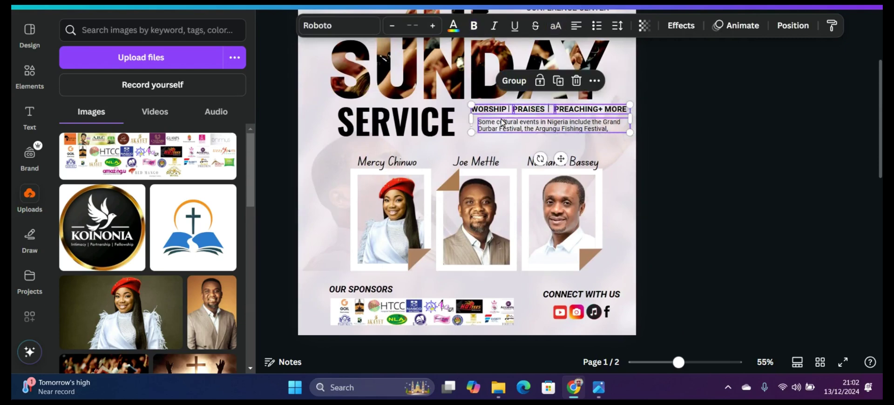
click(514, 80)
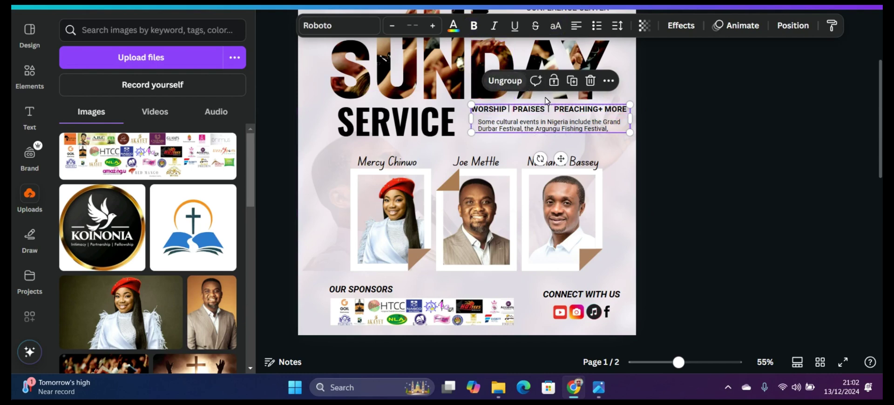
Copy the grouped WORSHIP, PRAISES, PREACHING+ MORE text and paragraph from page 1 and paste it beside SERVICE on page 2
right_click(562, 117)
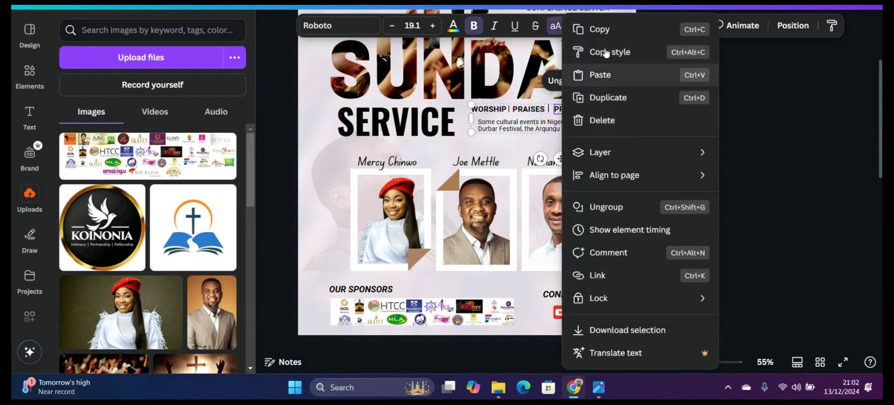
click(599, 29)
drag(873, 104, 864, 250)
key(ctrl+v)
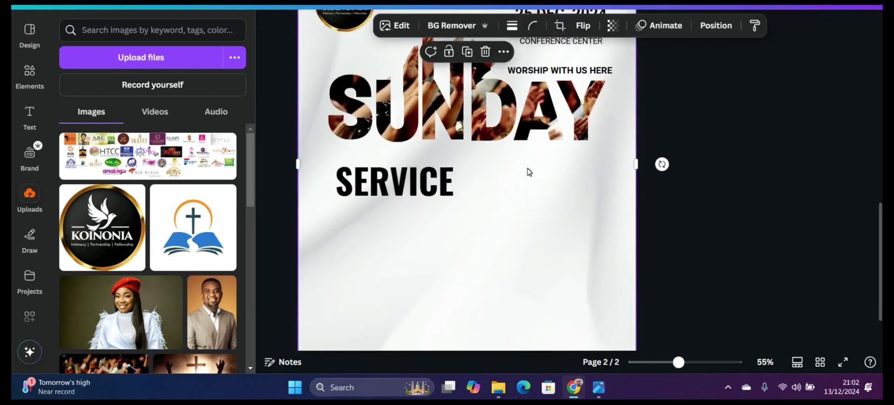
right_click(527, 171)
click(566, 52)
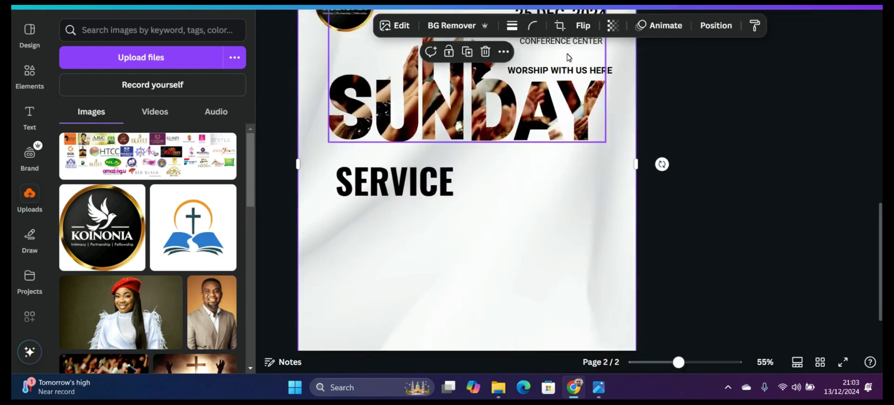
Place the uploaded photo of the man singing with a raised hand below SERVICE on page 2 and remove its background
drag(878, 233, 878, 255)
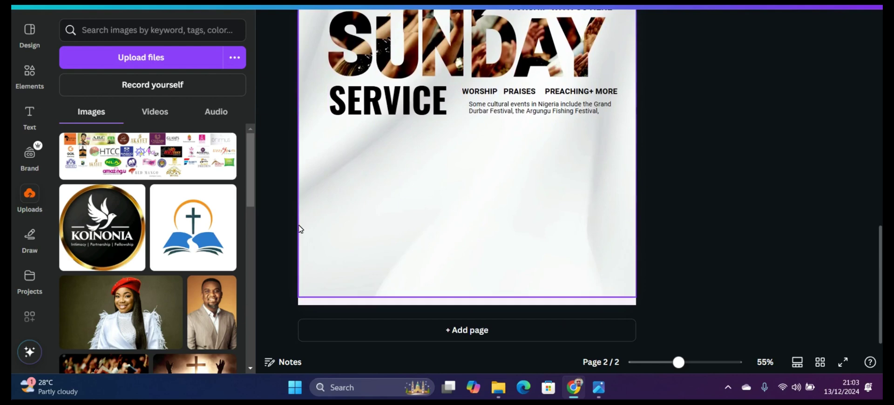
drag(252, 176, 247, 293)
click(130, 228)
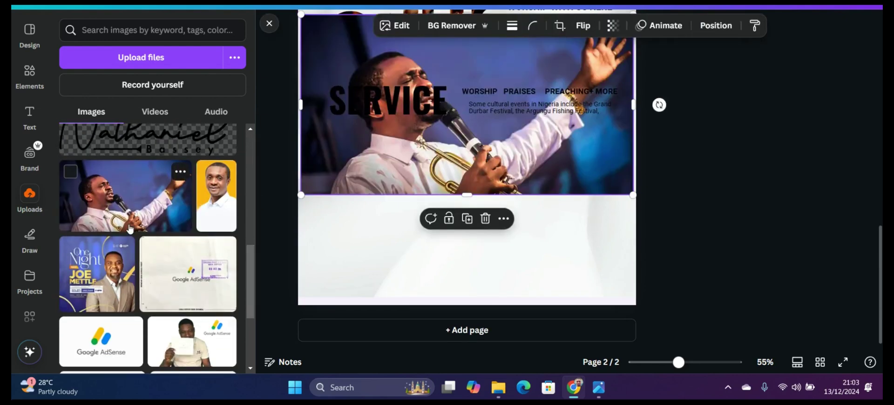
drag(470, 150, 467, 250)
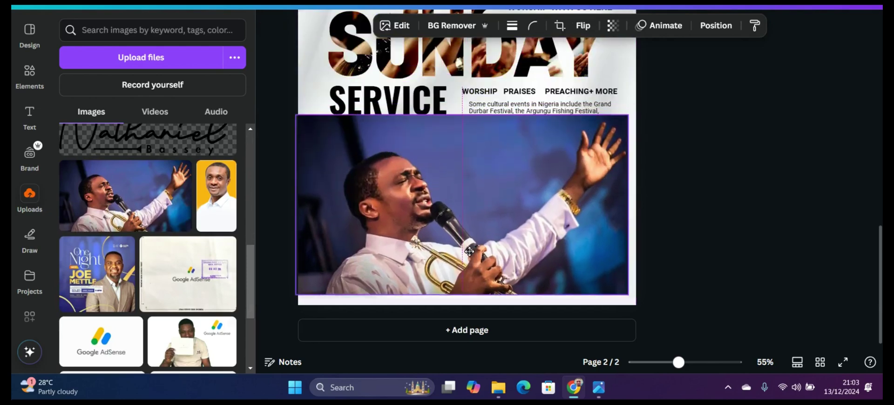
click(452, 19)
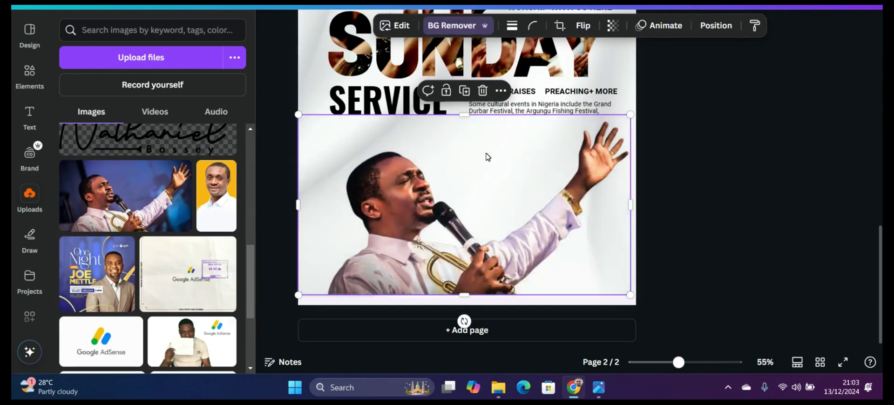
mouse_move(422, 201)
mouse_down()
mouse_move(453, 221)
mouse_move(432, 207)
mouse_up()
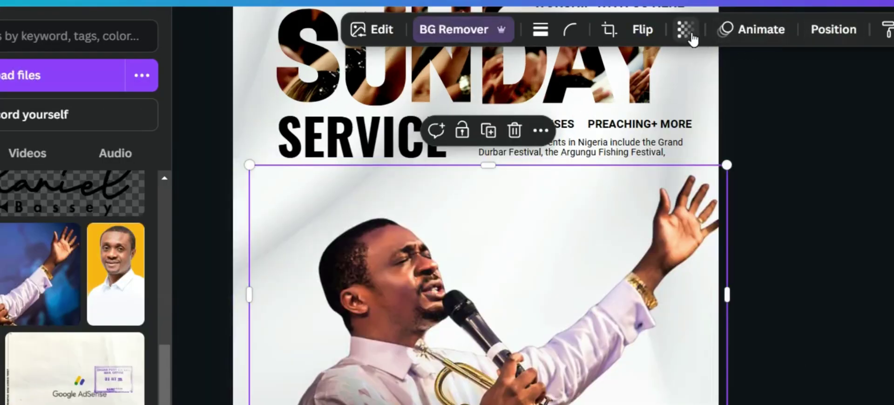
Lower the singer cutout's opacity until it is a faint background image, and nudge it left to fit within the page
click(683, 37)
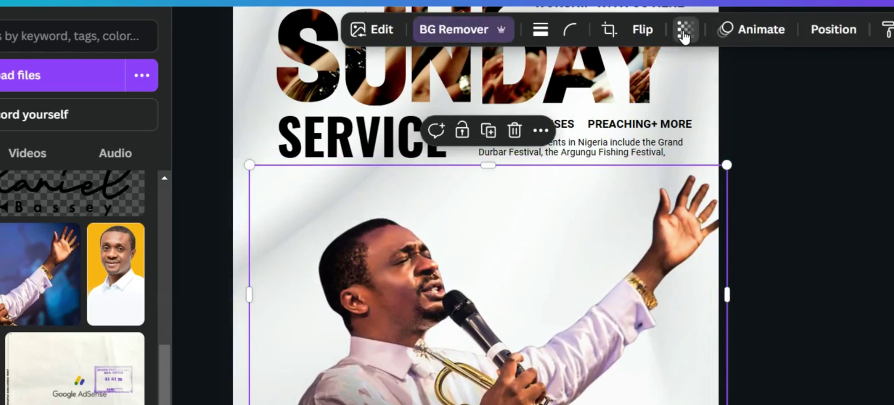
drag(724, 95, 618, 132)
click(799, 217)
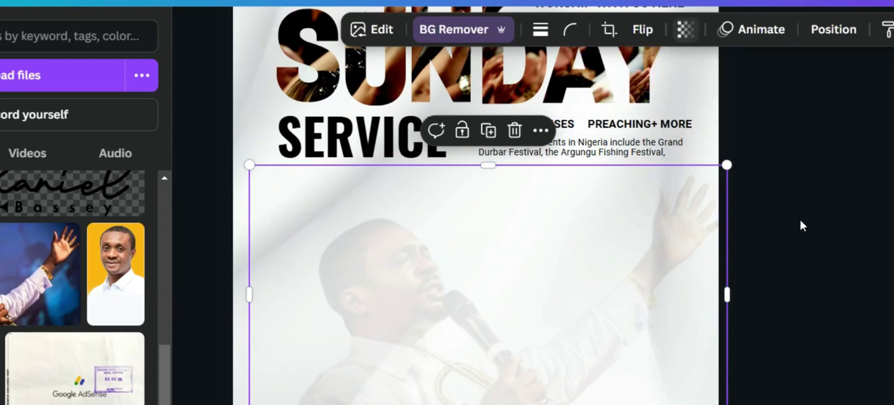
click(799, 217)
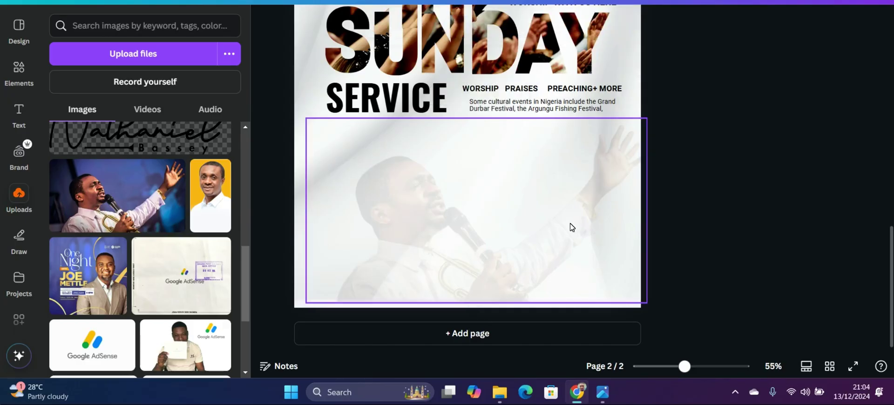
mouse_move(417, 208)
mouse_down()
mouse_move(408, 215)
mouse_move(418, 211)
mouse_up()
click(743, 181)
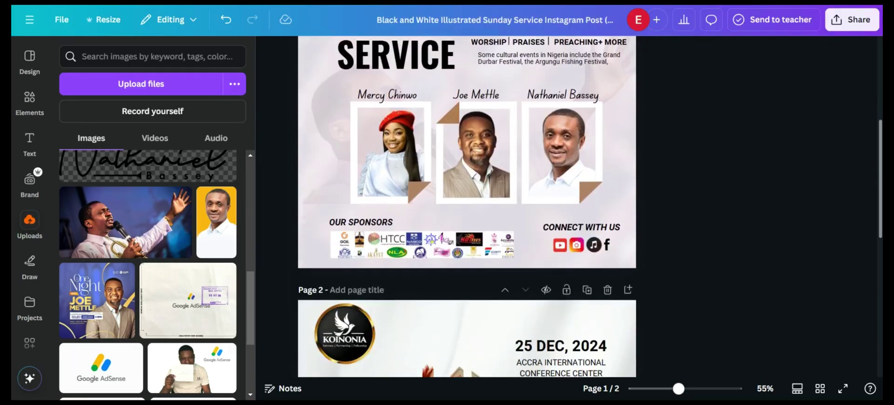
Browse the Frame elements and add the rectangular photo frame with a folded lower corner to page 2
scroll(424, 141, down, 1)
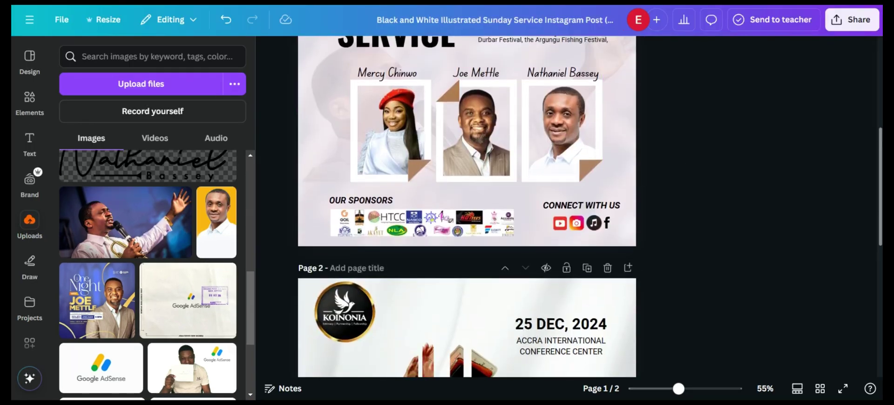
scroll(878, 256, down, 4)
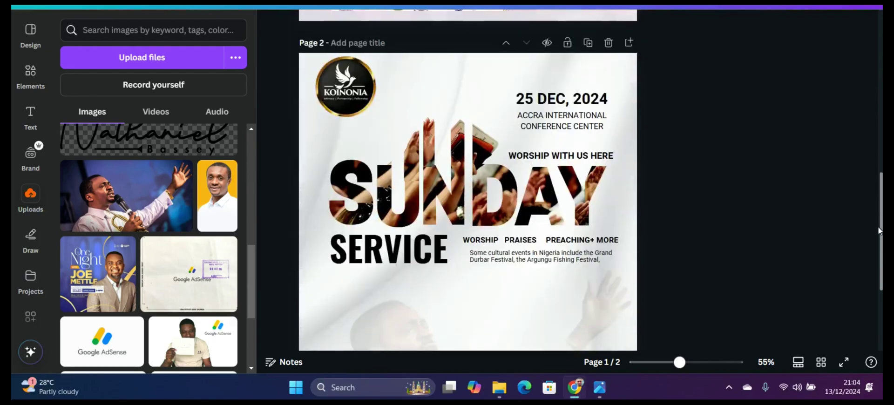
drag(879, 230, 873, 289)
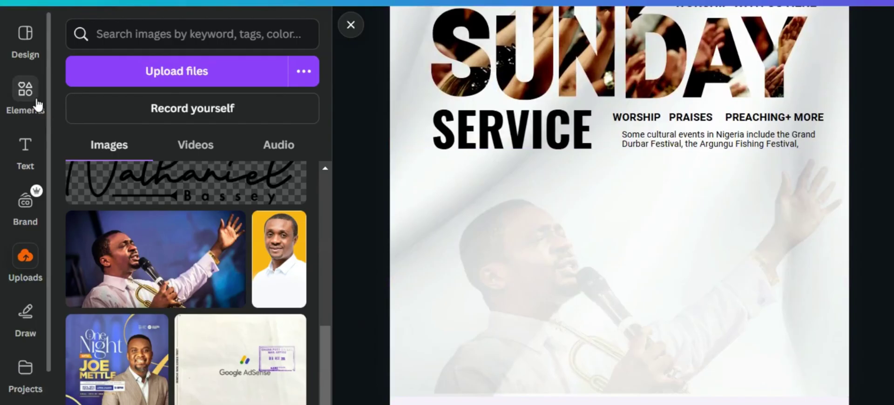
click(37, 105)
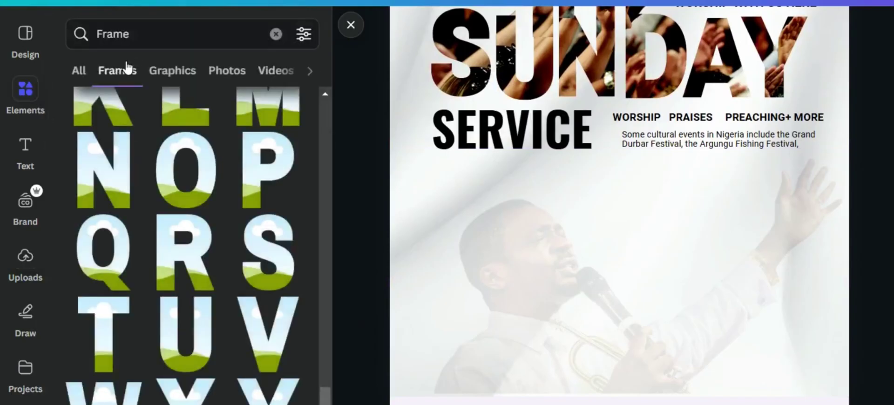
click(147, 45)
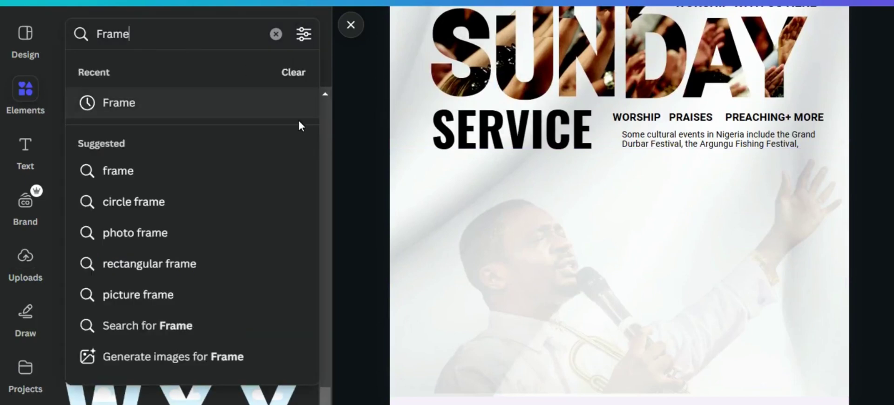
key(Return)
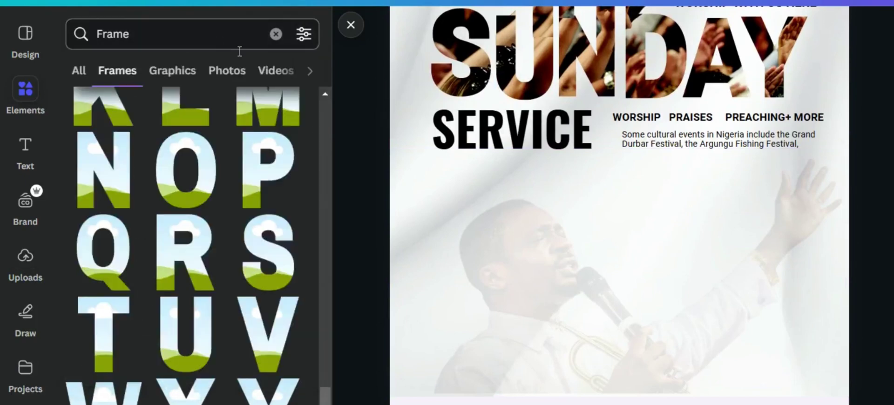
scroll(317, 208, down, 7)
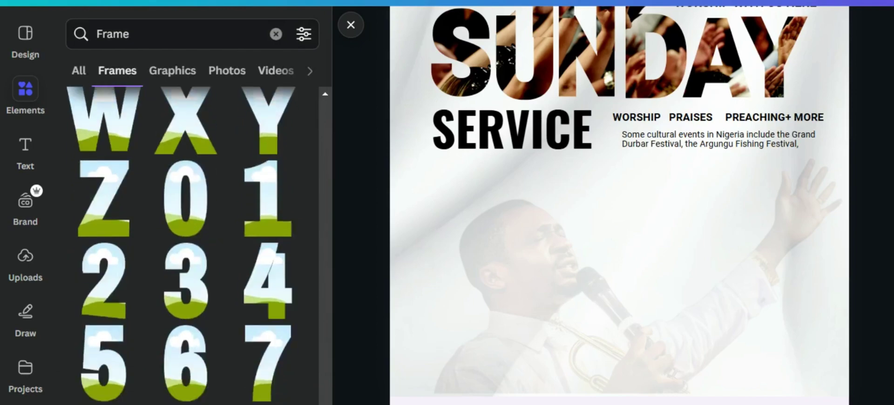
scroll(198, 246, down, 4)
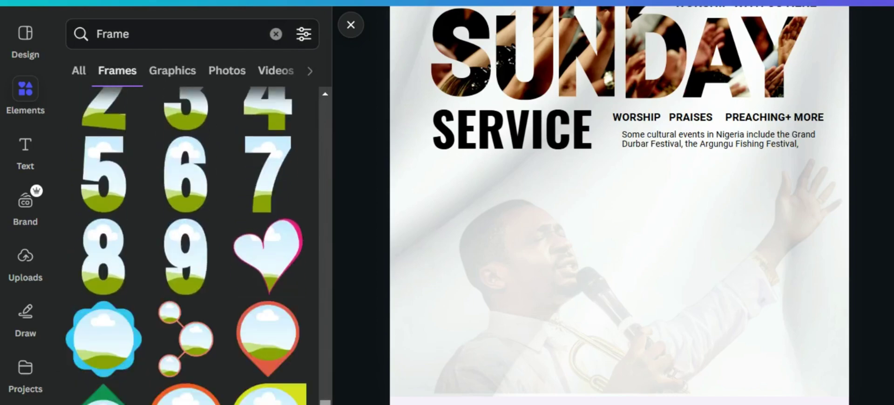
scroll(186, 245, down, 4)
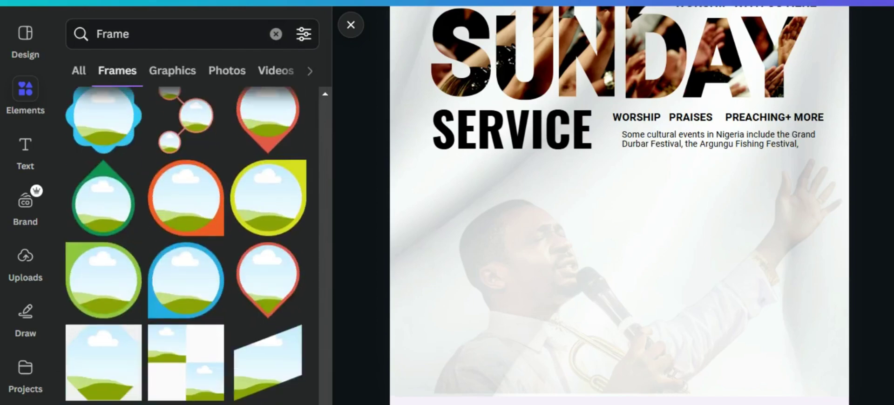
scroll(186, 246, down, 3)
scroll(187, 245, down, 3)
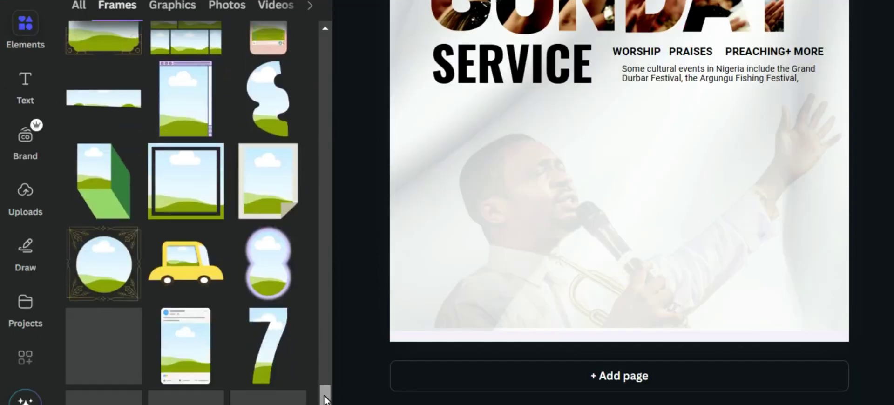
click(269, 179)
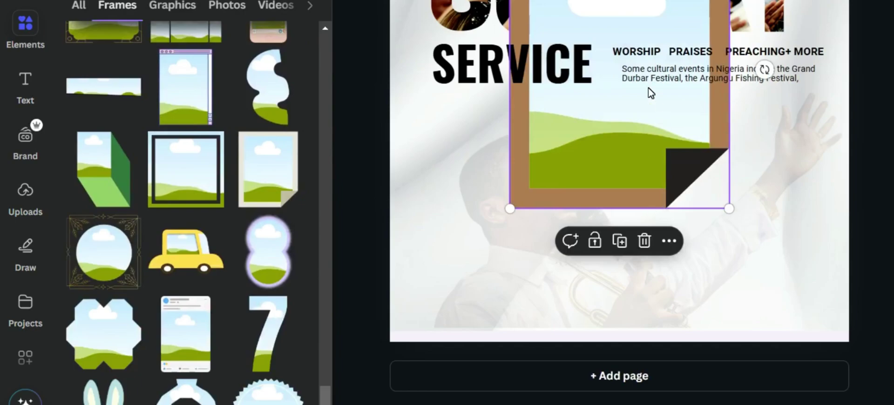
Shrink the folded-corner photo frame and position it below the event paragraph on page 2
drag(650, 93, 671, 229)
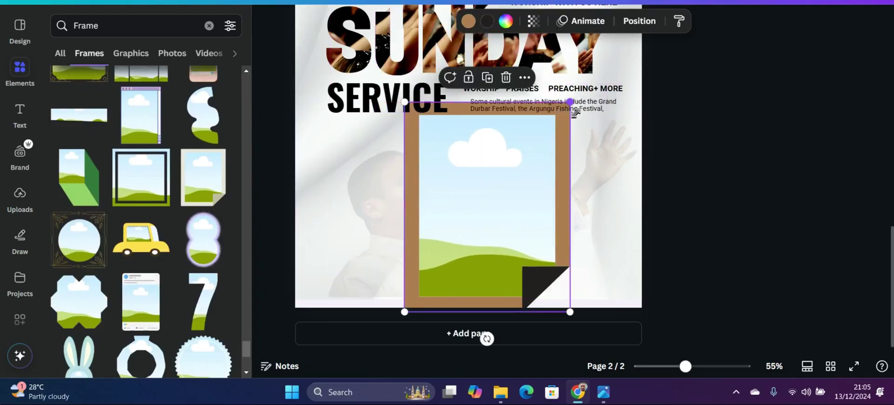
drag(575, 113, 545, 186)
drag(495, 217, 580, 197)
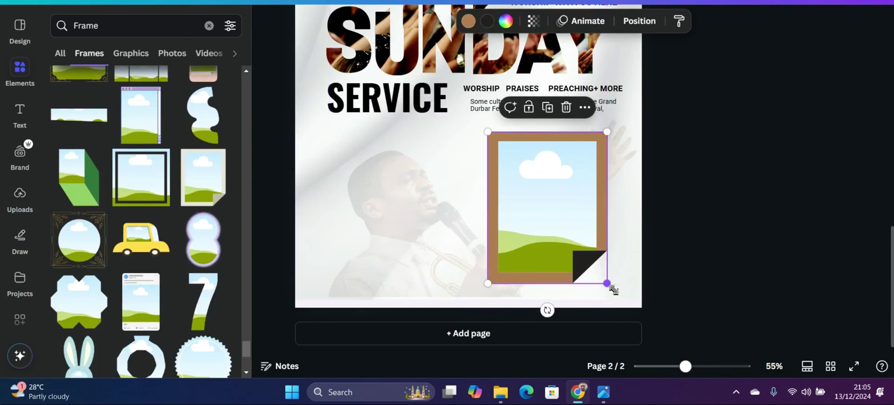
drag(613, 290, 589, 262)
drag(544, 187, 562, 186)
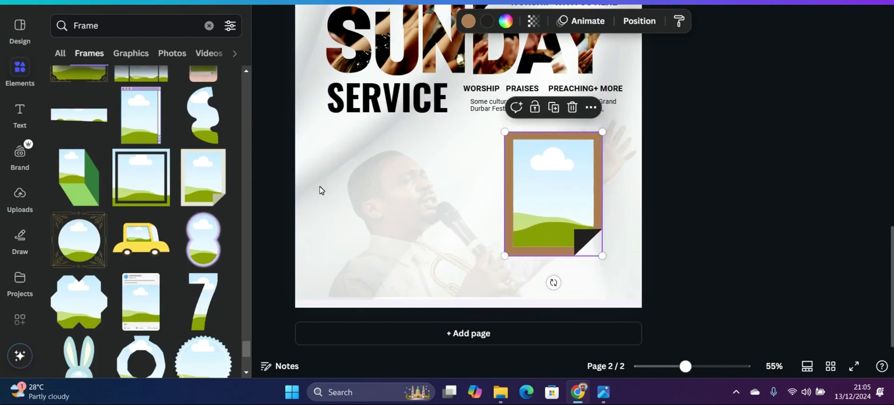
Add the uploaded portrait of the man in a white shirt, remove its background and place it inside the folded-corner frame
click(19, 196)
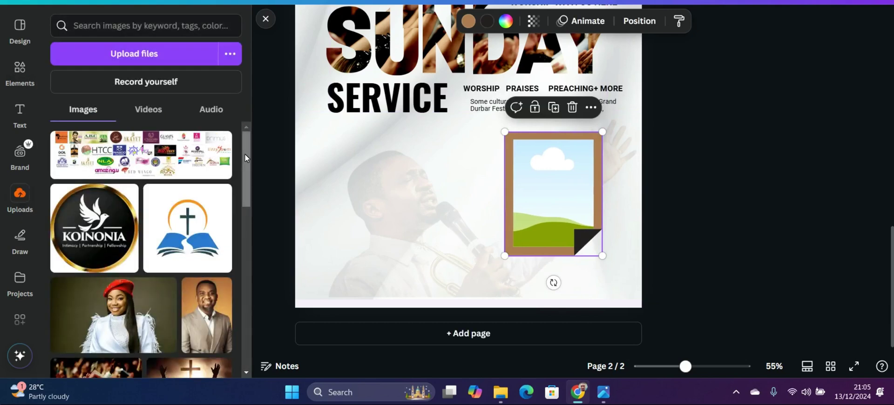
drag(244, 154, 247, 190)
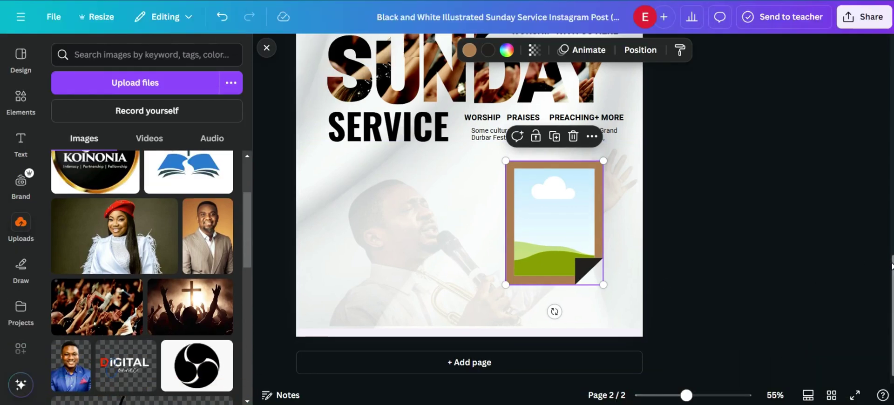
scroll(872, 112, up, 8)
scroll(872, 179, down, 7)
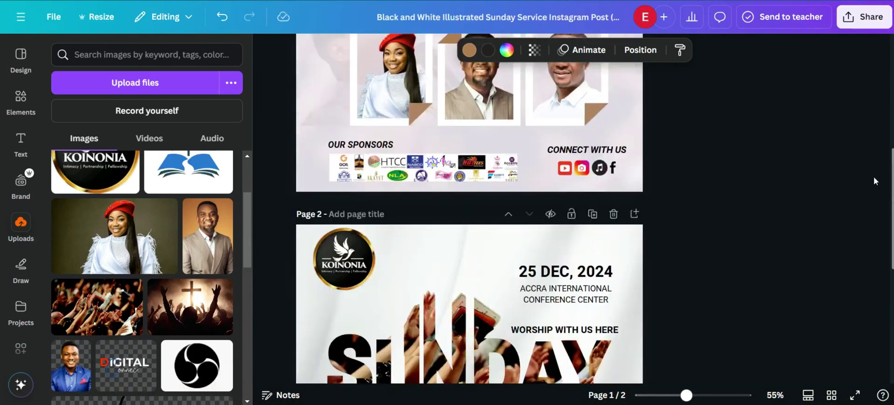
scroll(872, 261, down, 2)
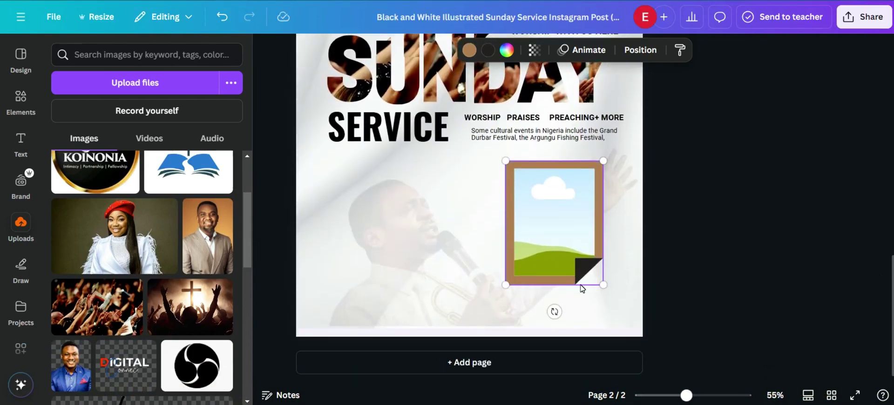
scroll(217, 248, down, 6)
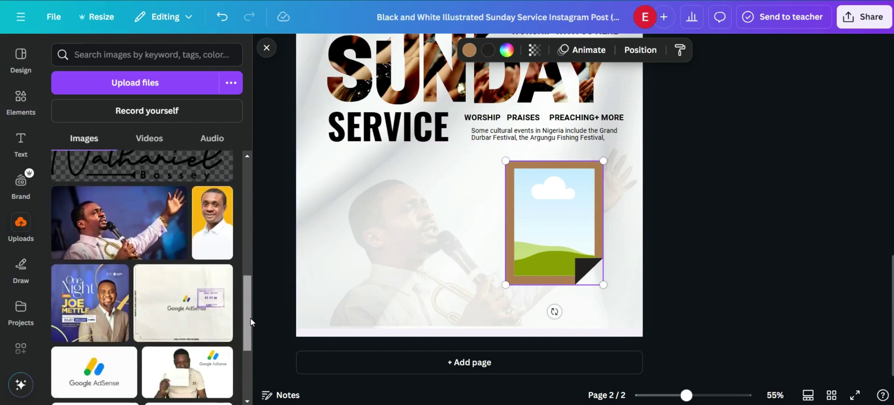
click(214, 242)
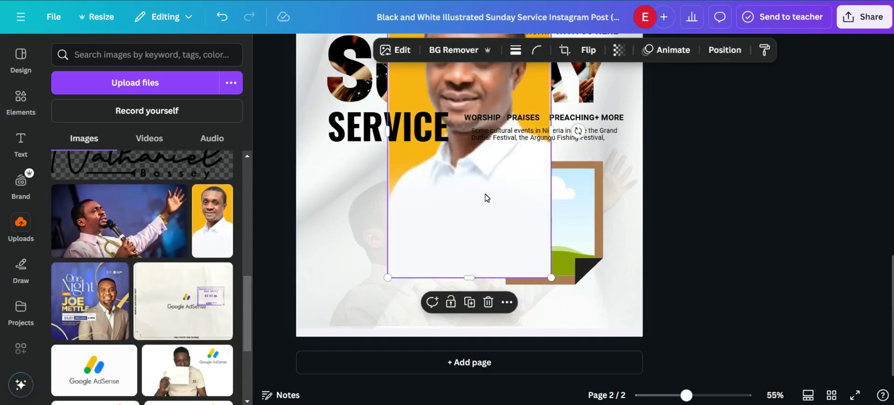
drag(475, 210, 445, 291)
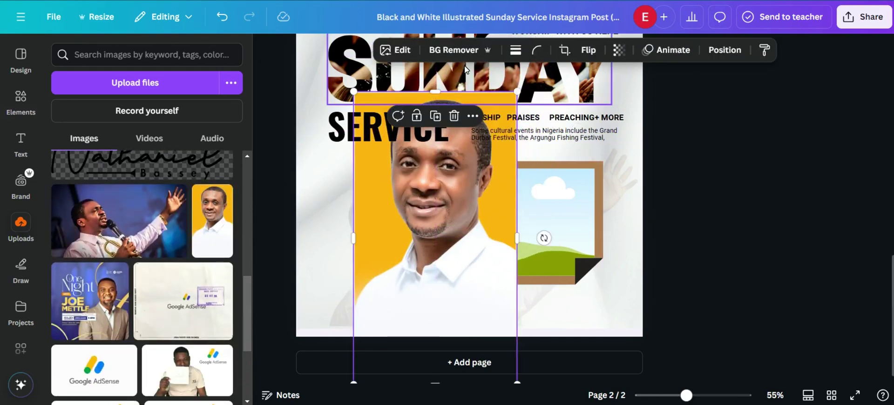
click(458, 50)
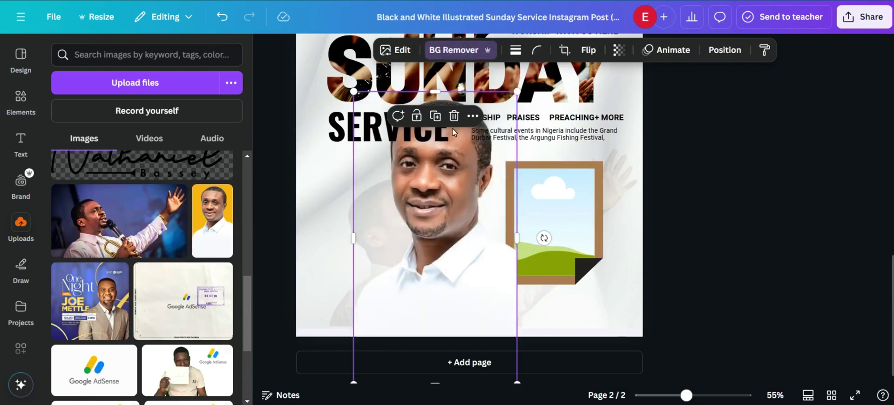
drag(436, 173, 554, 234)
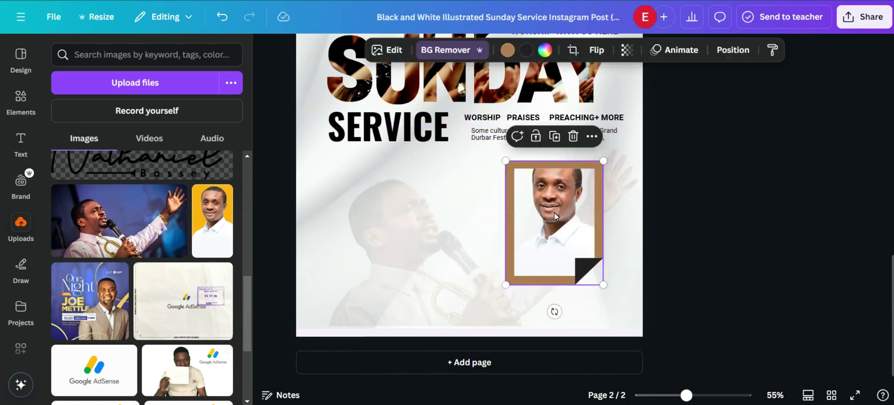
Reposition the portrait within the frame's crop so the man's whole head fits inside the opening
double_click(554, 212)
drag(557, 192, 556, 217)
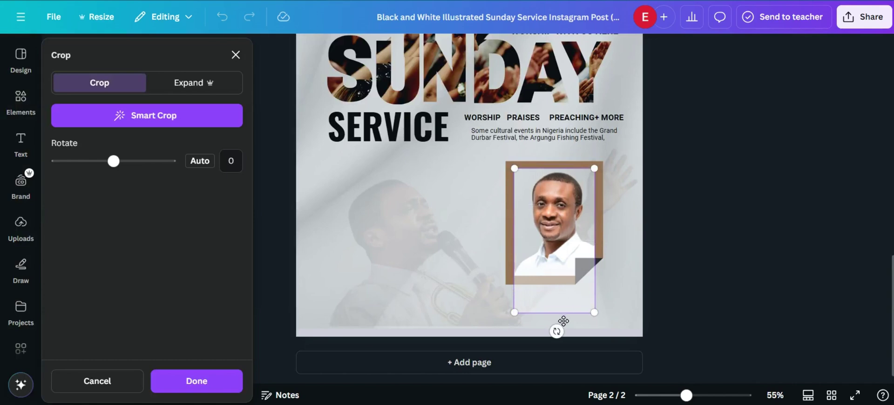
mouse_move(594, 312)
mouse_down()
mouse_move(600, 322)
mouse_move(596, 309)
mouse_up()
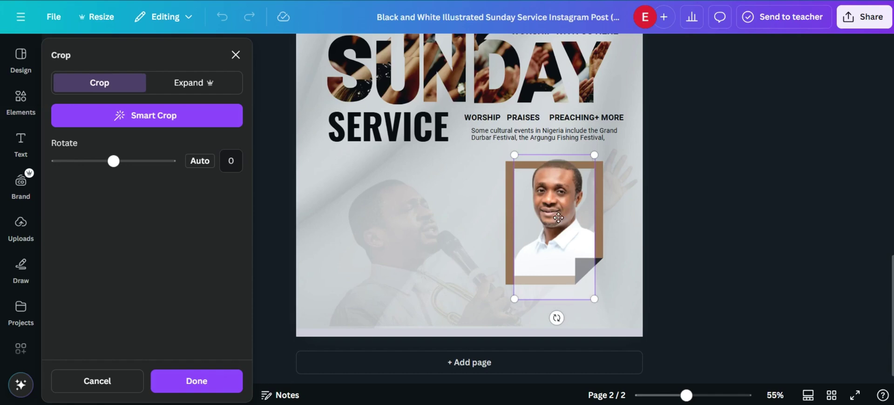
drag(558, 218, 549, 242)
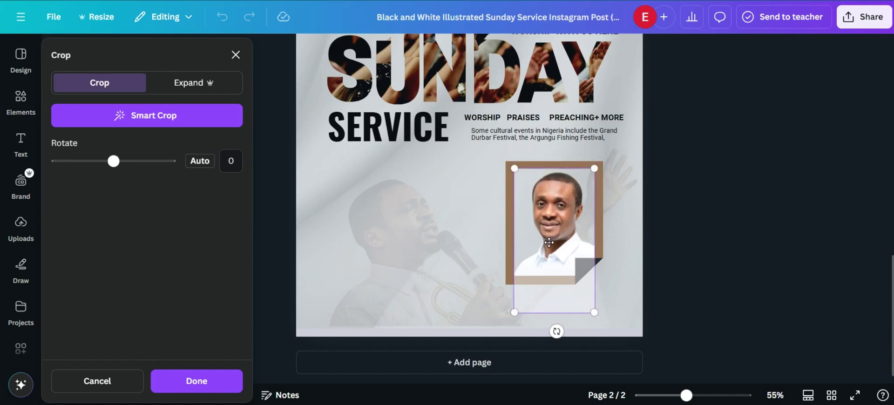
click(708, 222)
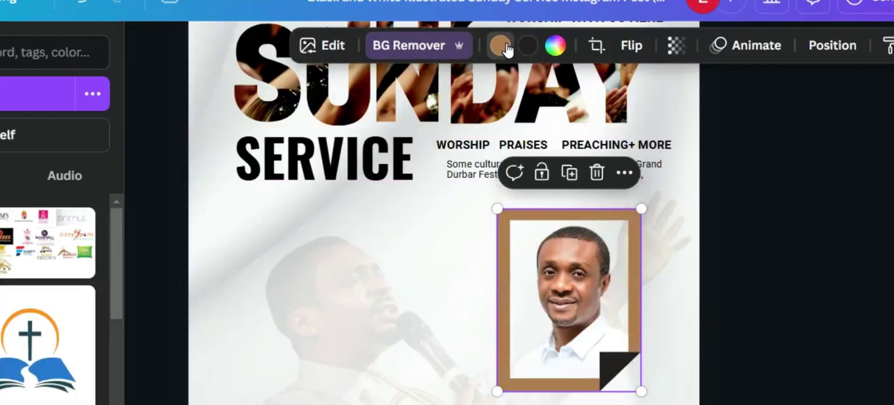
Recolor the photo frame's border white and its folded corner brown #ab7c52
click(501, 46)
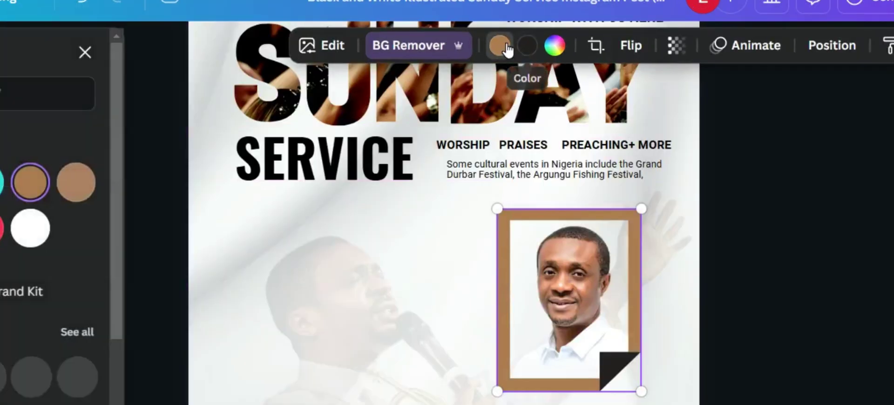
click(39, 228)
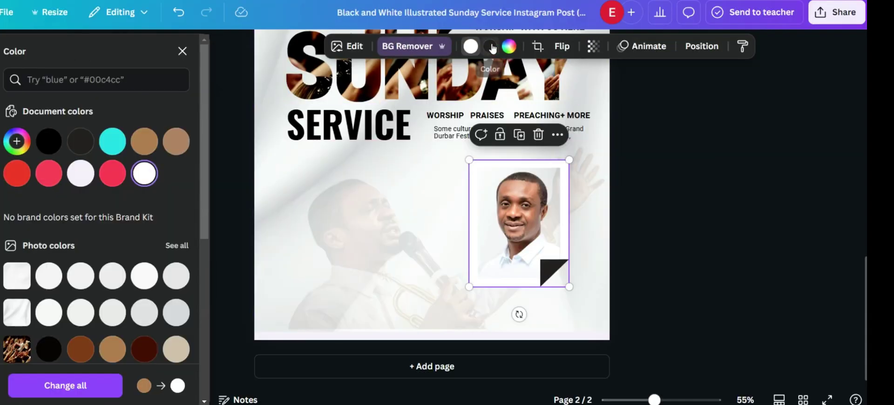
click(491, 47)
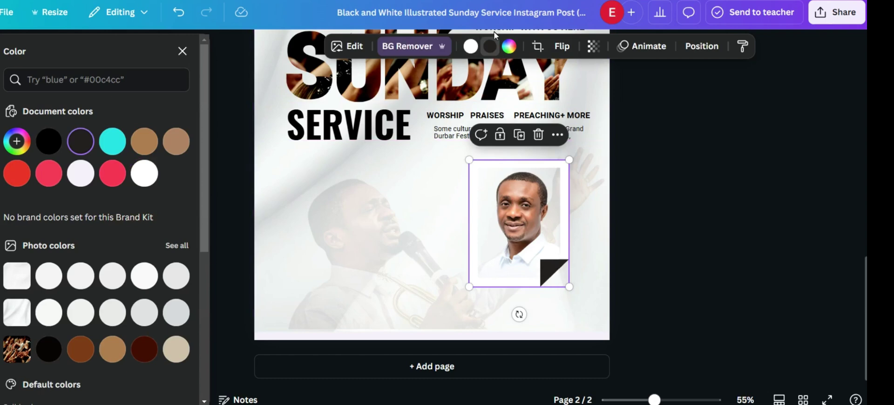
click(491, 46)
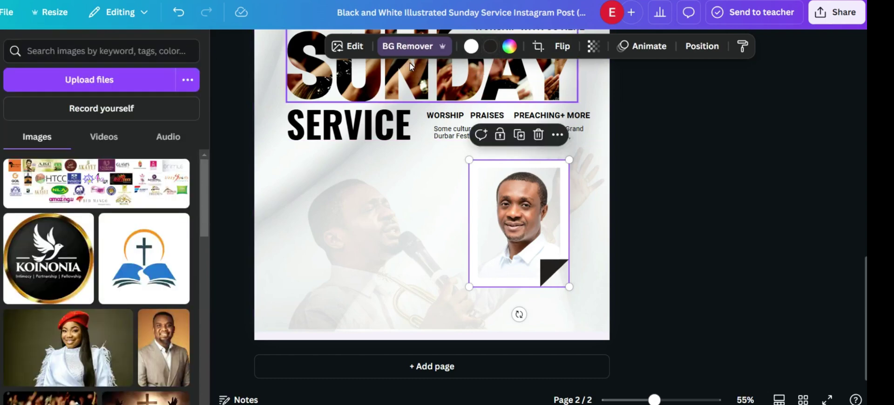
click(491, 52)
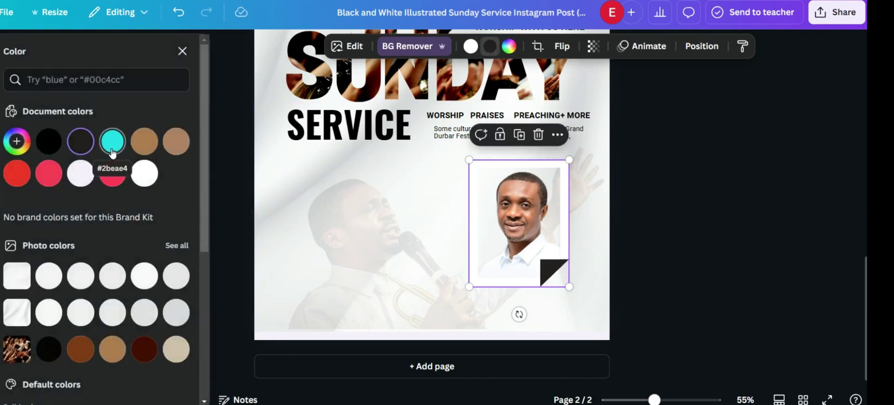
click(144, 141)
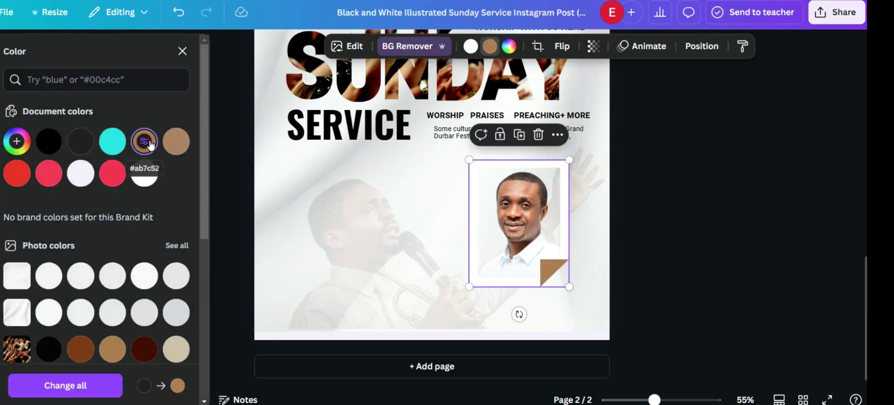
click(610, 167)
click(634, 179)
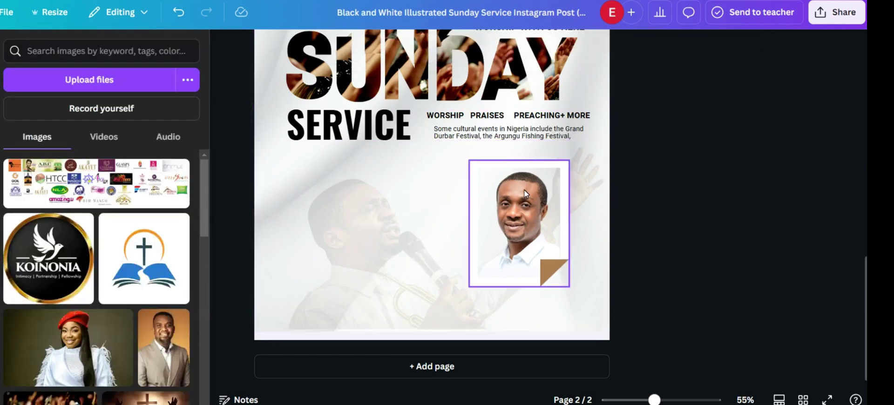
Shrink the framed portrait, move it near the page's right edge and duplicate it twice to form an evenly spaced row of three
click(520, 191)
mouse_move(519, 192)
mouse_down()
mouse_move(530, 208)
mouse_move(532, 197)
mouse_up()
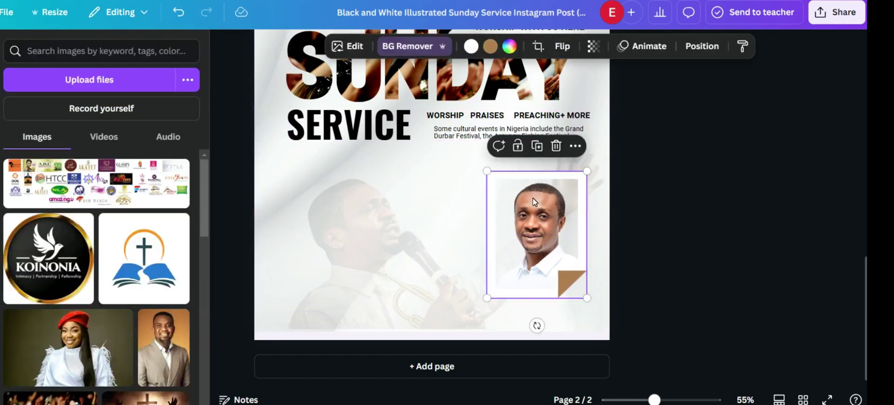
drag(595, 305, 585, 293)
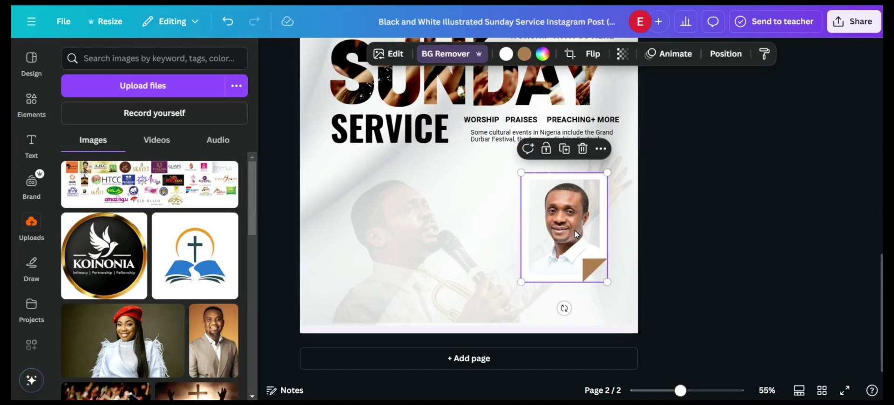
drag(540, 224, 390, 215)
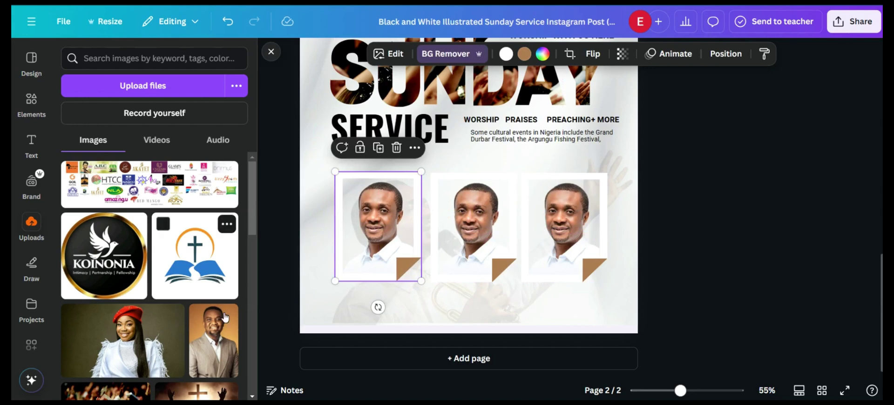
Clear the portrait from the middle frame and rotate that frame 180 degrees so its folded corner sits at the upper left
scroll(255, 222, down, 2)
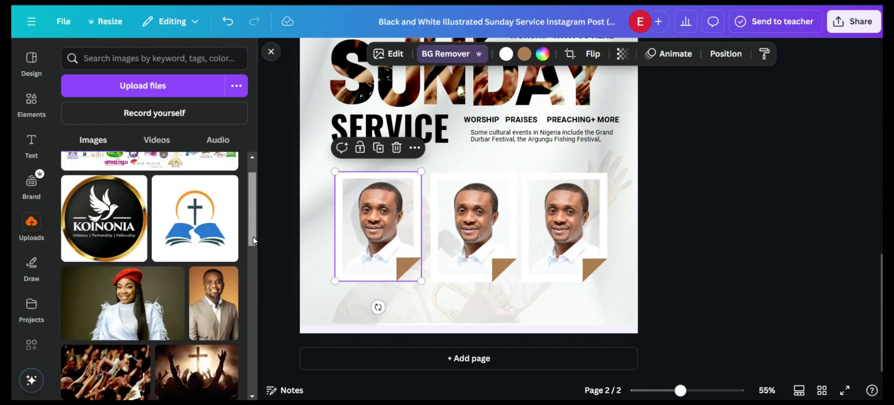
click(286, 173)
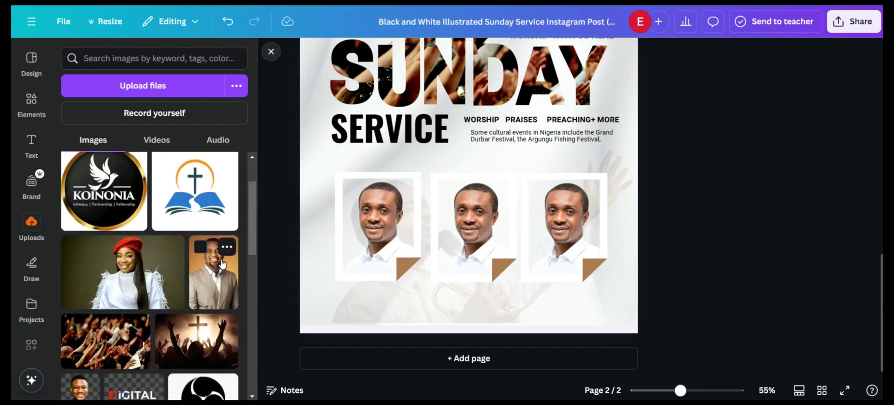
click(213, 272)
mouse_move(486, 155)
mouse_down()
mouse_move(484, 209)
mouse_move(482, 163)
mouse_up()
key(Delete)
click(505, 202)
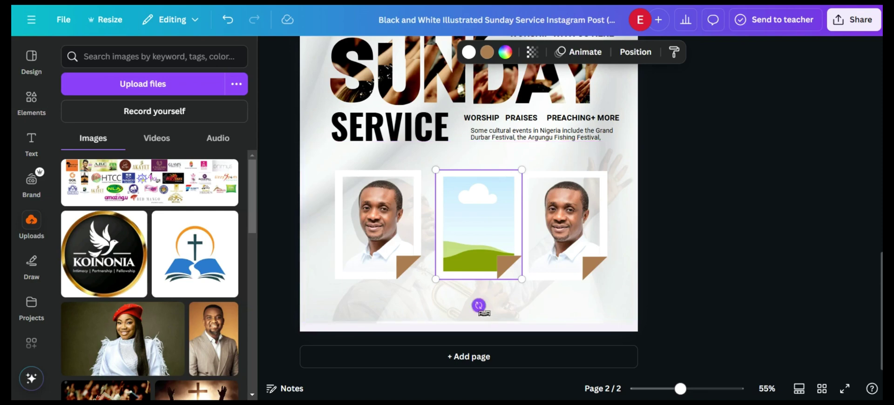
drag(479, 306, 482, 209)
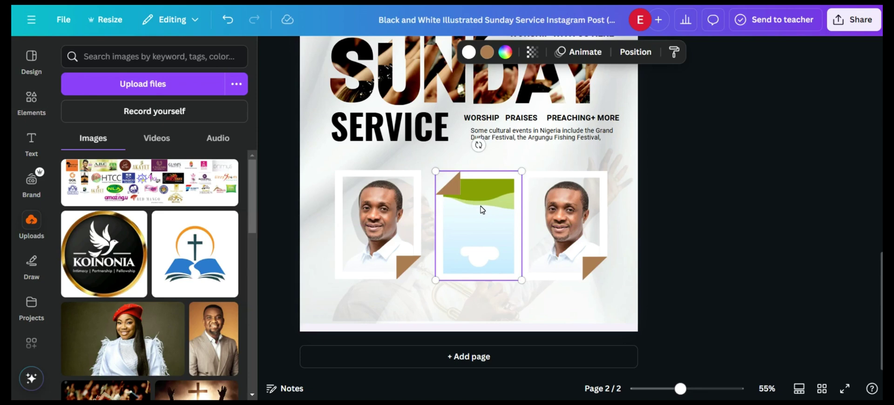
Place the uploaded photo of the man in the brown suit inside the middle frame and rotate the photo upright within its crop
click(220, 340)
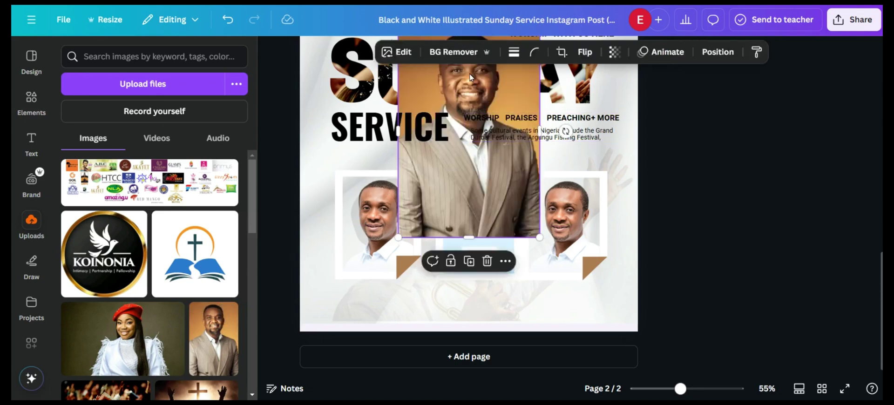
click(461, 56)
drag(469, 152, 476, 249)
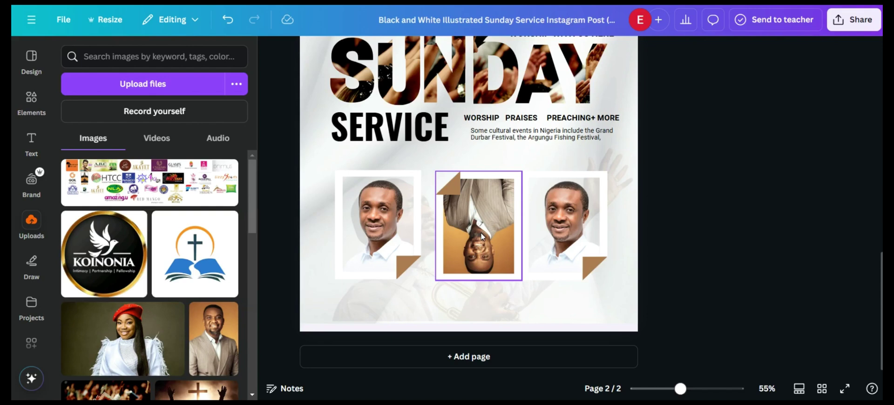
double_click(476, 247)
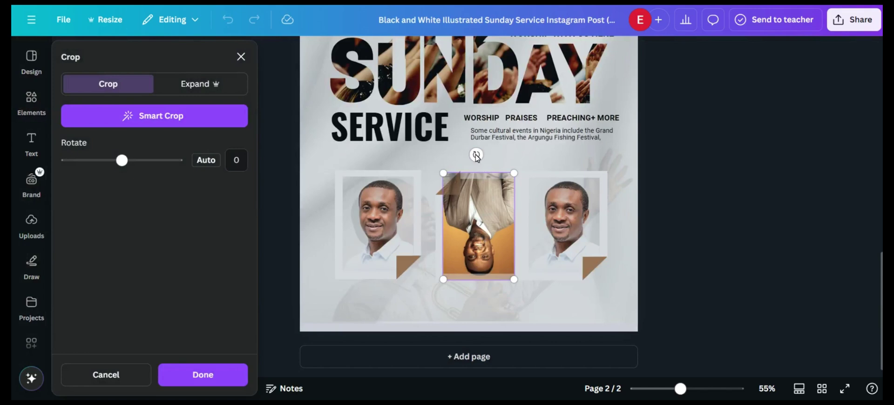
drag(475, 155, 489, 291)
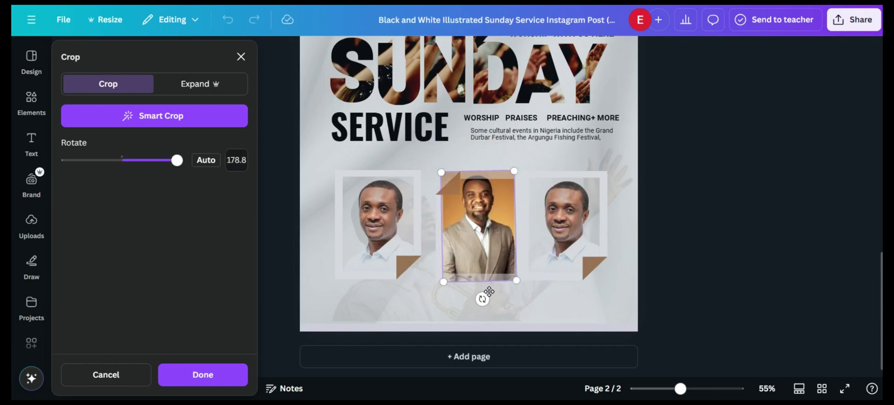
click(676, 259)
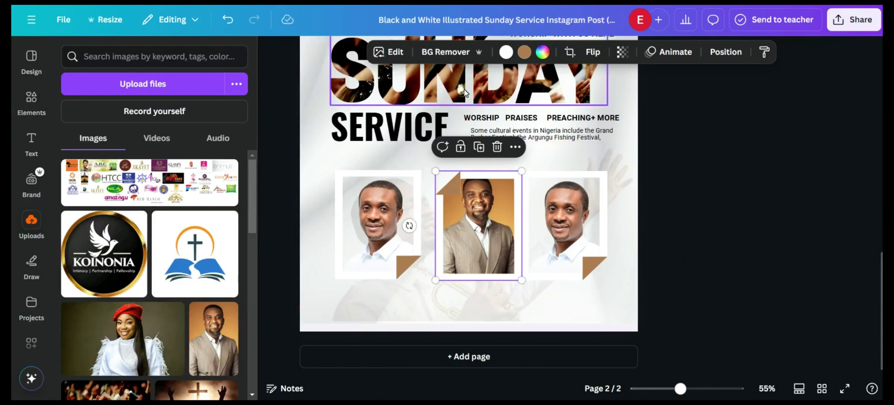
Remove the background from the middle photo of the man in the brown suit and shift him slightly lower inside the frame
click(447, 52)
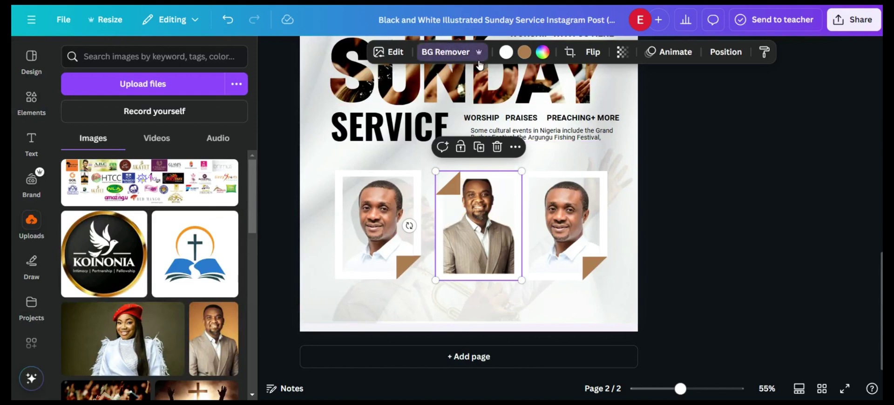
double_click(488, 236)
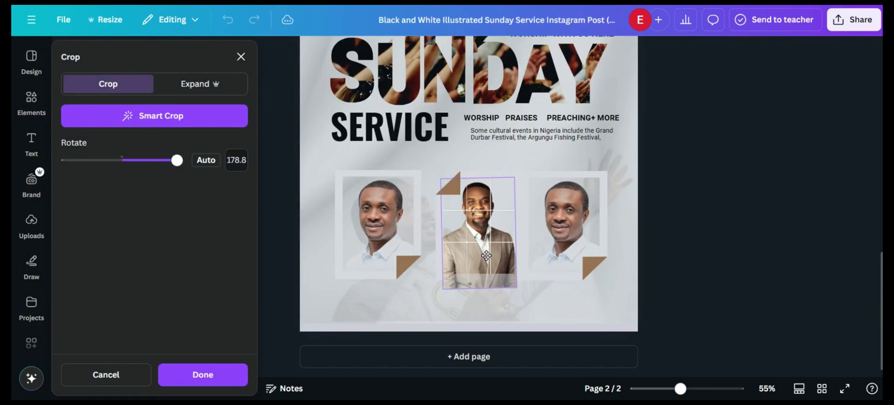
click(764, 196)
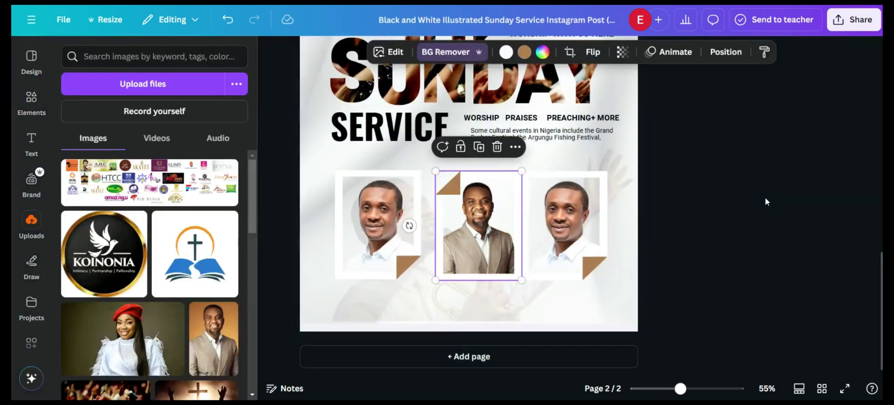
click(764, 197)
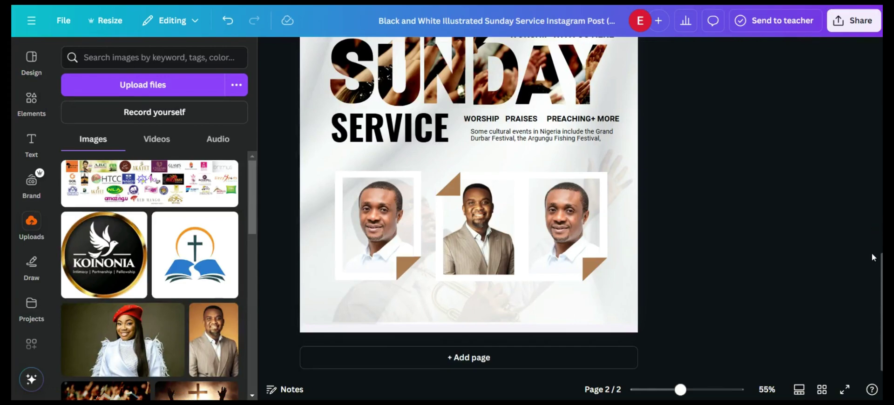
Replace the portrait in the leftmost frame with the uploaded photo of the woman in the red beret and adjust its position within the crop
scroll(840, 251, up, 10)
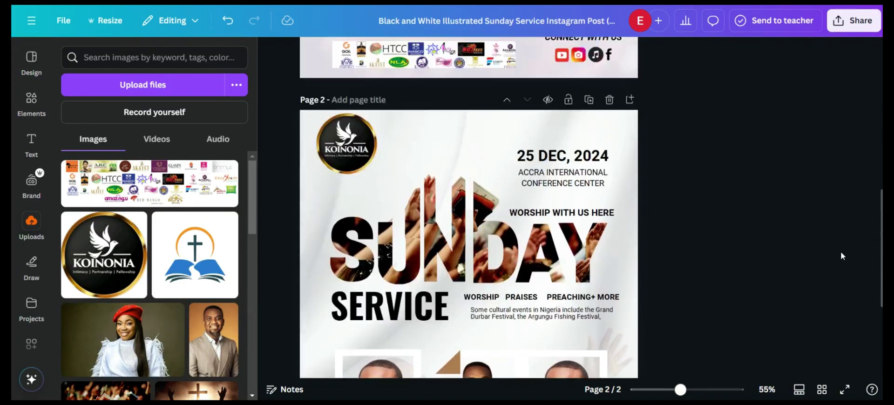
scroll(840, 251, down, 10)
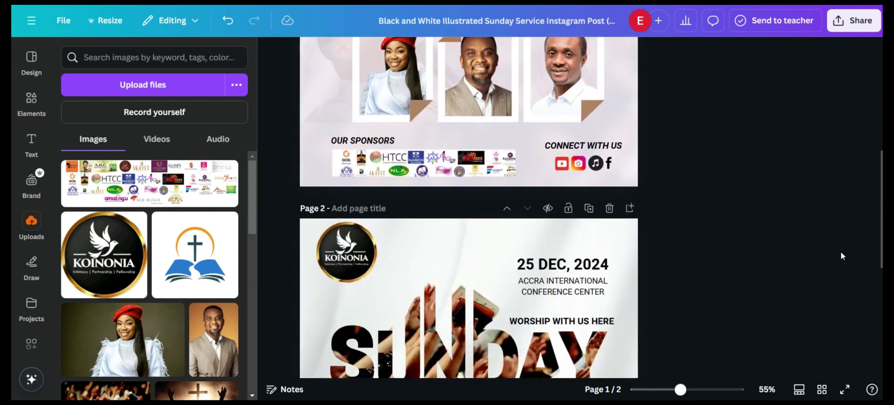
scroll(840, 251, down, 2)
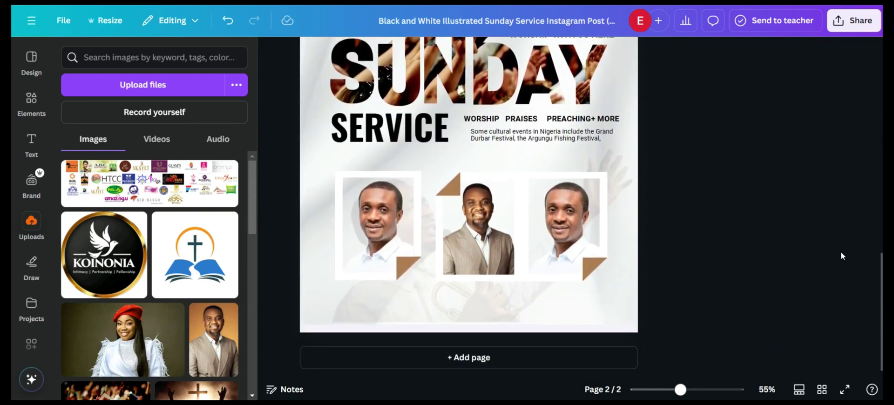
click(390, 207)
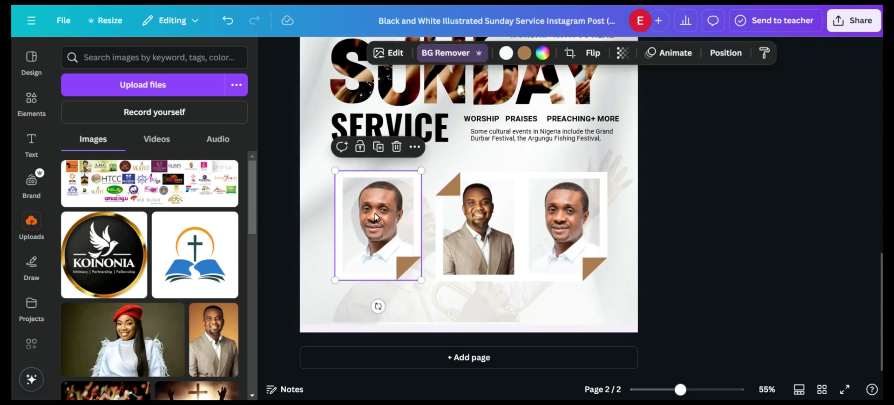
click(143, 332)
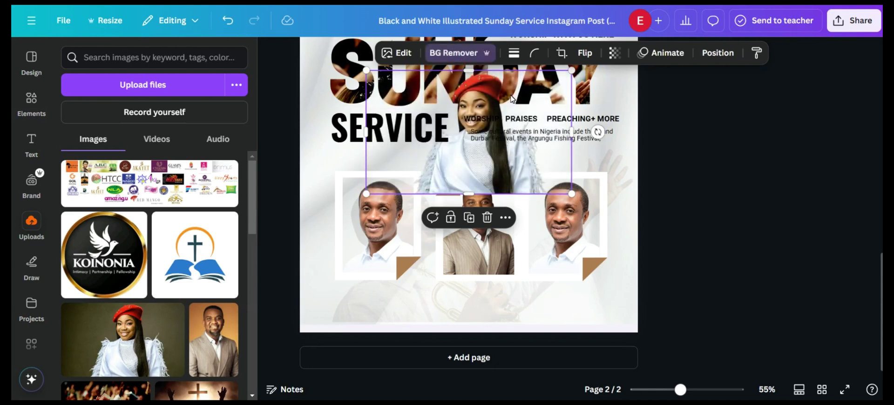
drag(479, 106, 376, 202)
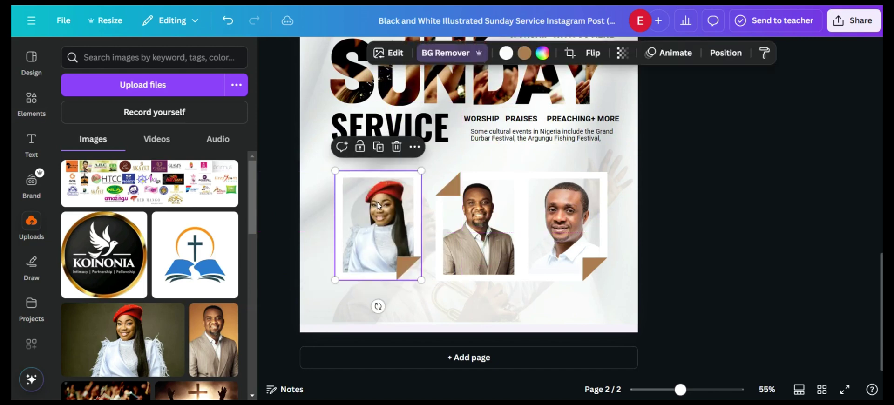
double_click(380, 206)
drag(380, 213, 376, 226)
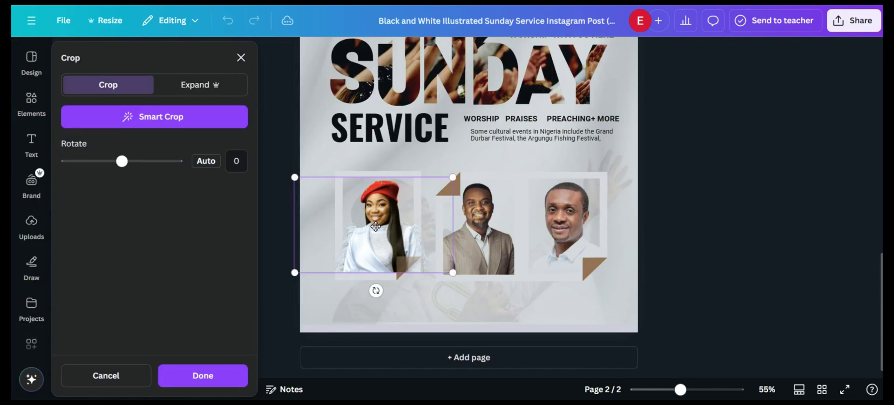
click(754, 195)
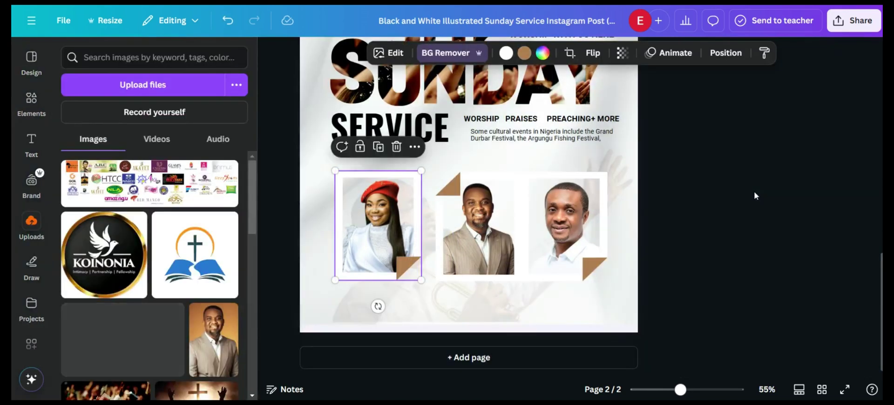
click(754, 194)
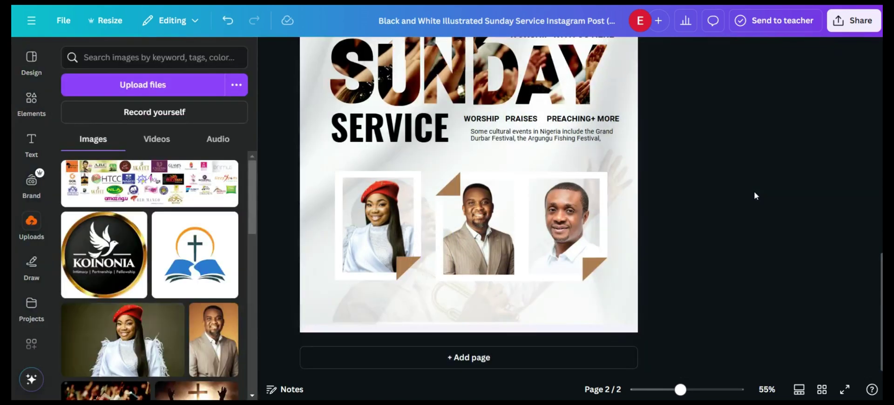
Resize the three framed photos together and position the row below the SERVICE heading on page 2
click(497, 221)
mouse_move(497, 221)
mouse_down()
mouse_move(480, 223)
mouse_move(495, 225)
mouse_up()
scroll(870, 252, up, 1)
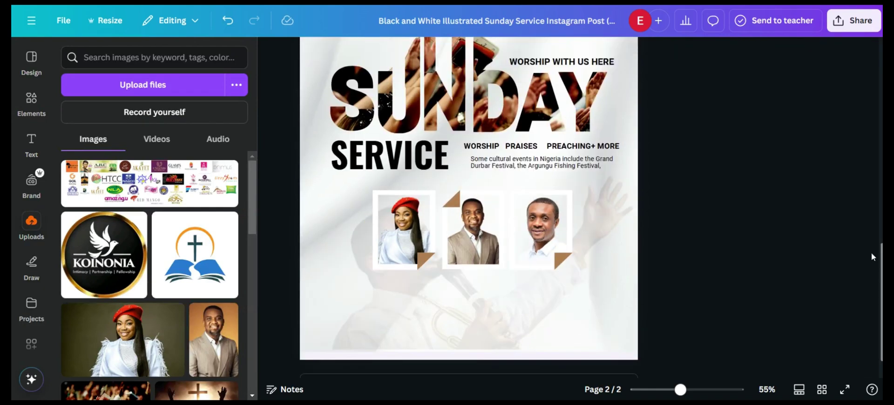
click(540, 233)
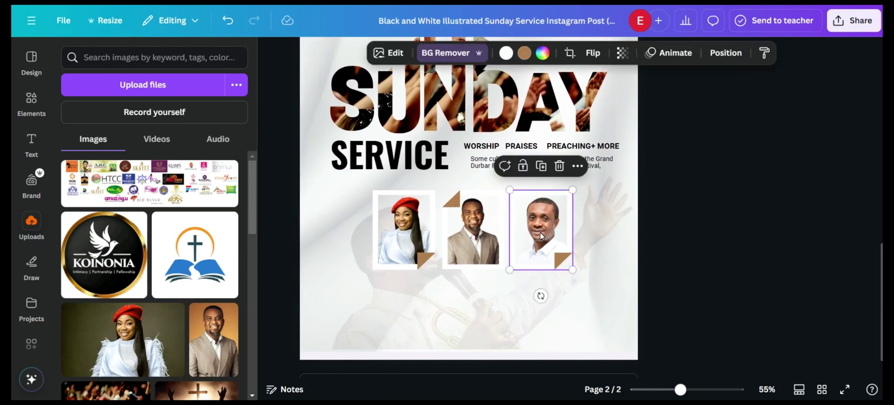
shift+click(481, 227)
shift+click(407, 230)
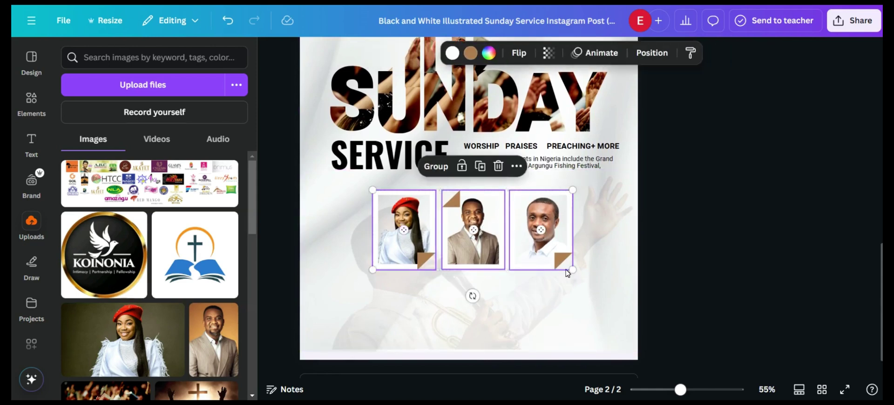
drag(572, 270, 590, 283)
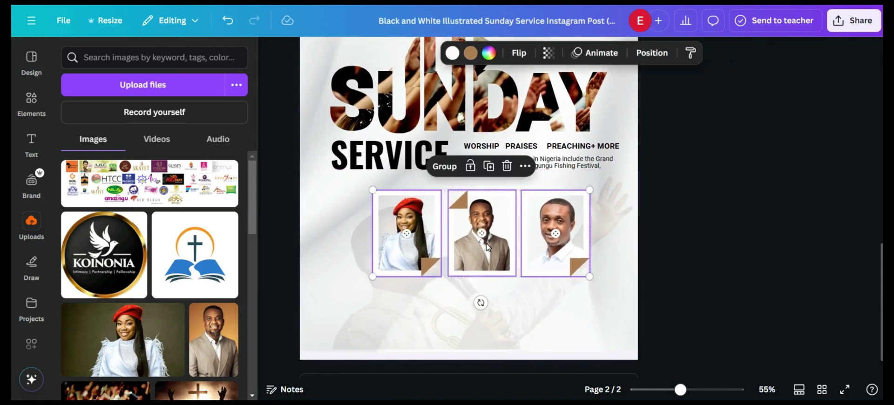
mouse_move(489, 248)
mouse_down()
mouse_move(478, 249)
mouse_move(484, 245)
mouse_up()
click(783, 231)
Ungroup the guest section on page 1 and copy its three handwritten name labels above the matching framed photos on page 2
scroll(785, 232, up, 5)
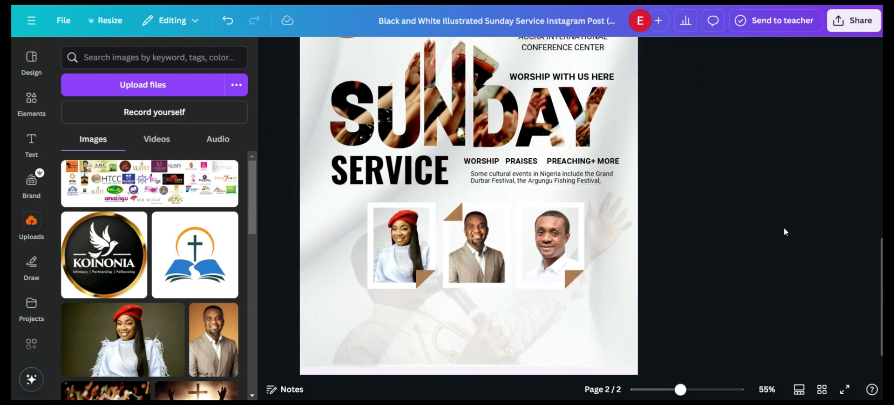
scroll(784, 231, up, 4)
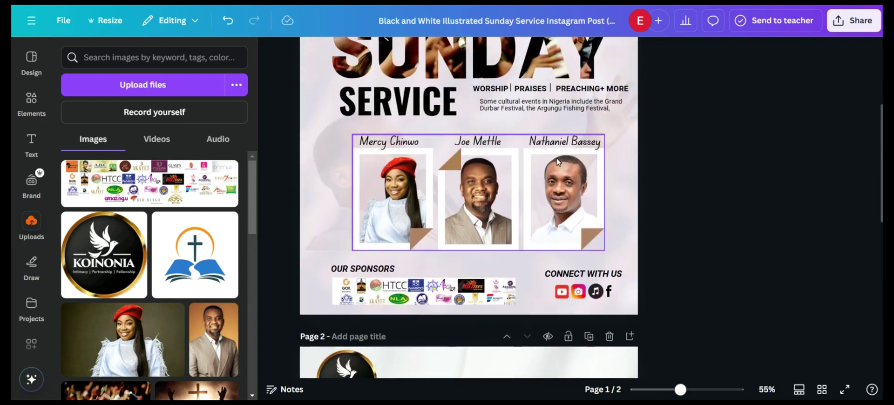
click(406, 145)
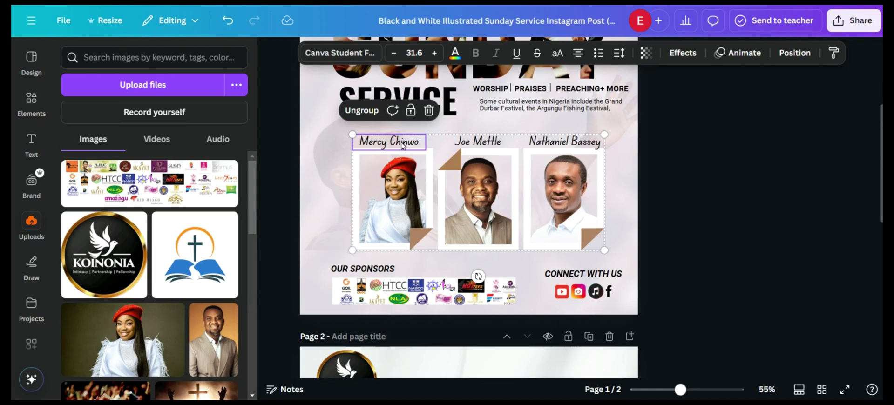
key(ctrl+shift+g)
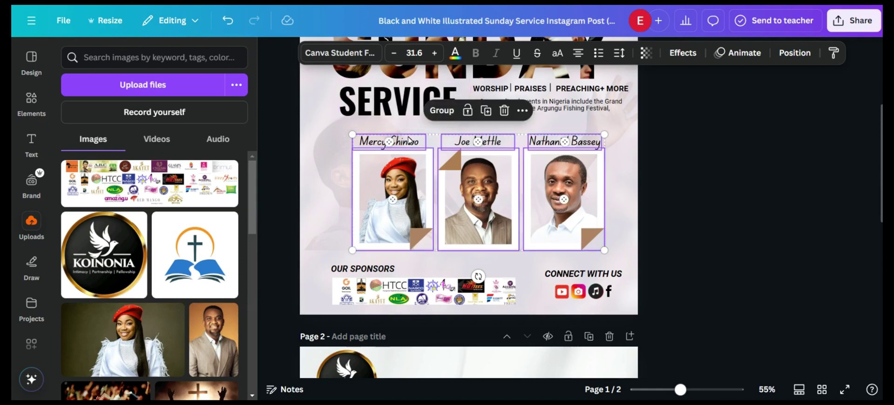
click(347, 54)
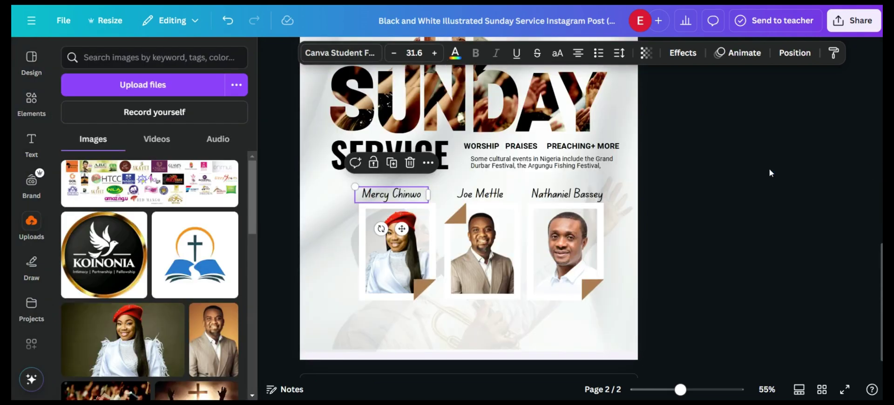
click(769, 170)
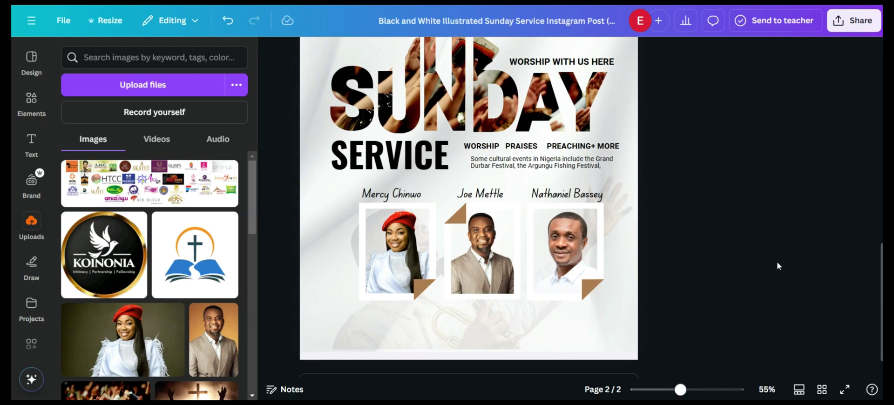
Copy the OUR SPONSORS heading, the sponsor logos and the CONNECT WITH US block with its social icons from page 1 to the bottom of page 2
scroll(777, 263, up, 6)
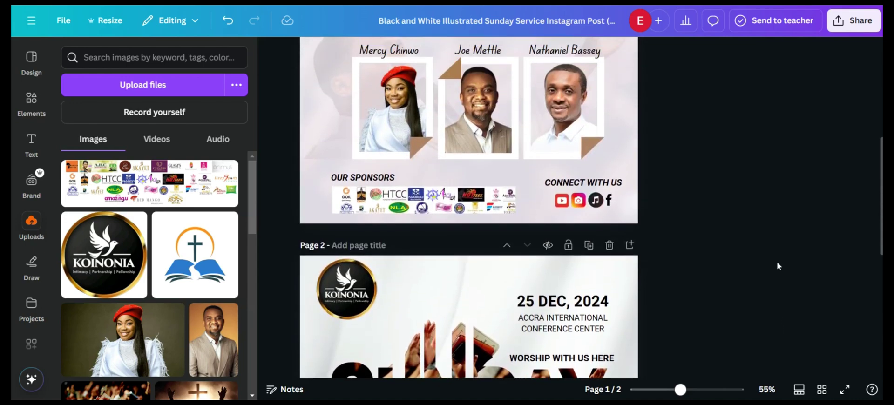
scroll(776, 266, up, 1)
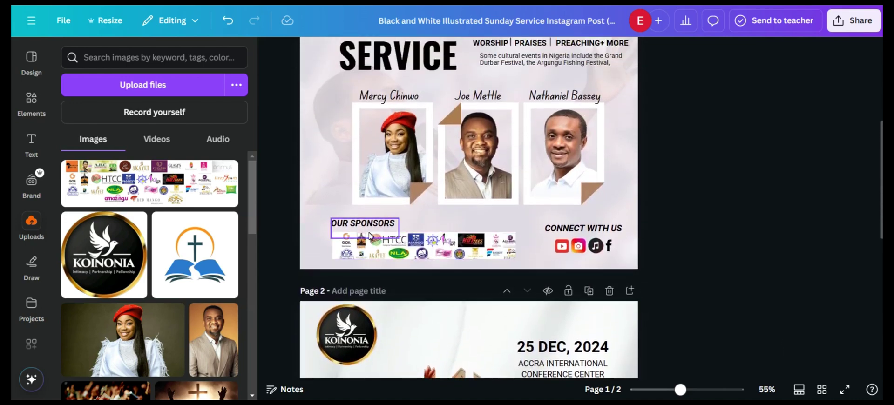
click(367, 230)
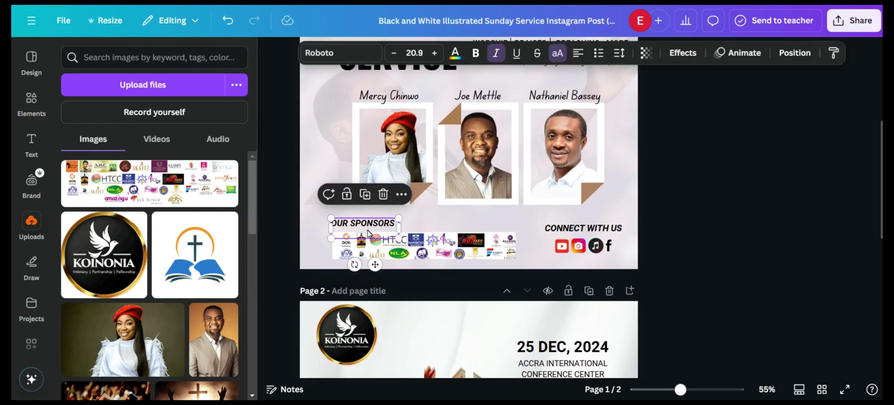
shift+click(425, 255)
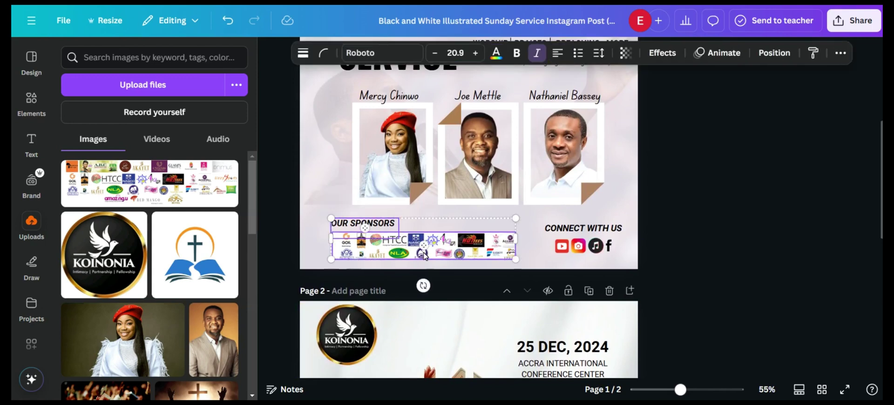
shift+click(554, 231)
drag(620, 255, 619, 257)
right_click(594, 228)
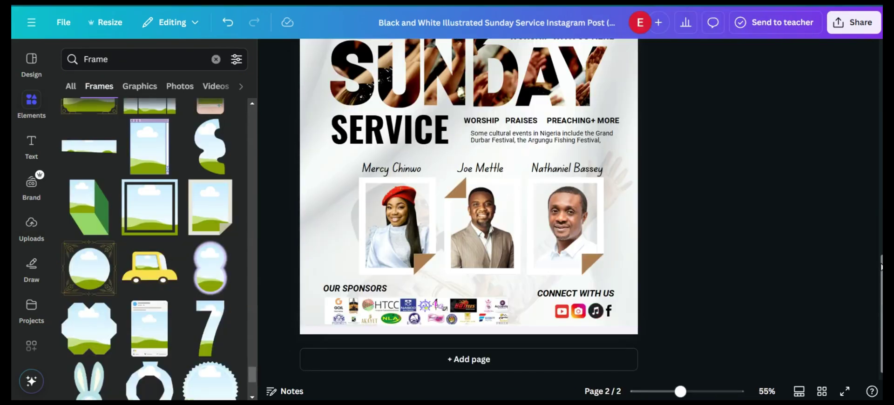
drag(880, 266, 881, 217)
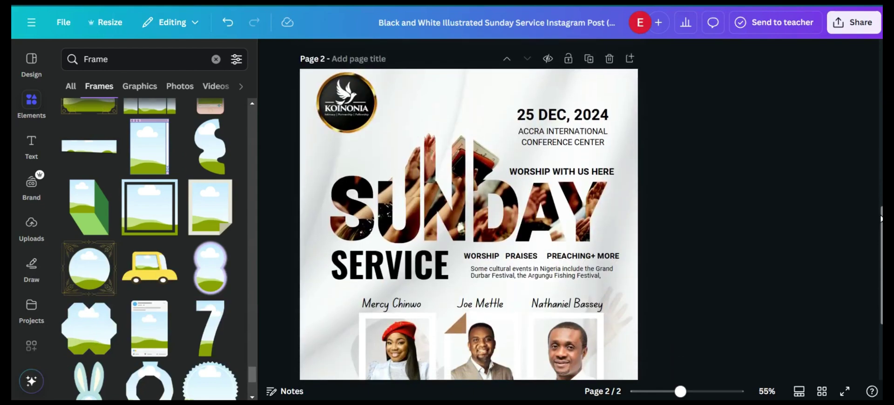
scroll(754, 234, down, 2)
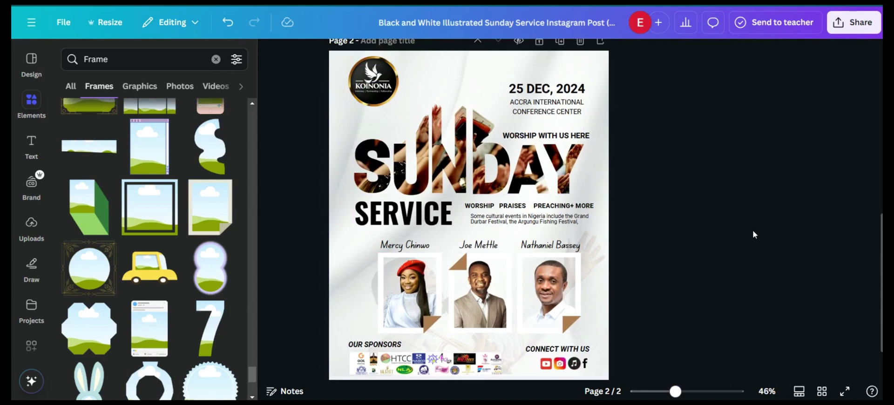
Set up a JPG download of all pages at quality 100, and close the download options without exporting
click(853, 23)
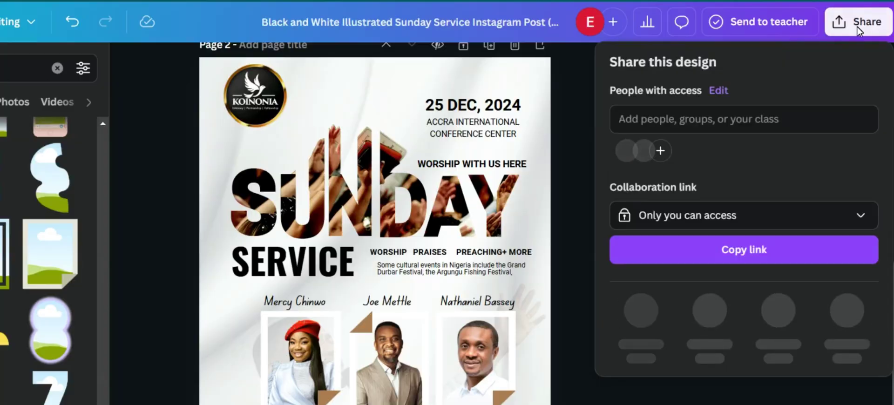
click(639, 311)
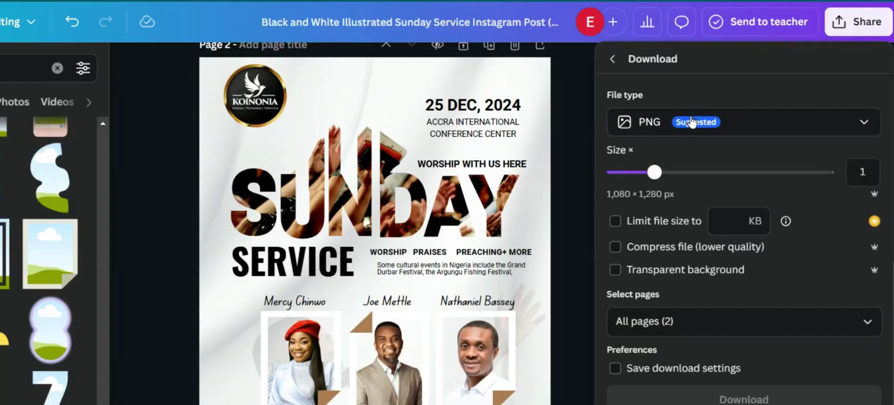
click(710, 123)
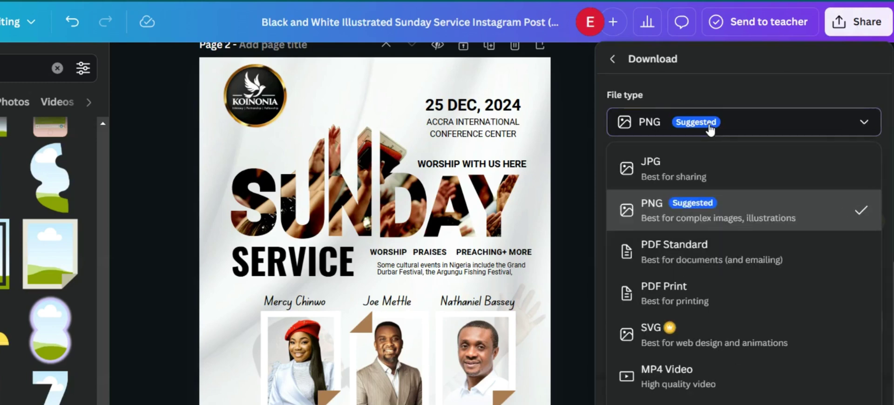
click(665, 163)
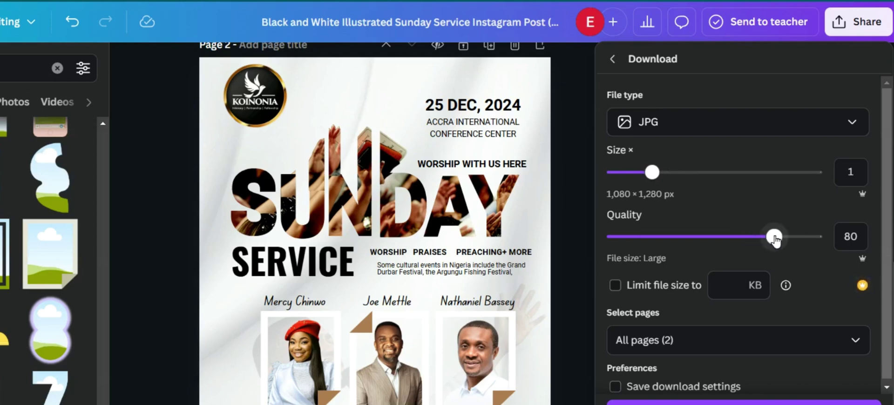
drag(775, 239, 833, 240)
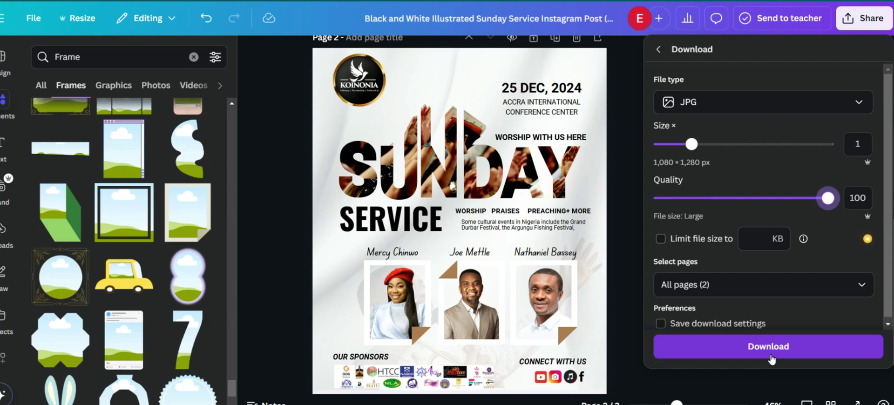
click(629, 145)
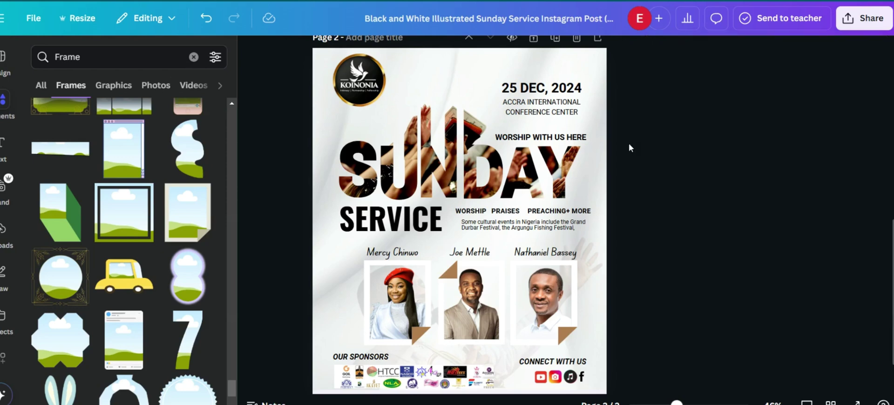